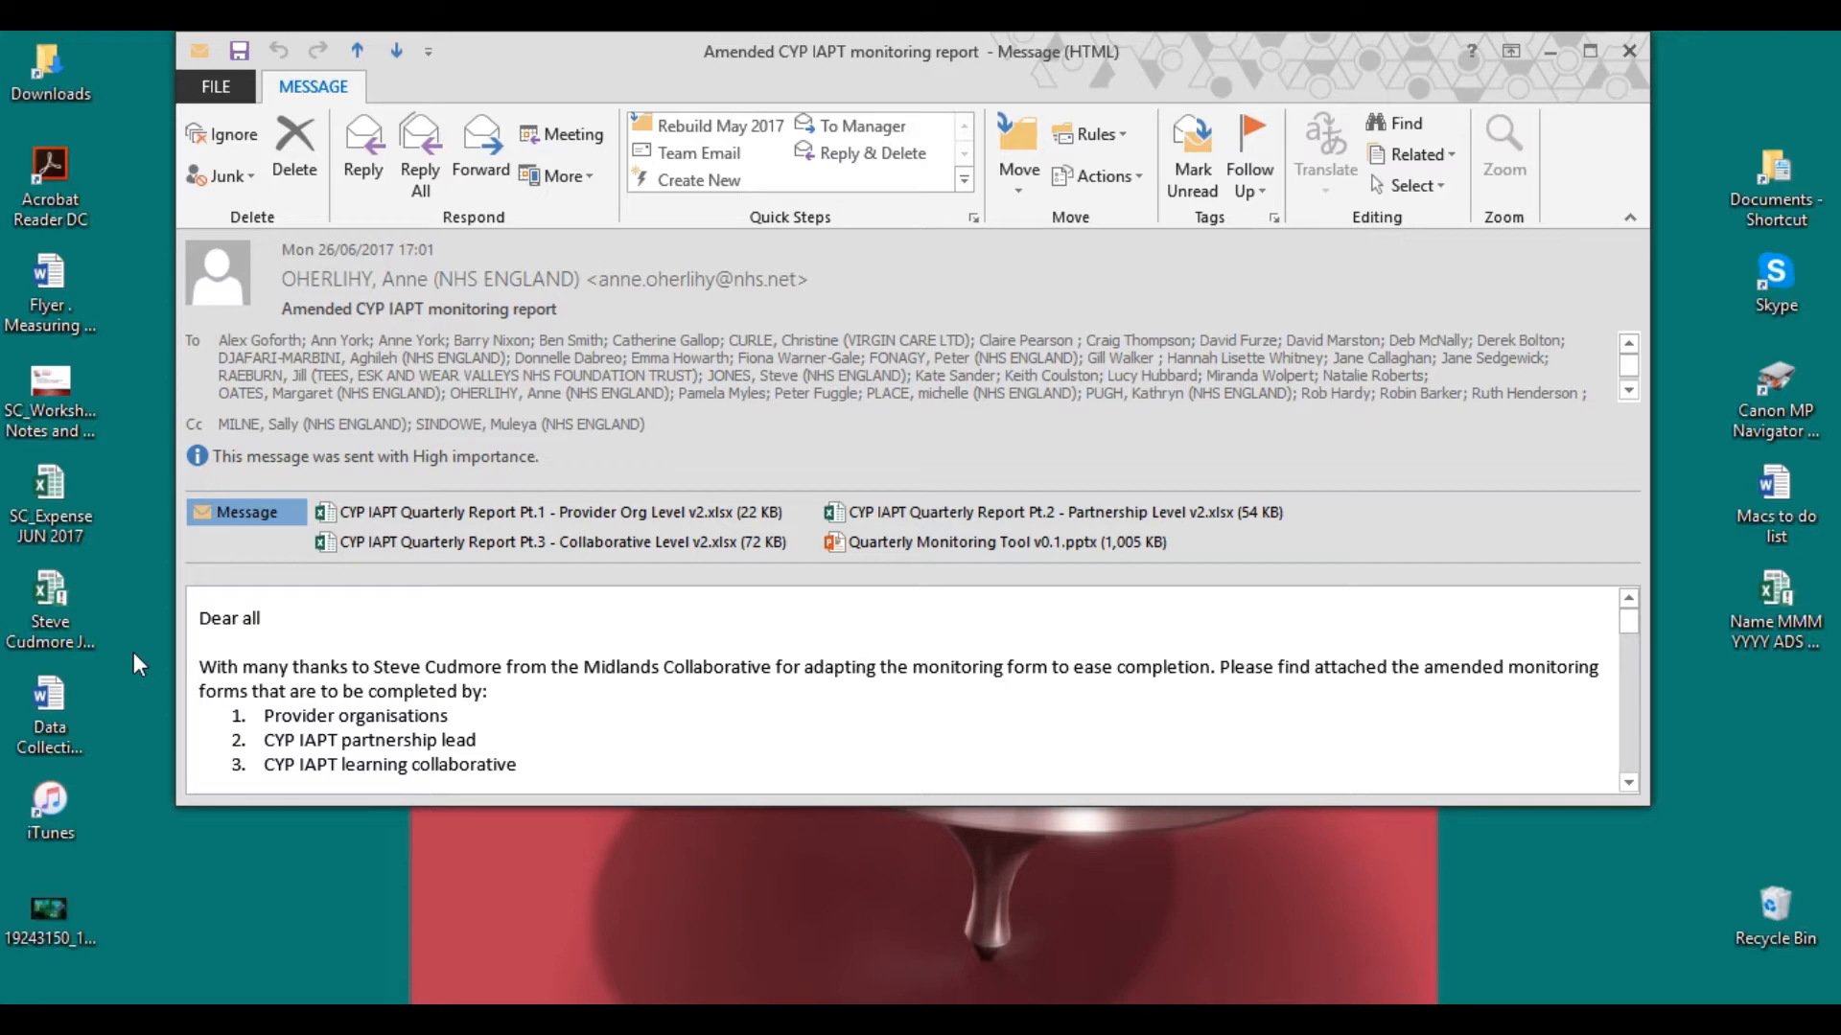
Open the Pt.2 Partnership Level v2 attachment from the email and enable editing of the workbook
left_click(909, 515)
double_click(908, 516)
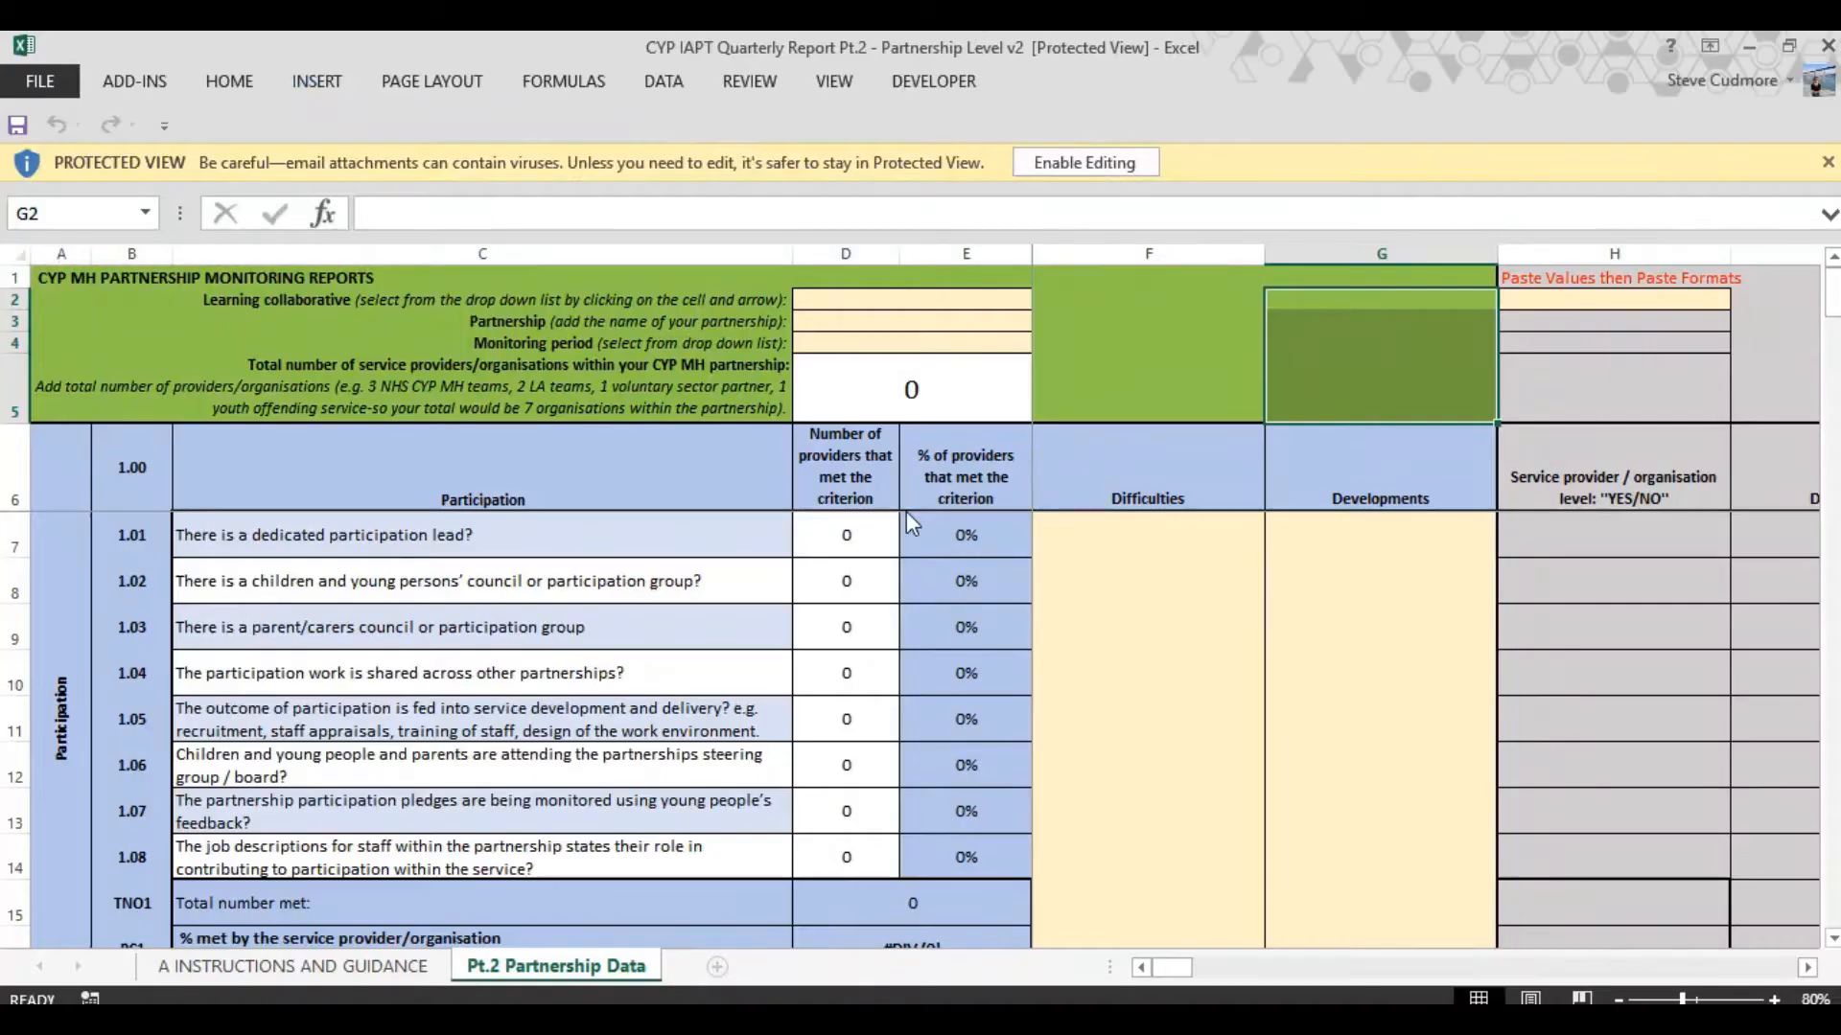
left_click(1112, 160)
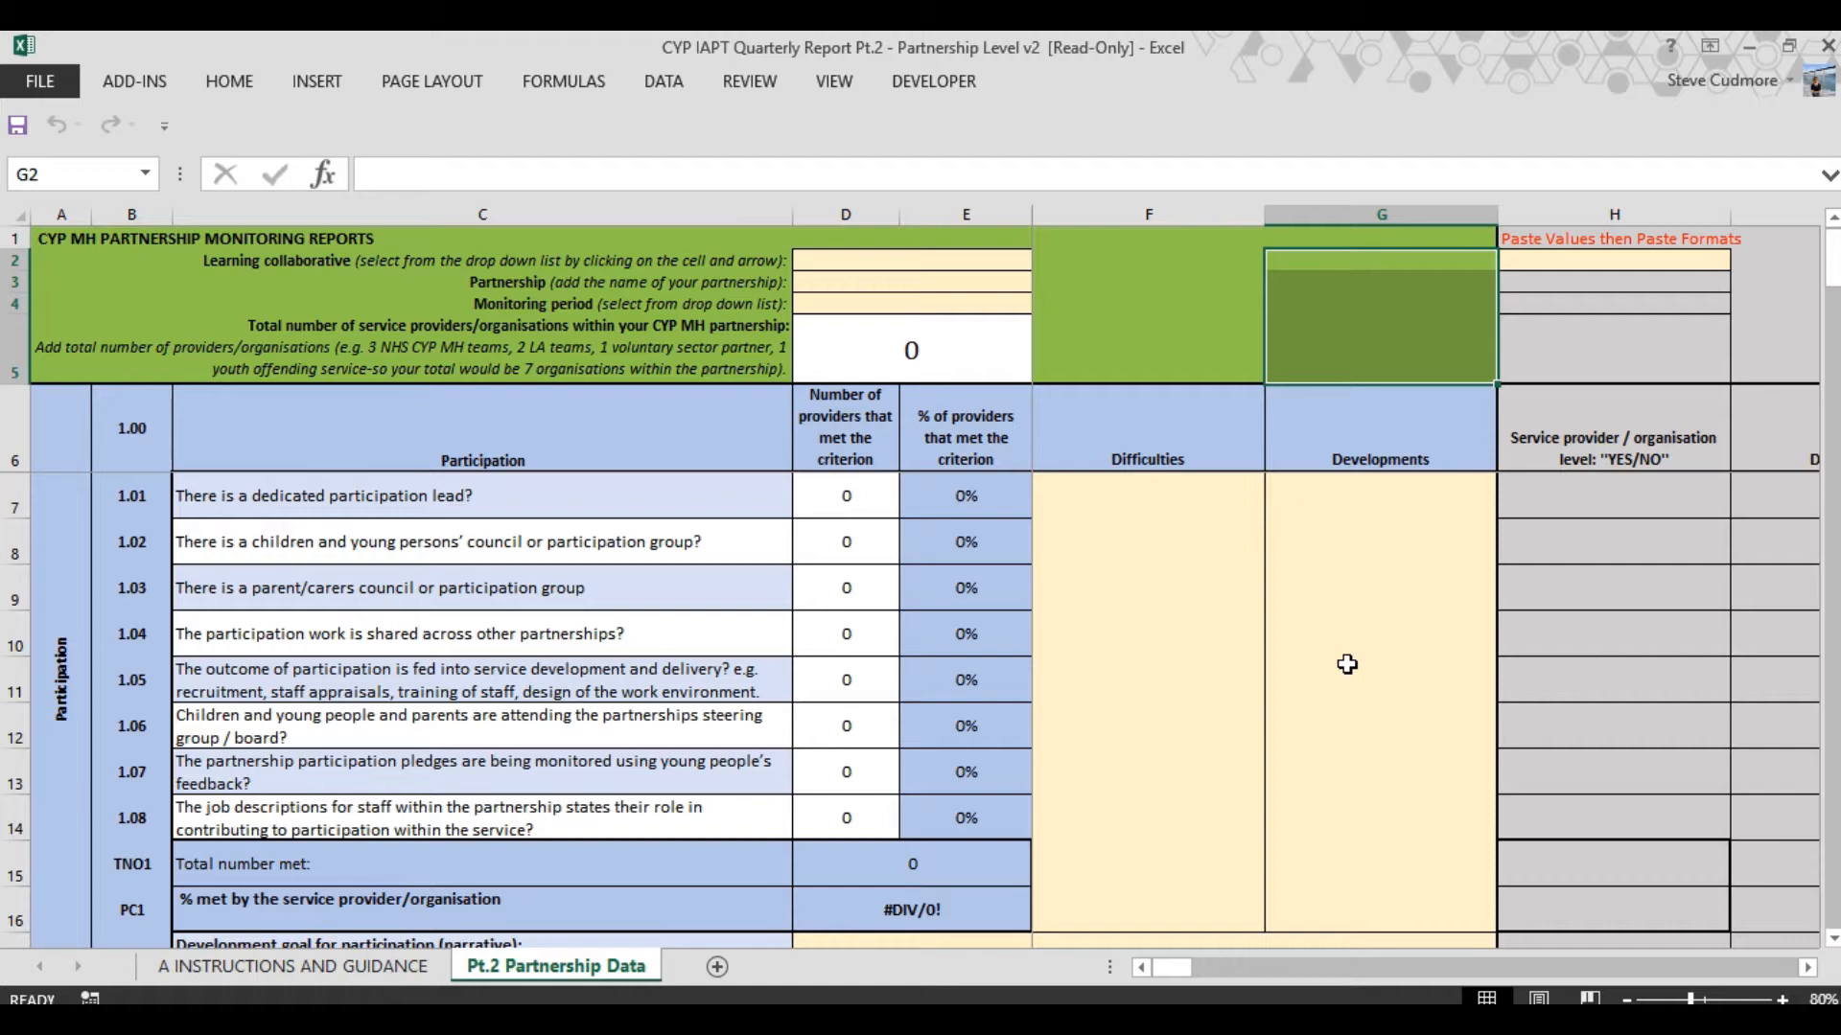
Set the learning collaborative to Midlands and enter Solihull as the partnership name
left_click(962, 259)
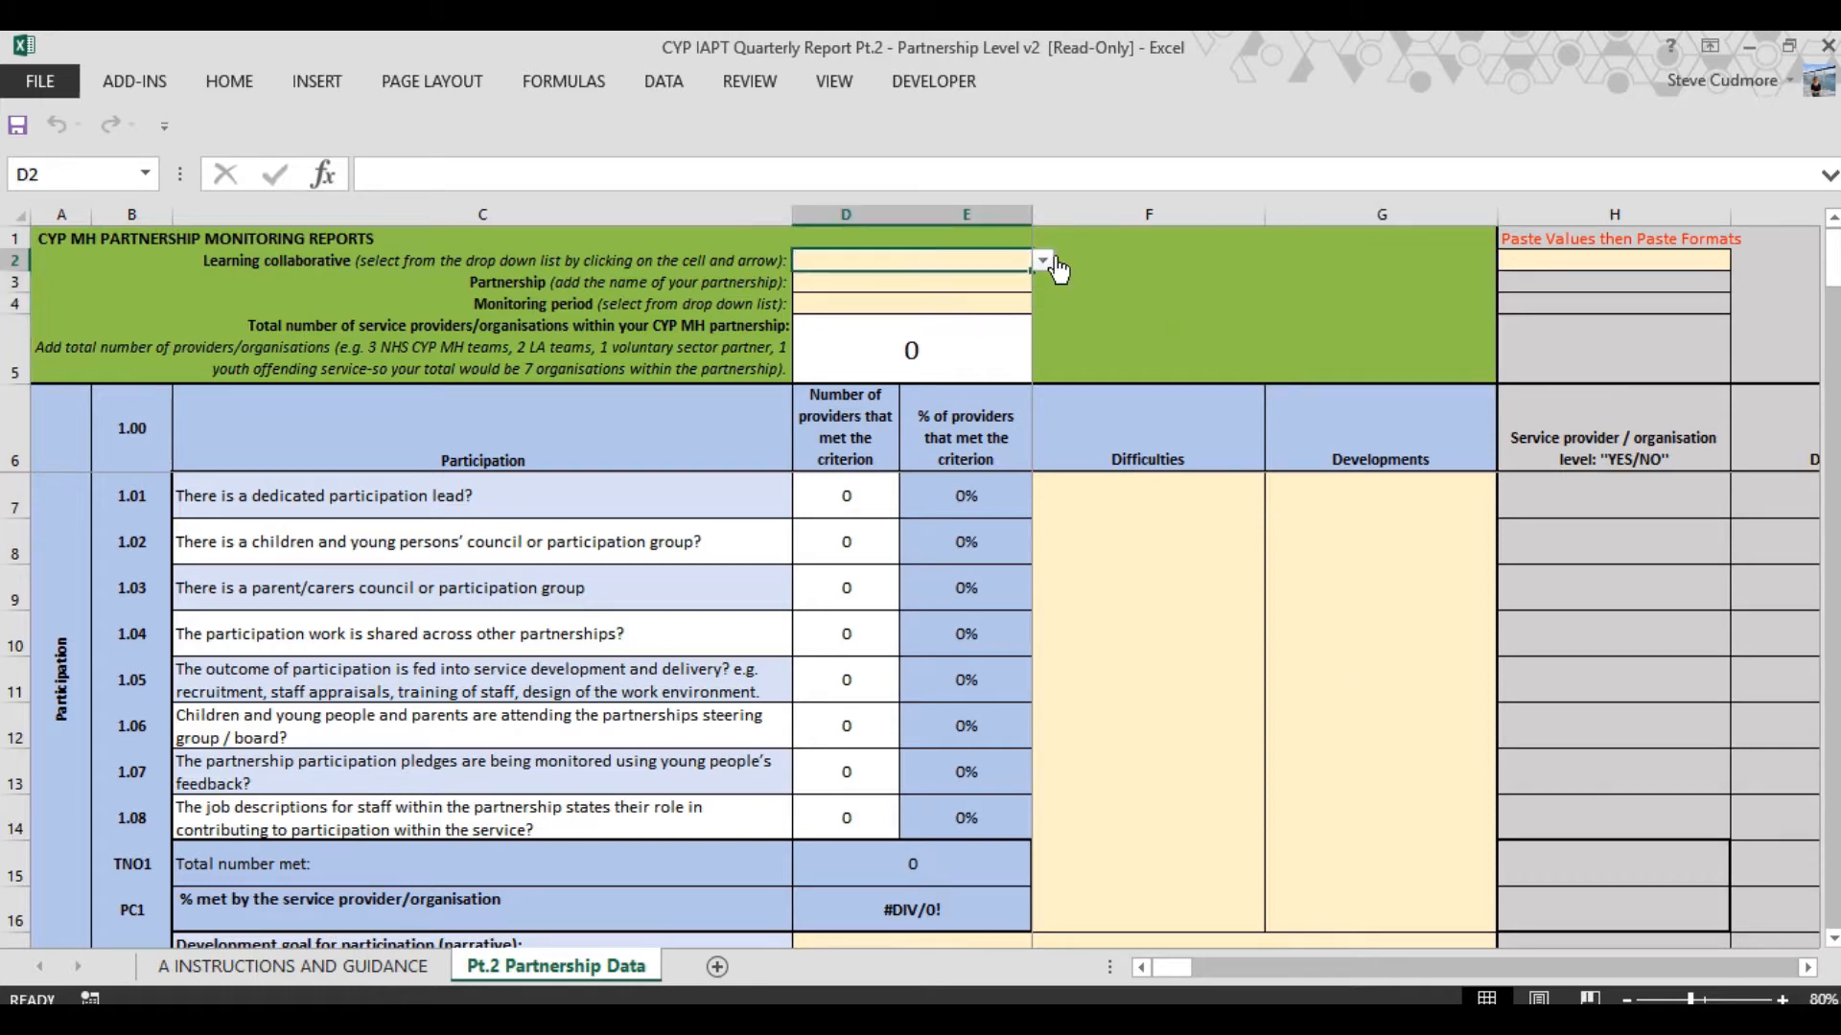
left_click(1045, 262)
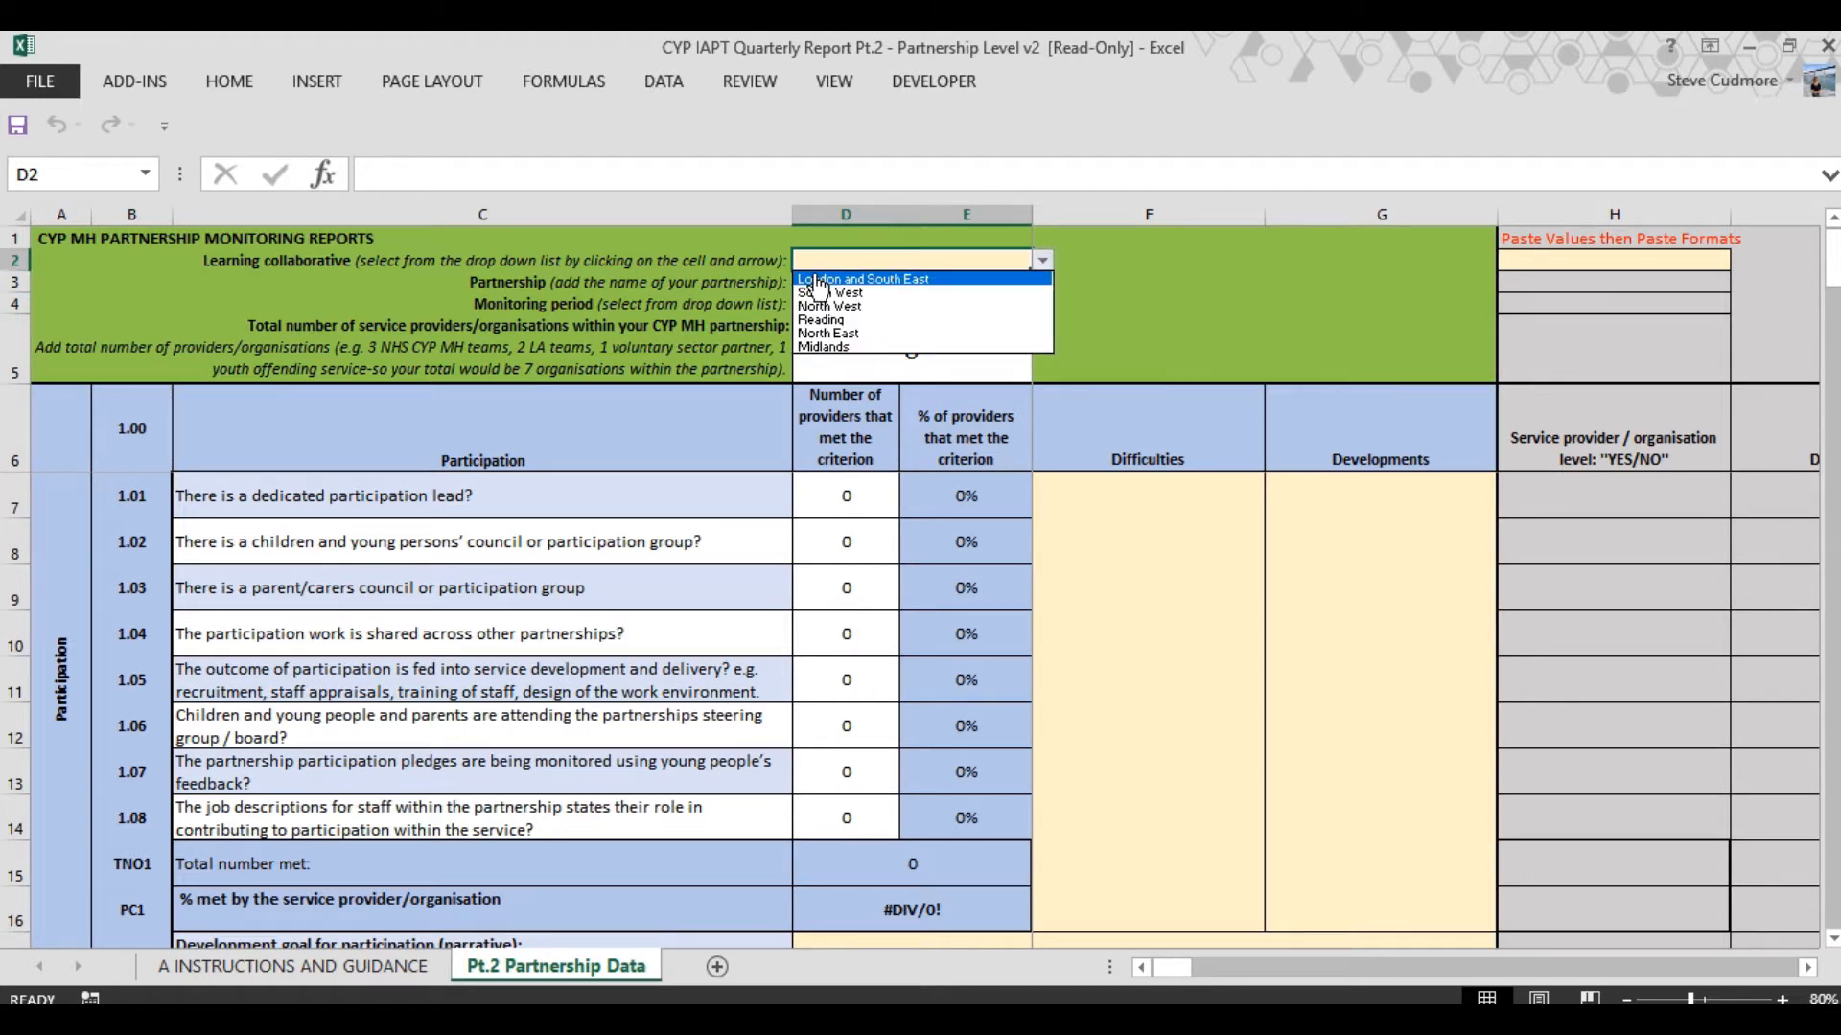
left_click(815, 345)
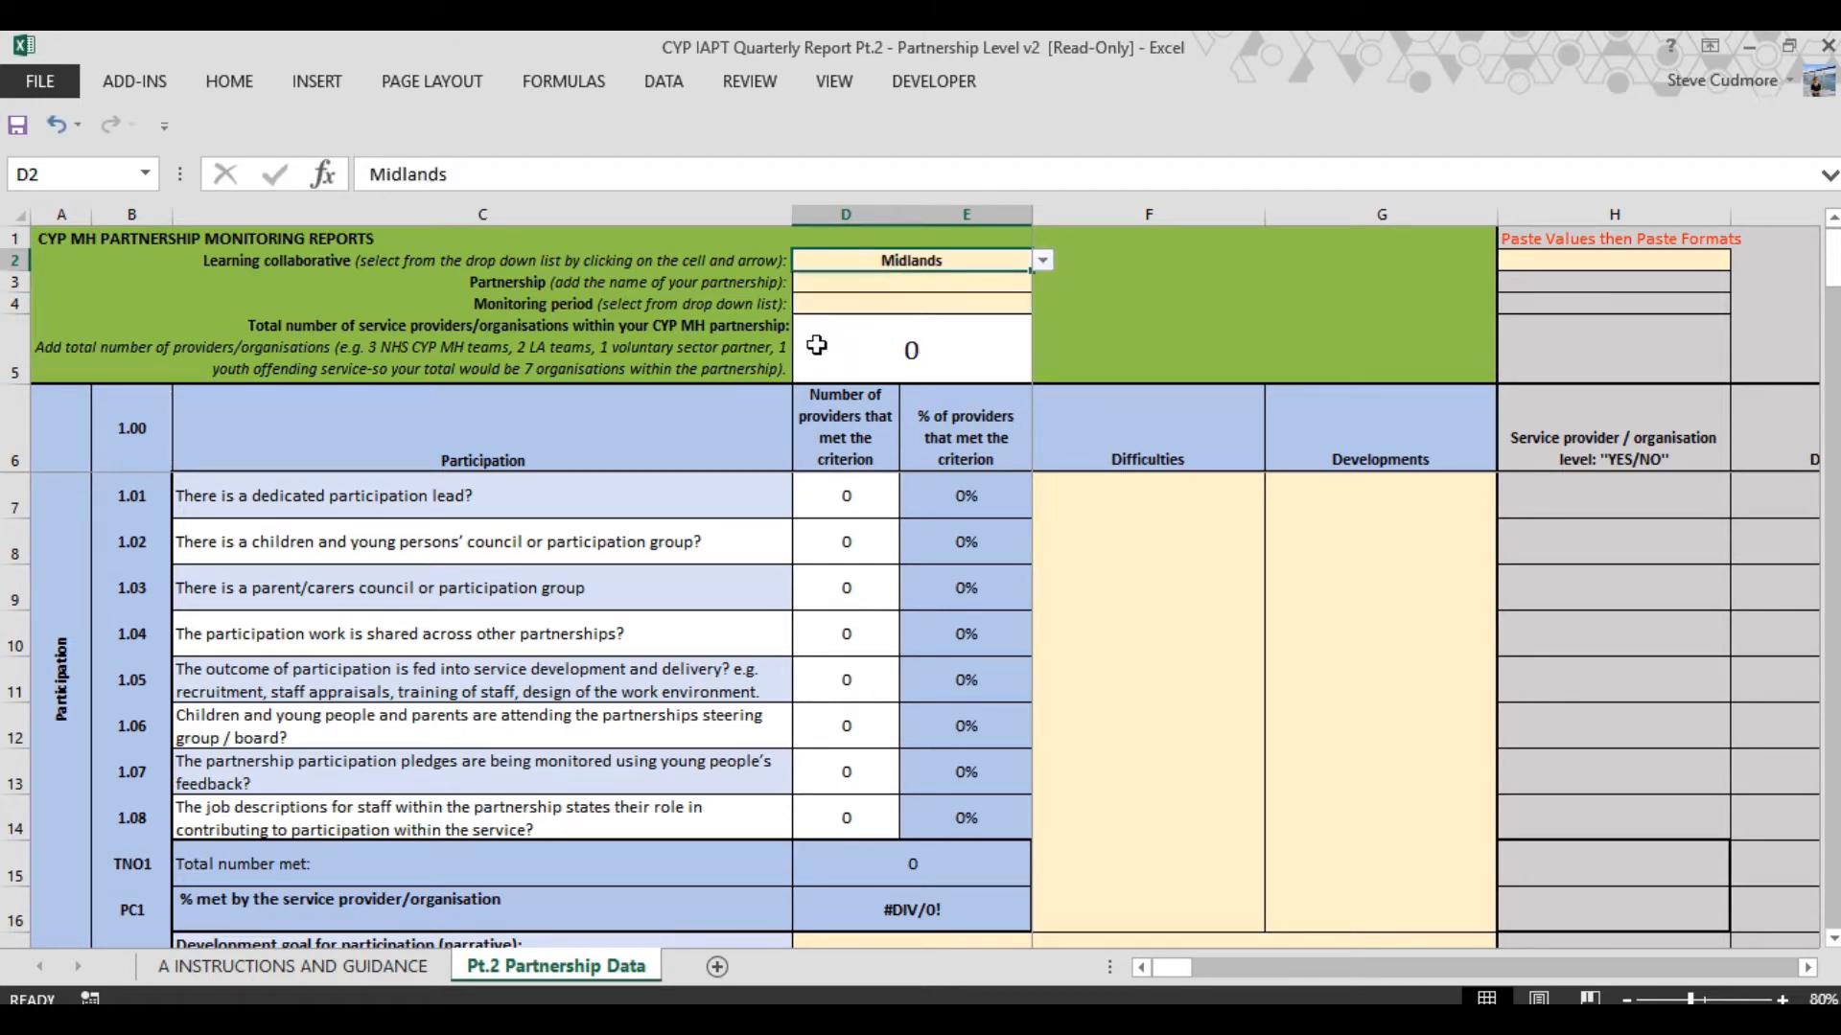
left_click(911, 283)
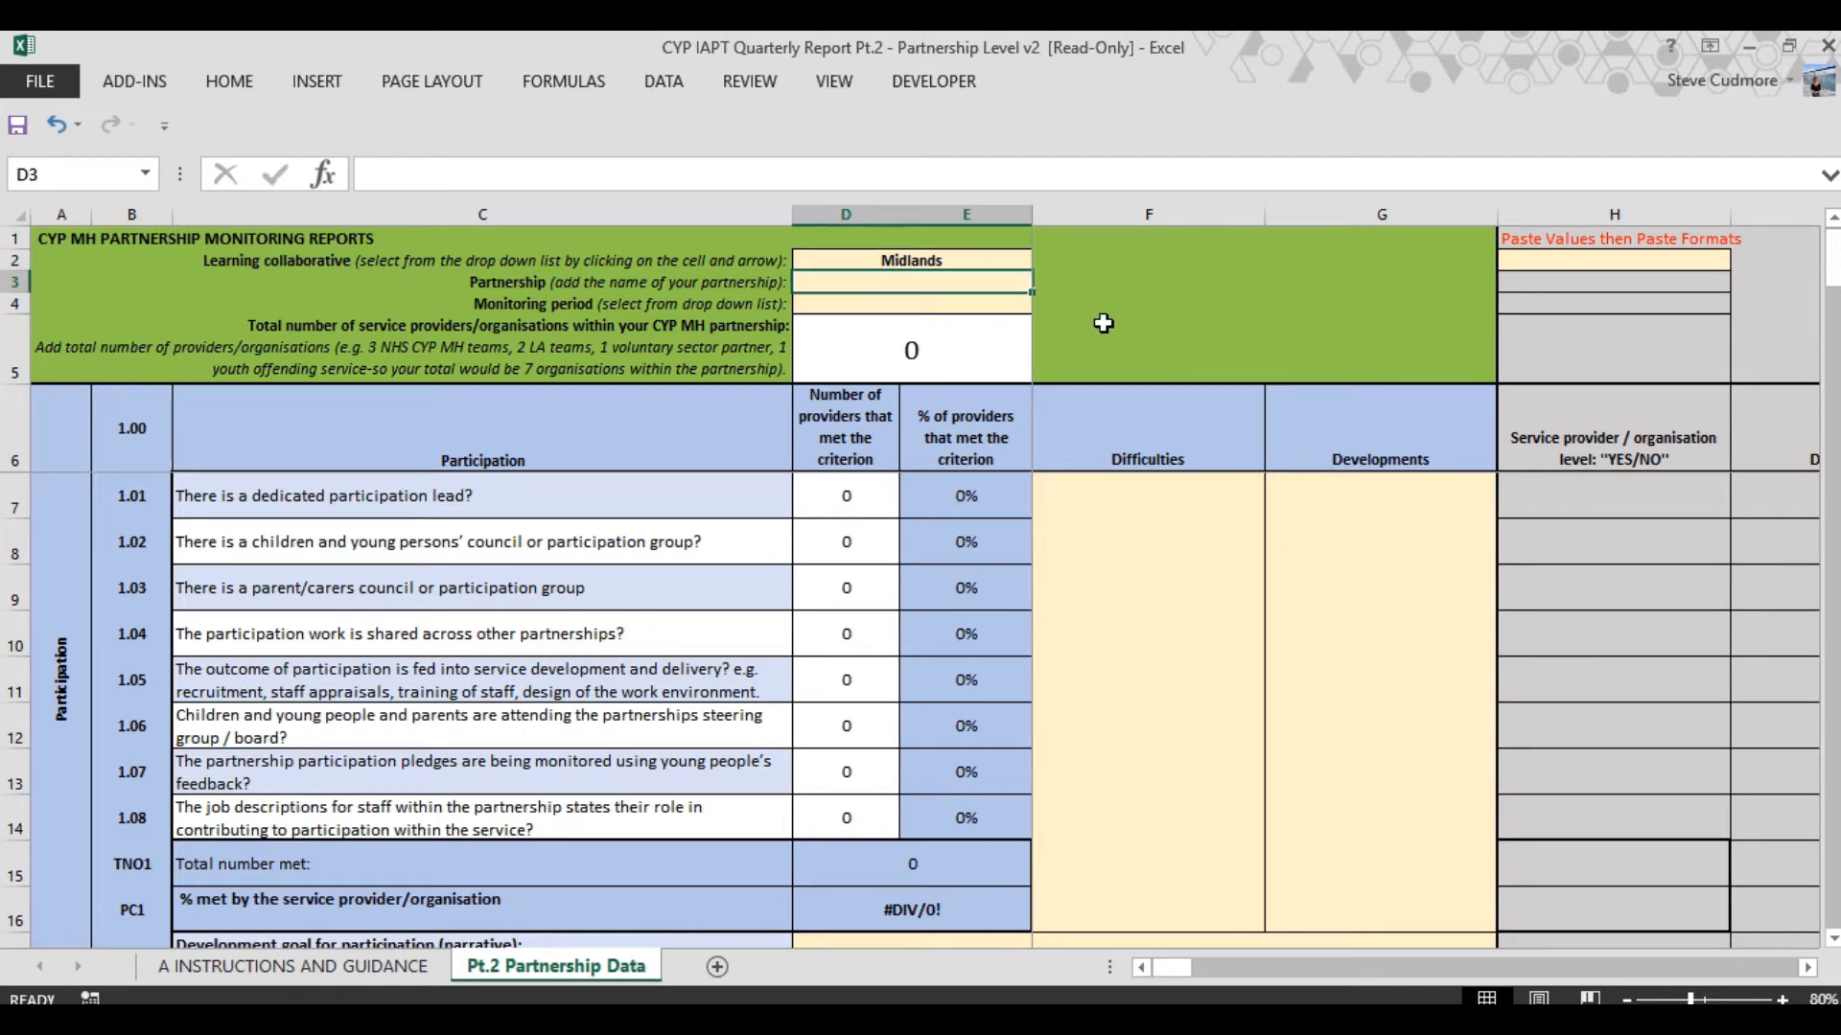
type("Soli")
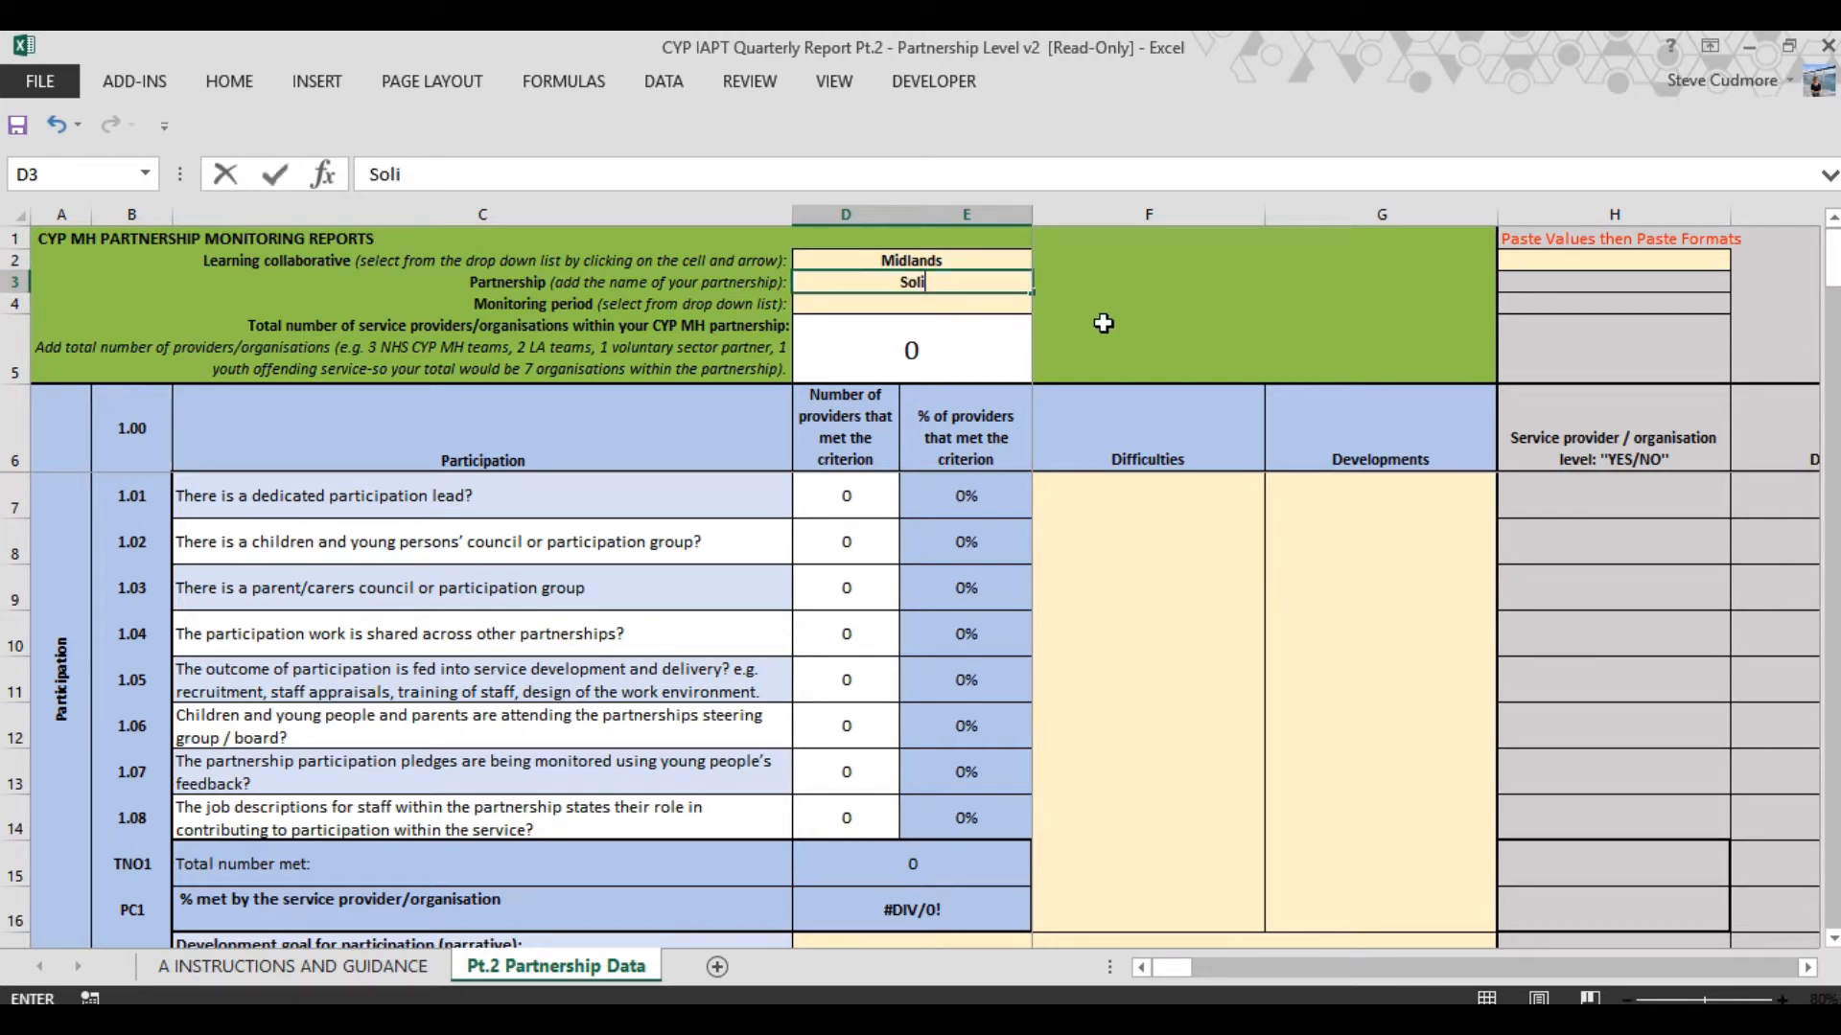
type("hull")
key("Tab")
Set the monitoring period to Jul - Sep 2017
left_click(1001, 316)
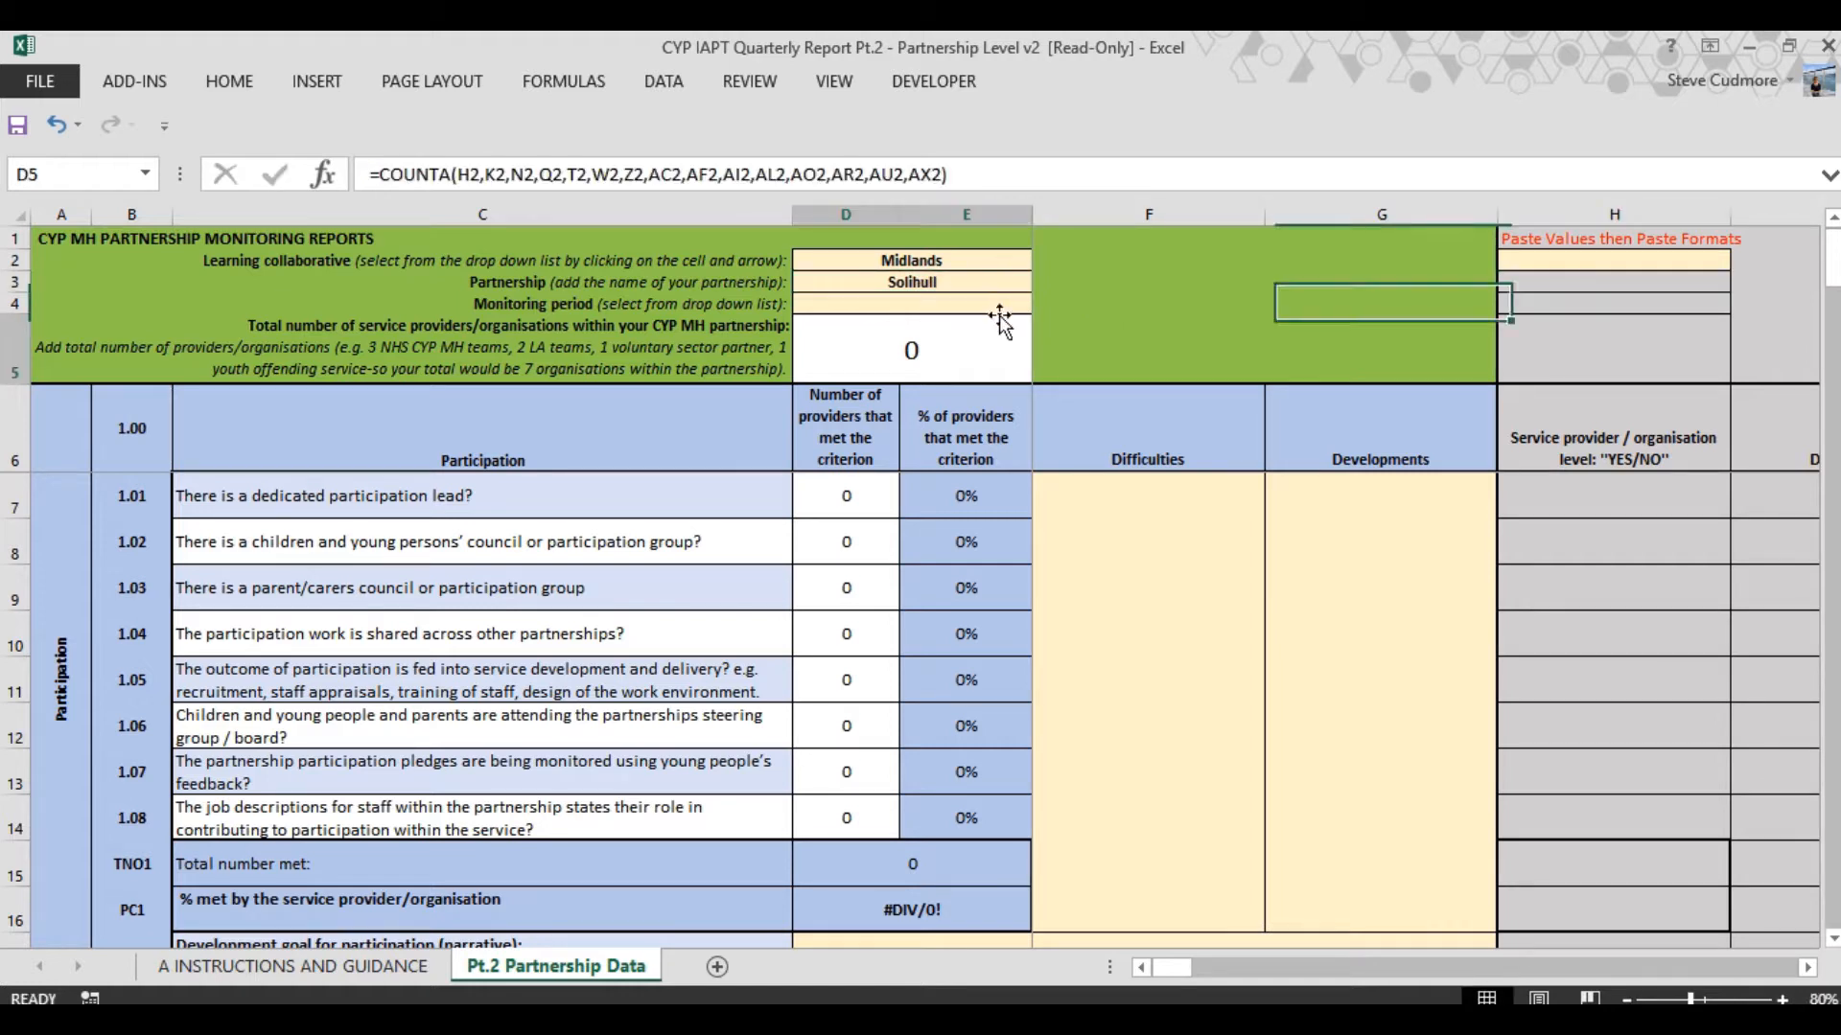
left_click(1016, 307)
left_click(1042, 305)
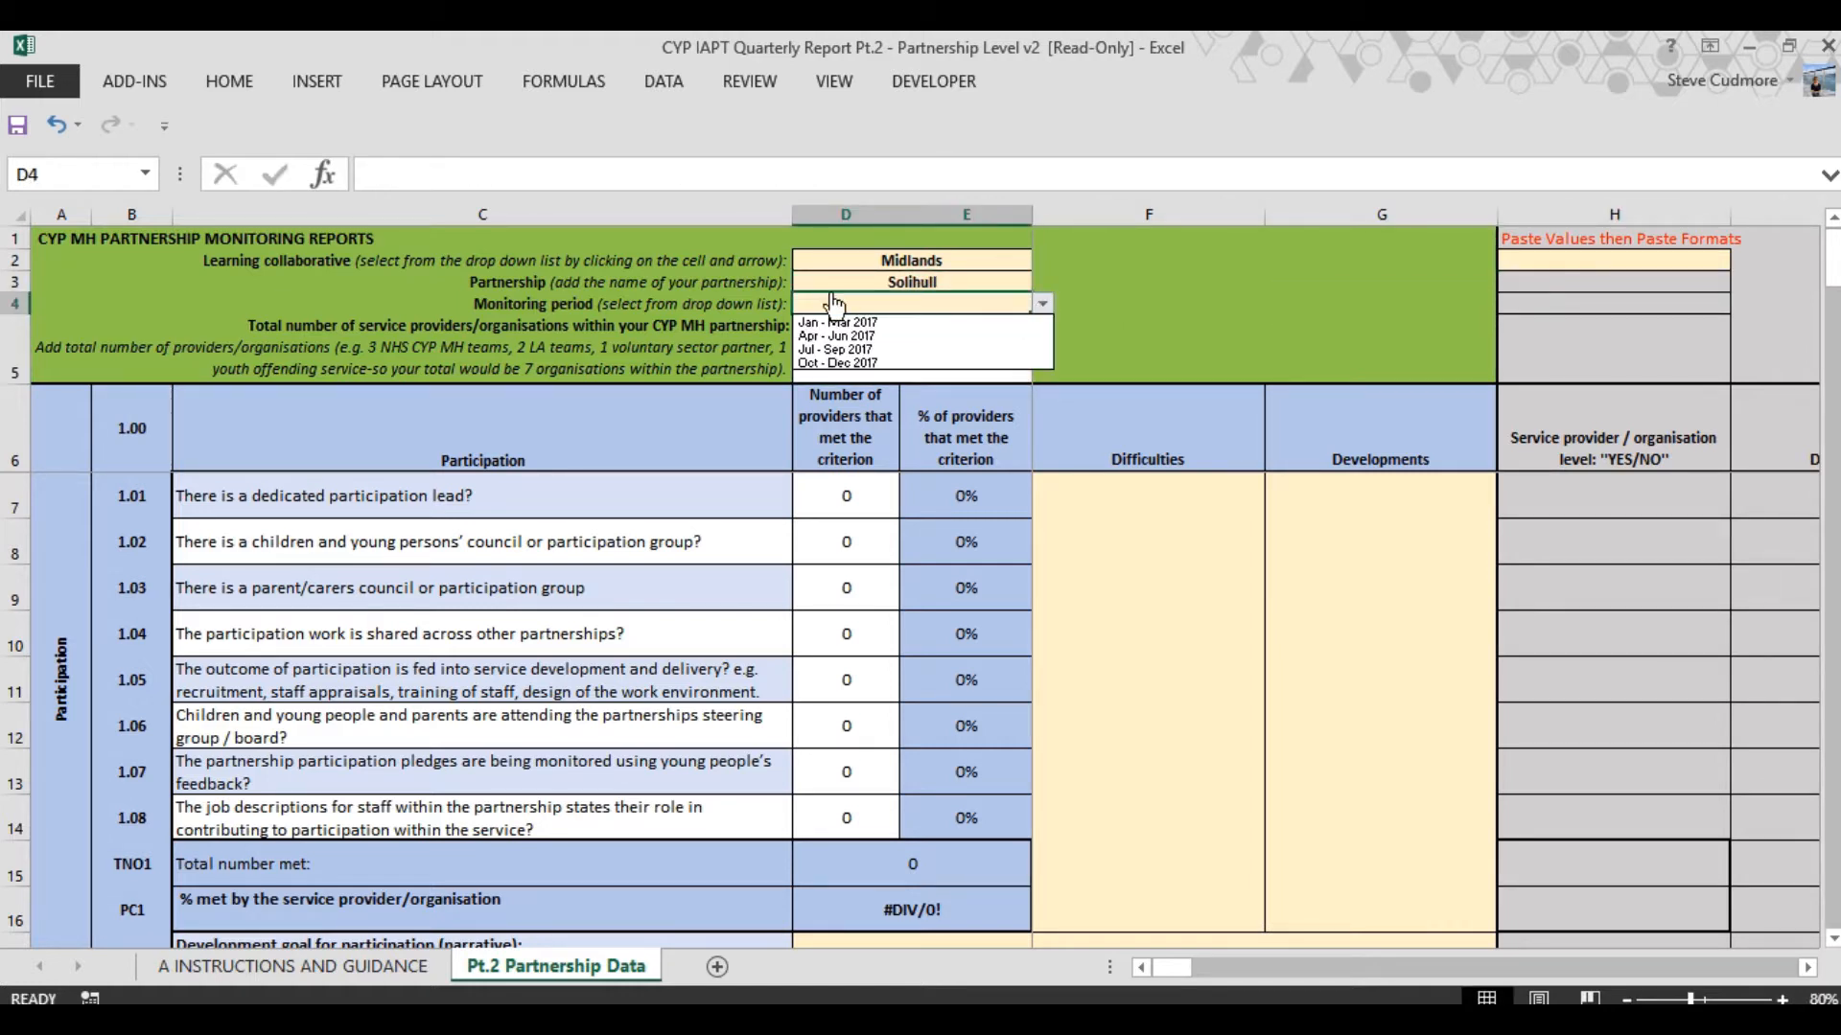
left_click(820, 351)
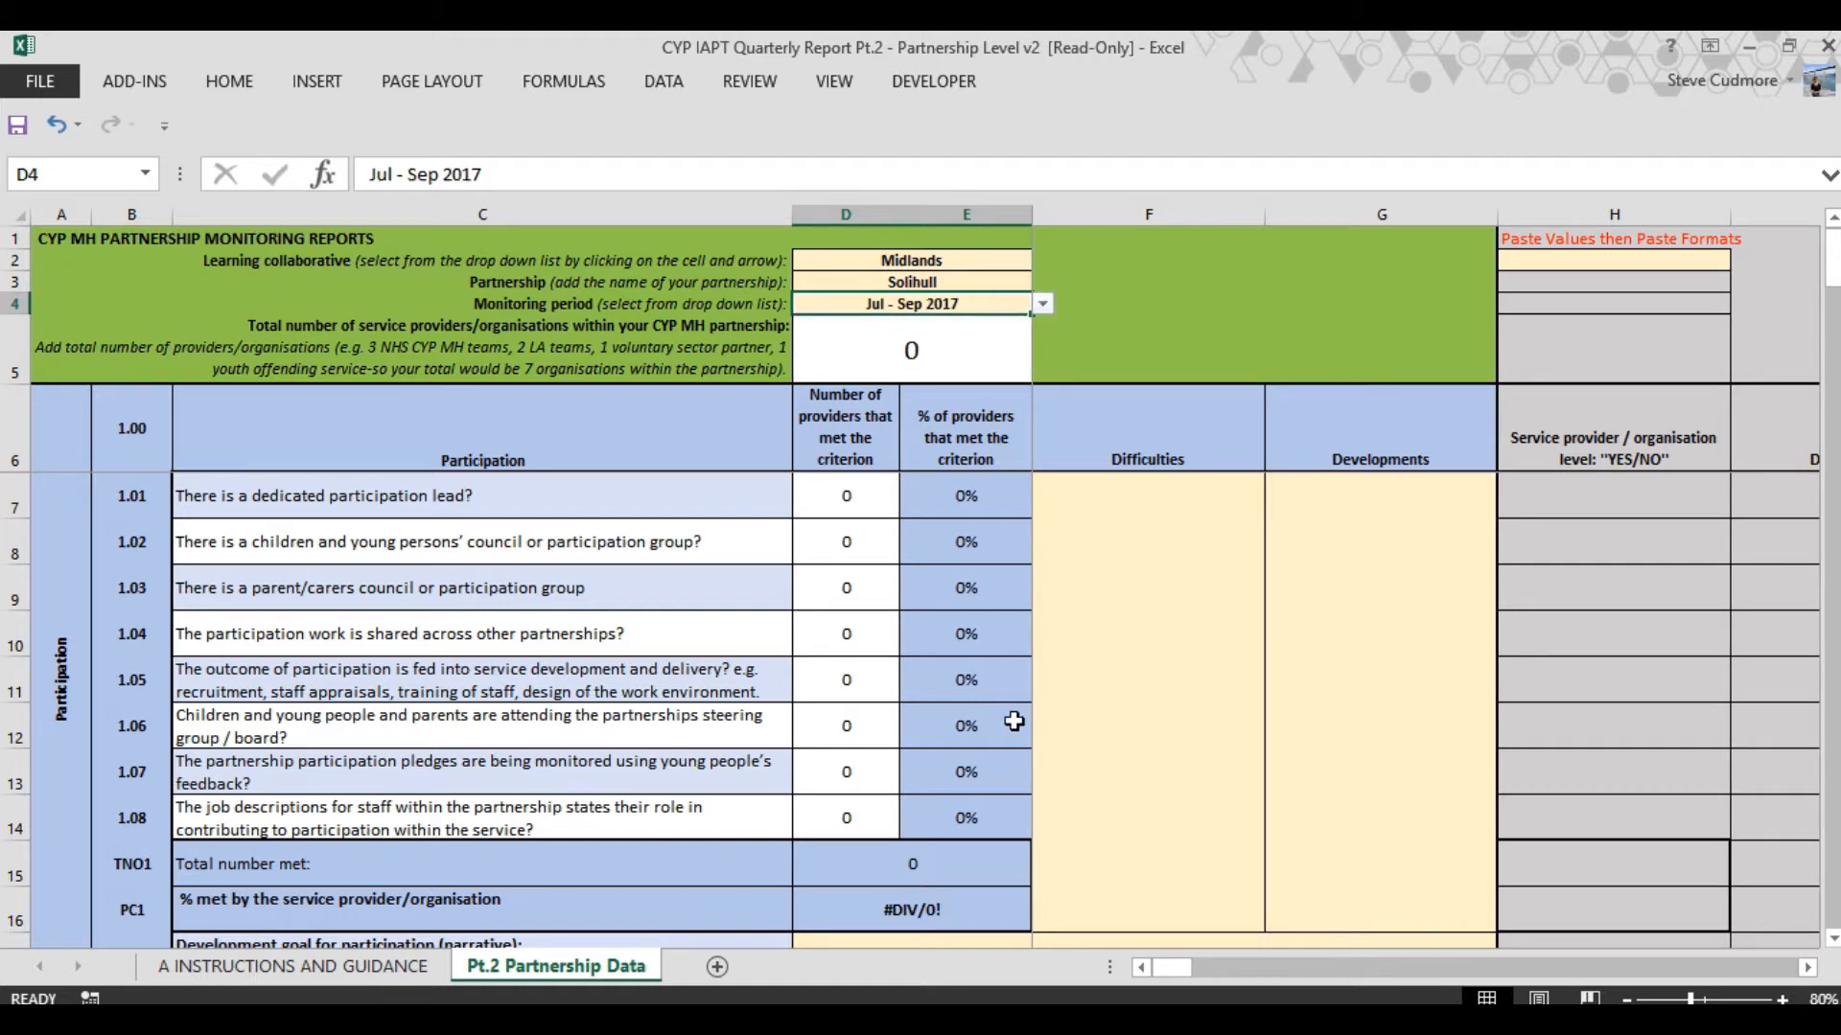
Examine the full formula behind the number of providers meeting criterion 1.01 and the Difficulties cell beside it
left_click(860, 496)
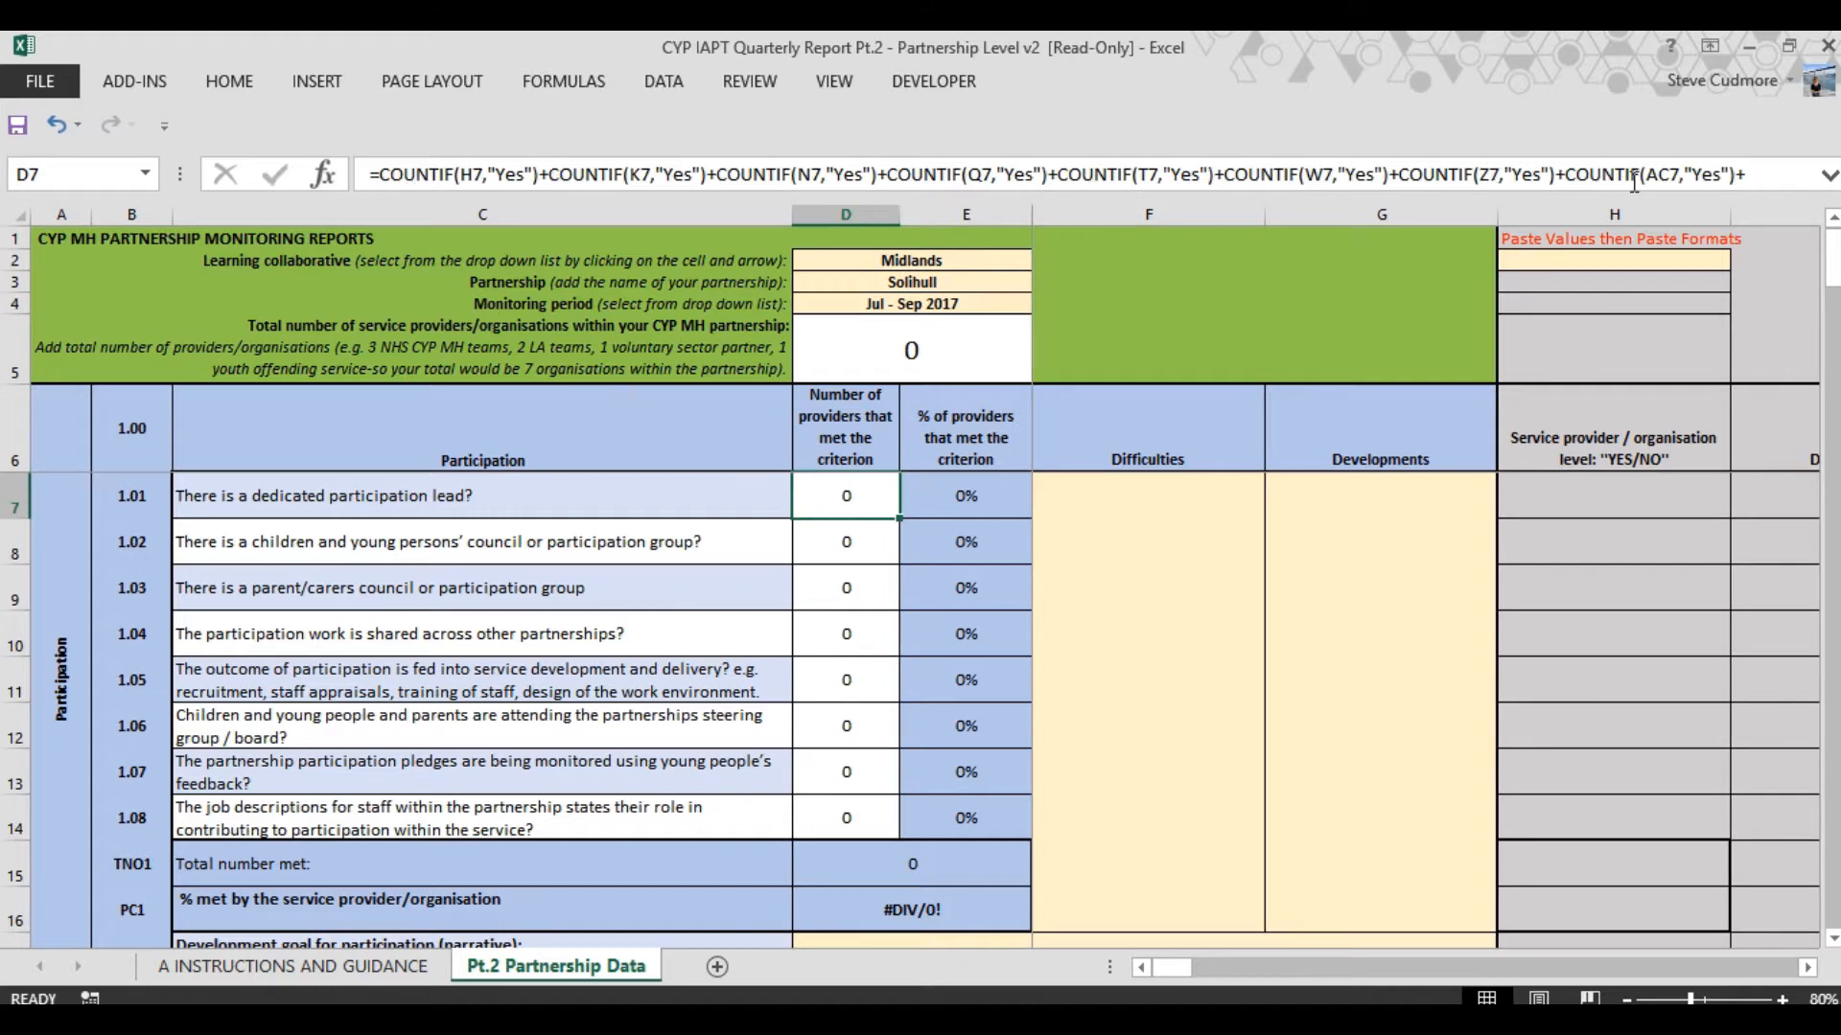
left_click(1828, 174)
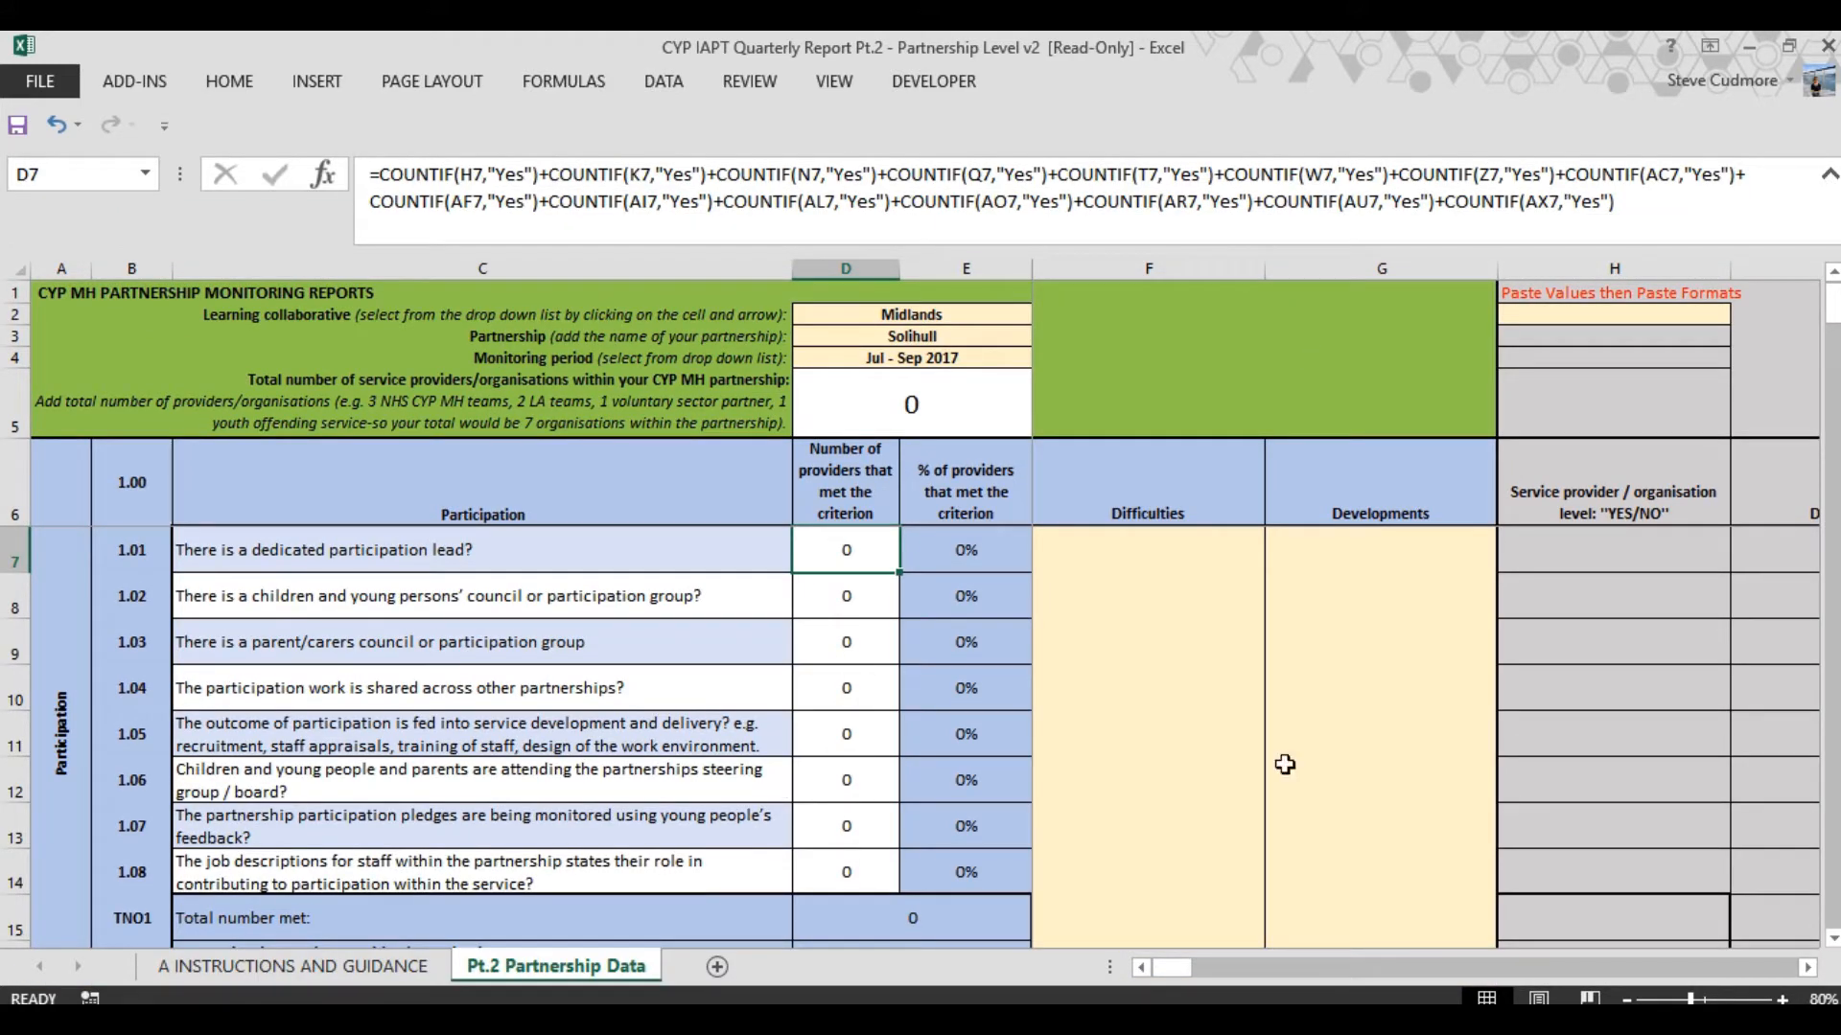
left_click(1193, 717)
mouse_move(1171, 969)
left_mouse_down()
mouse_move(1317, 935)
mouse_move(1171, 960)
left_mouse_up()
key("alt+Tab")
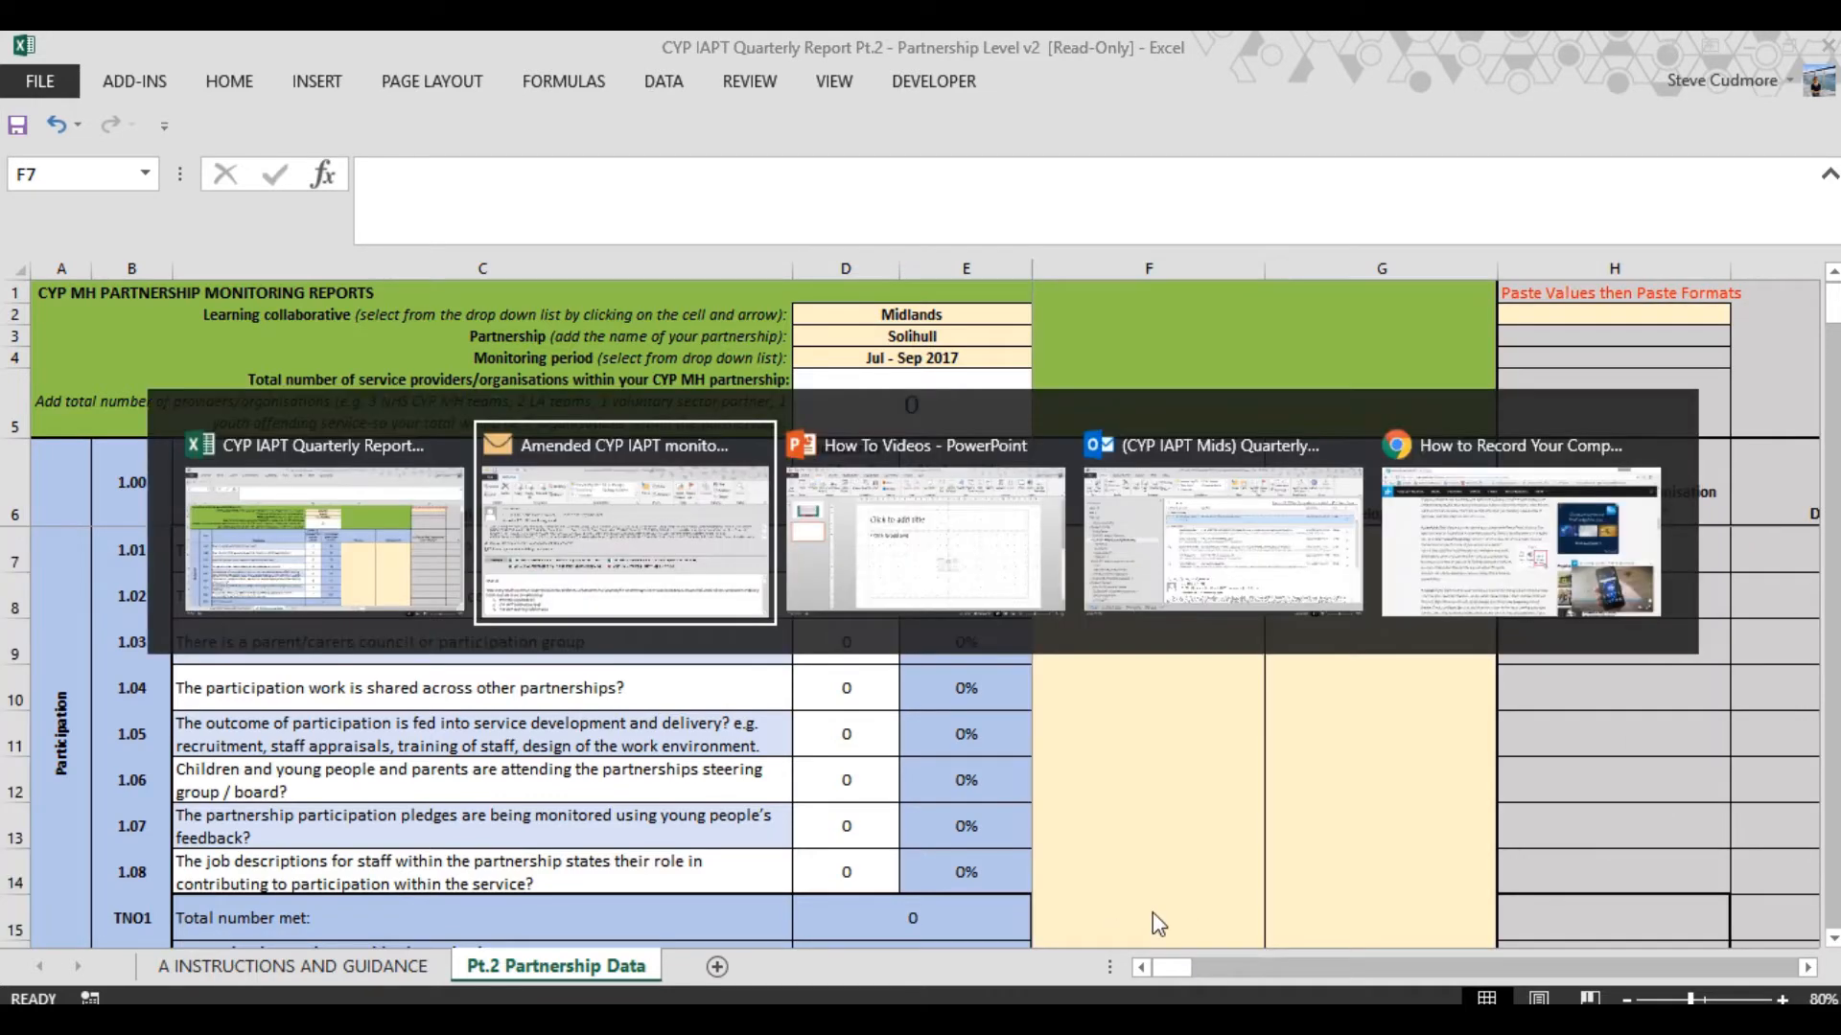
key("alt+Tab")
key("alt+Tab")
key("alt+Tab")
key("alt+Tab")
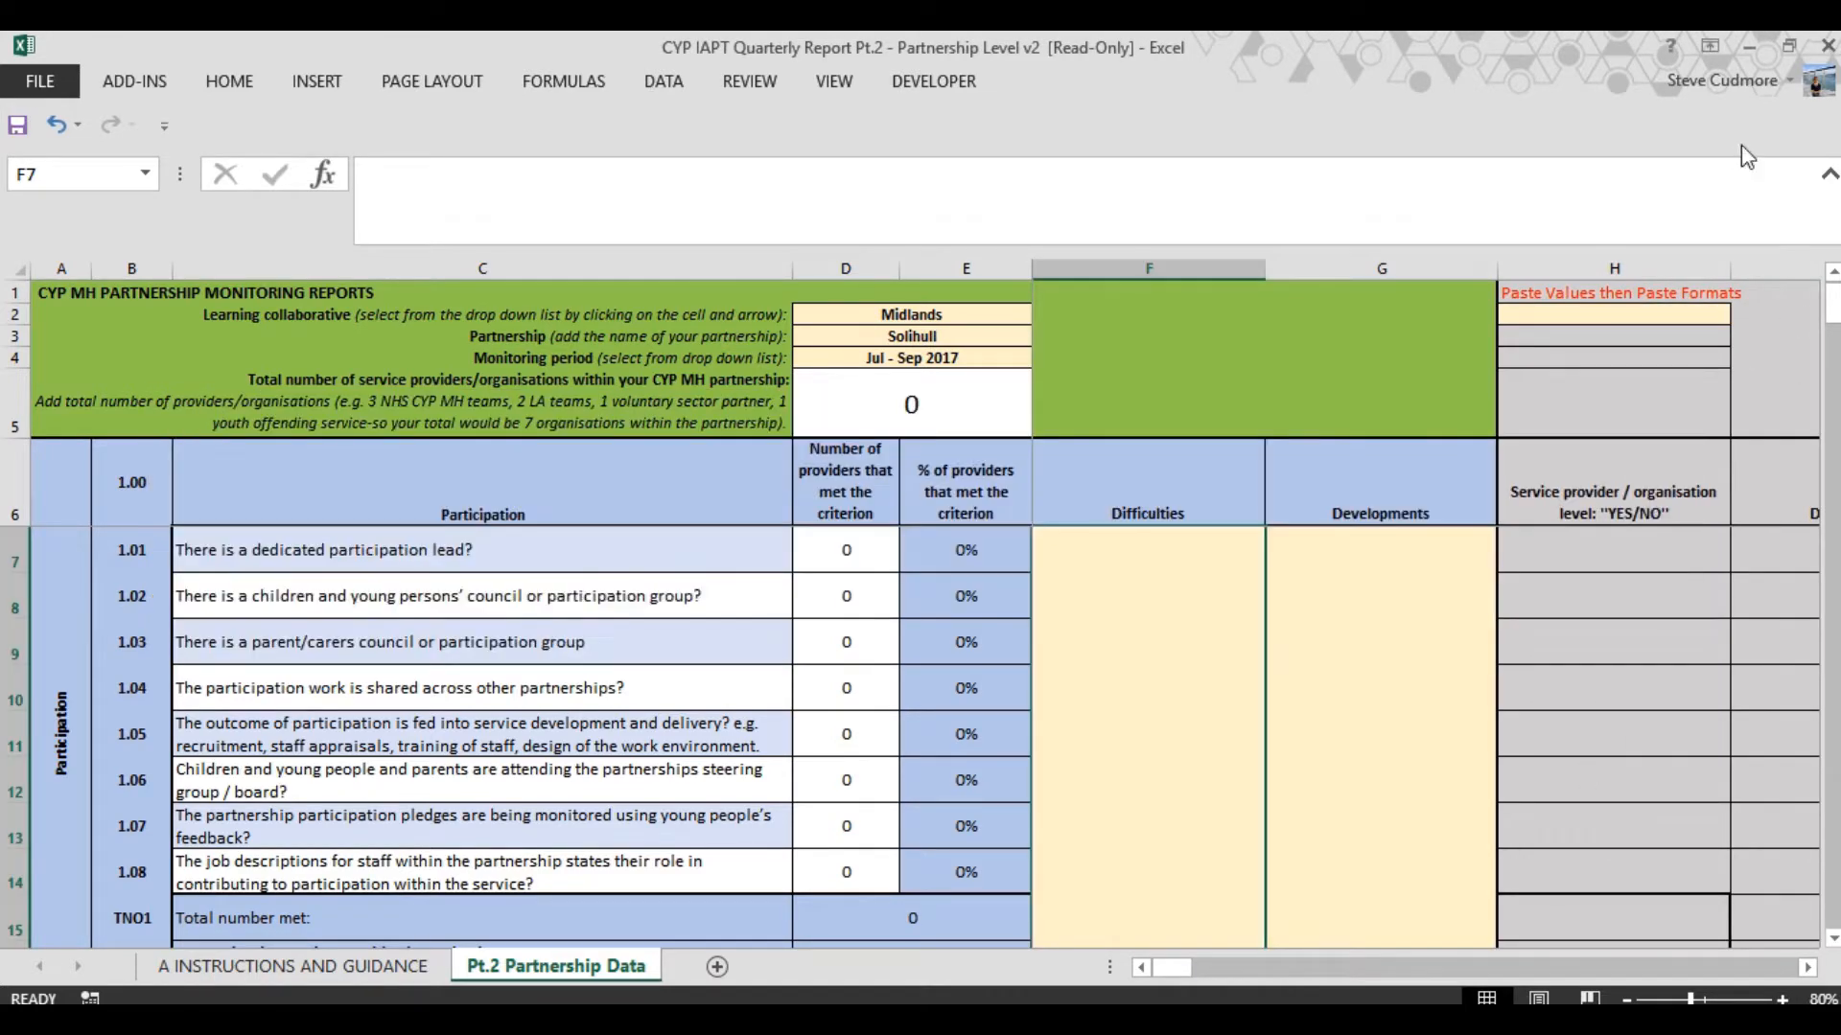
Minimise the partnership workbook and the email, and open the Service 1 provider report from the desktop
left_click(1748, 53)
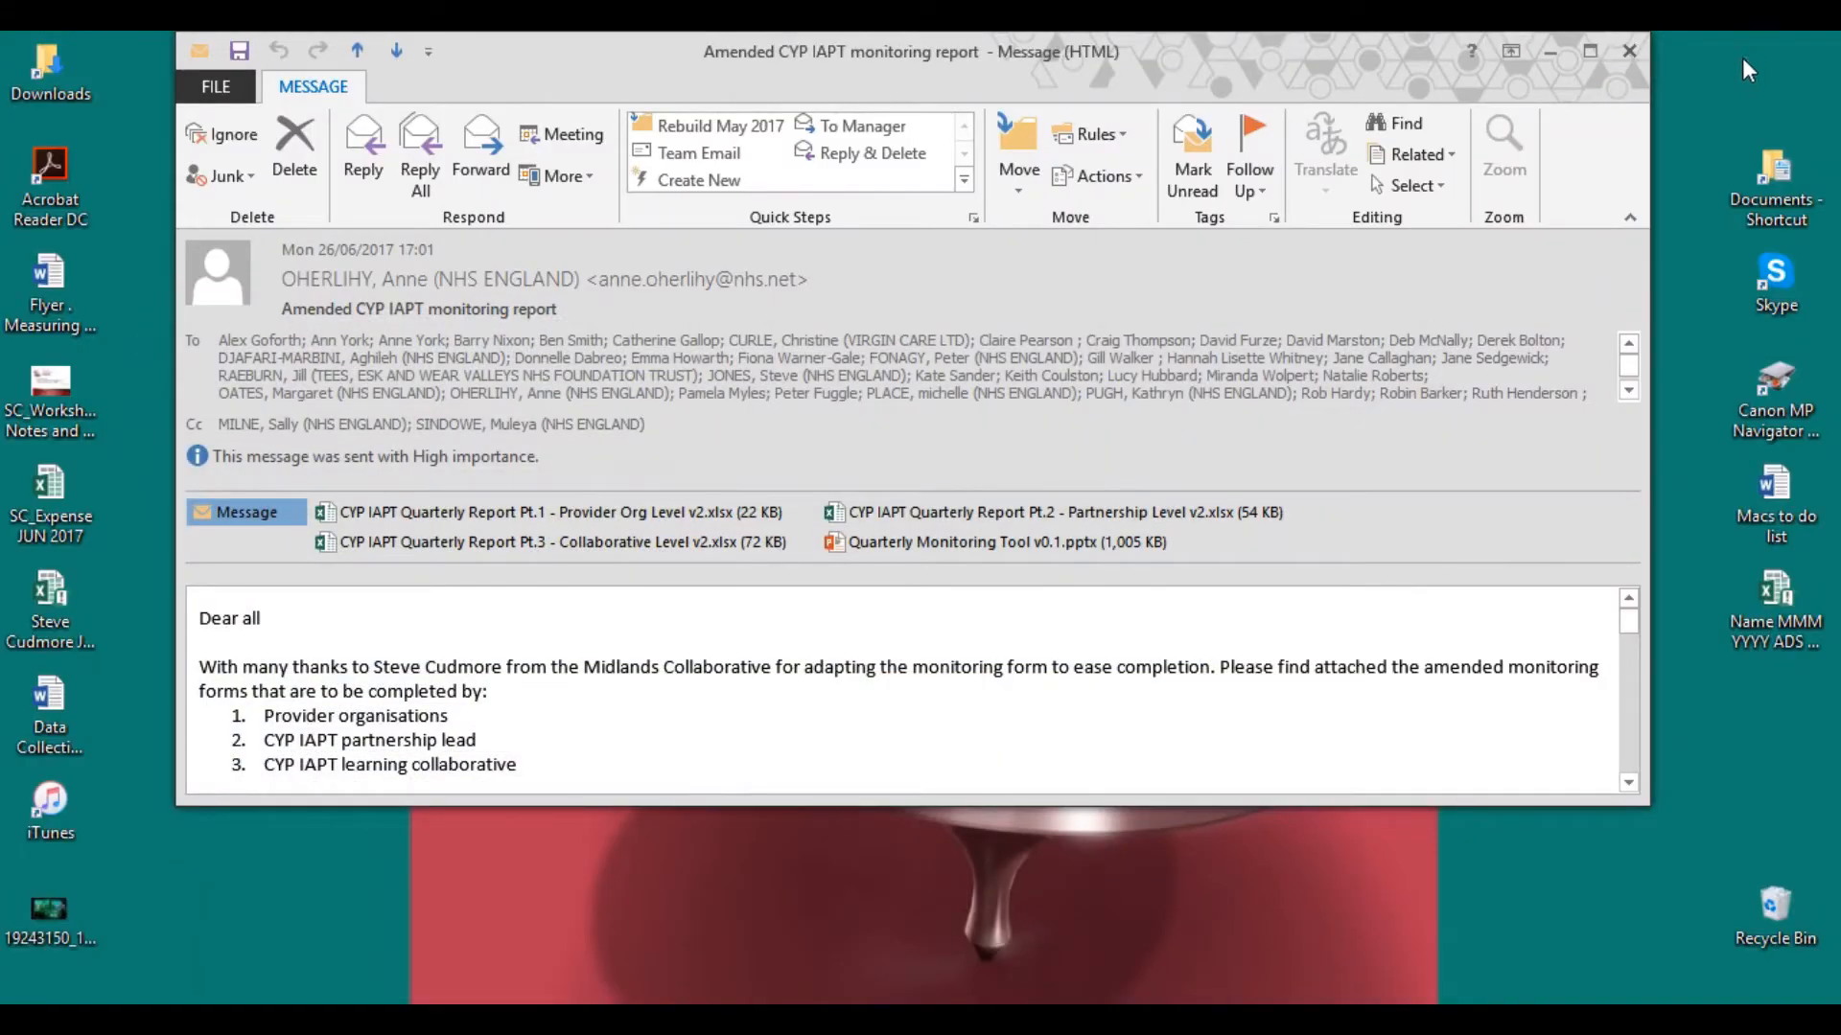
left_click(1553, 54)
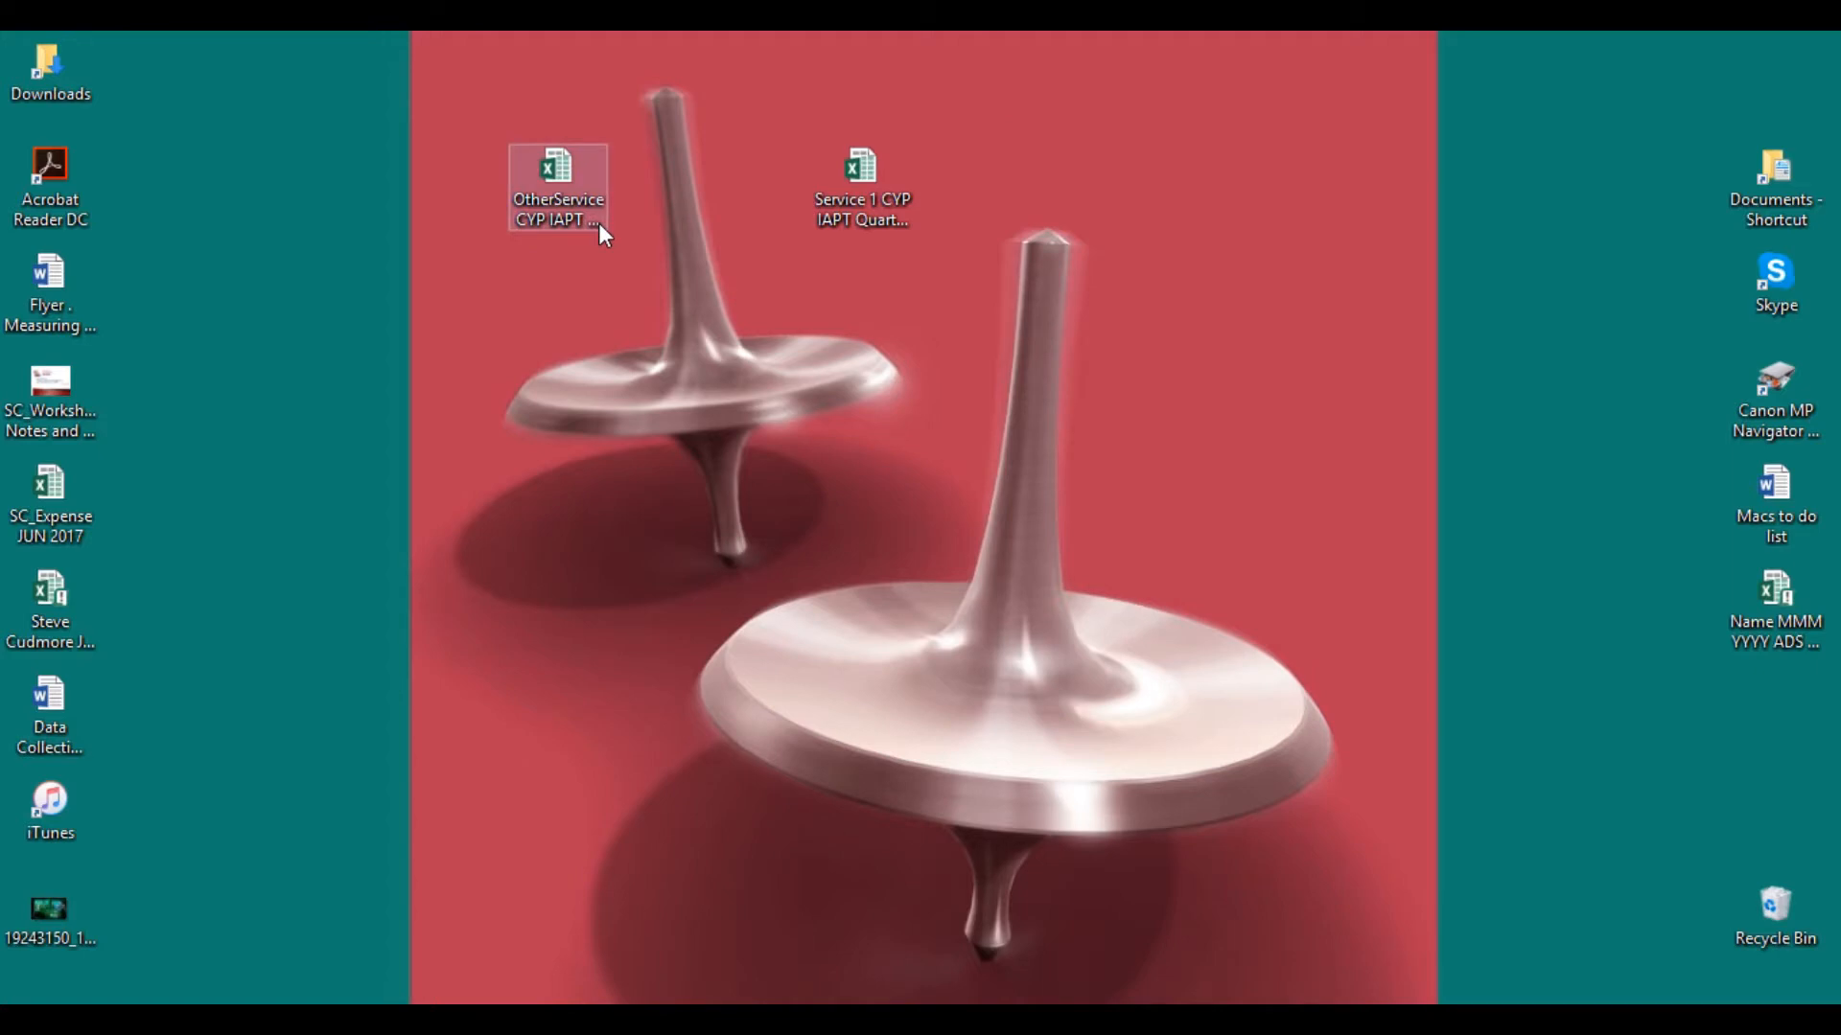
left_click(860, 165)
double_click(861, 165)
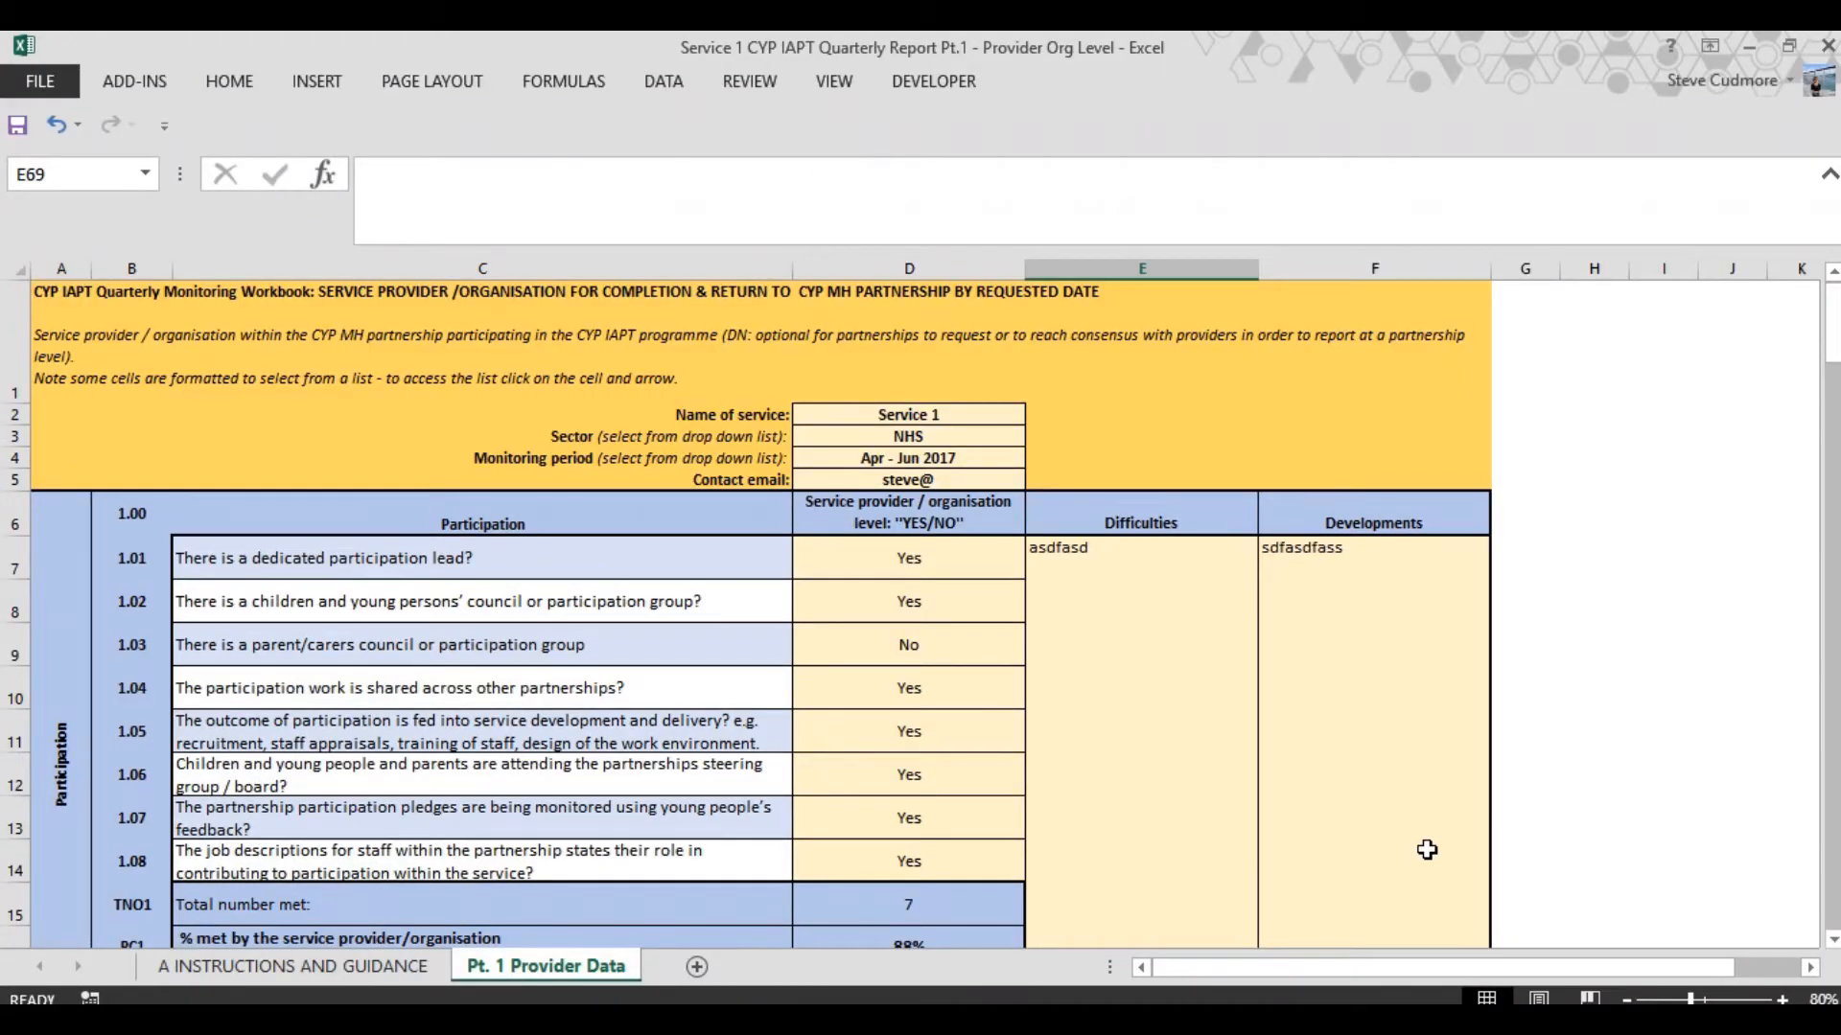
Copy columns D to F of the Service 1 provider data sheet
left_click(918, 270)
left_click_drag(918, 270, 1363, 270)
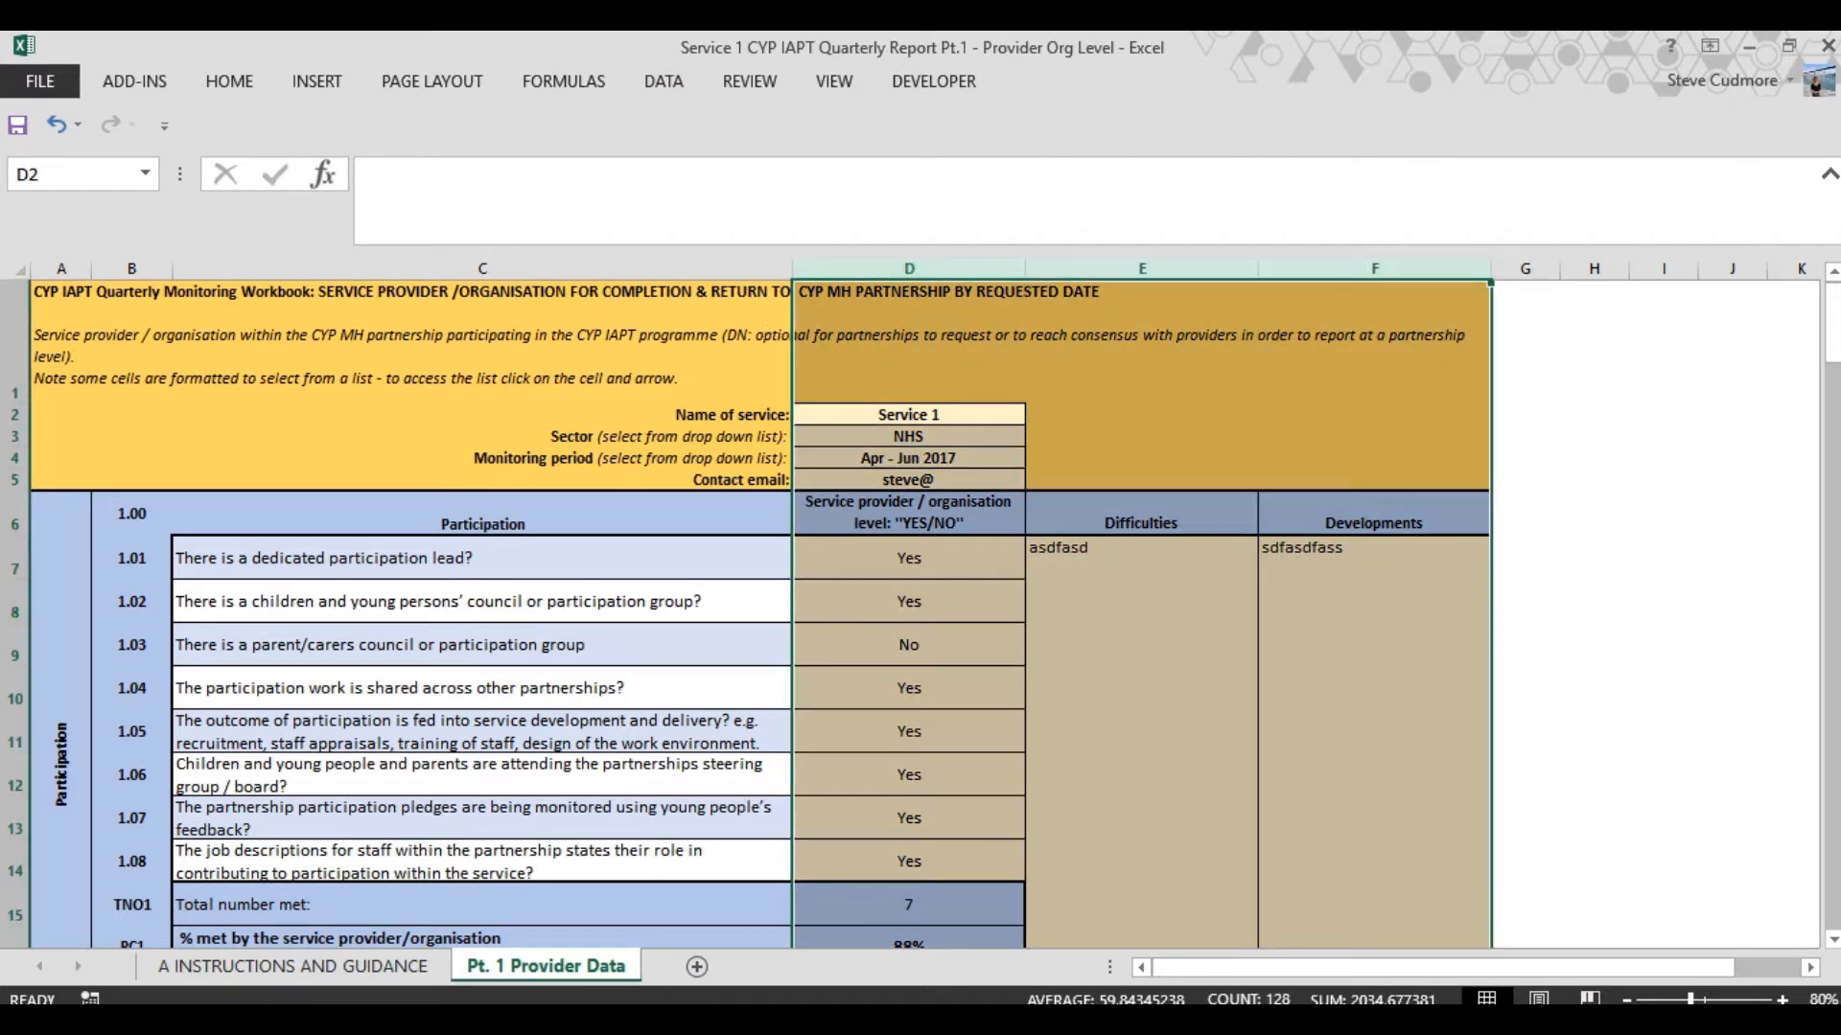
right_click(1064, 443)
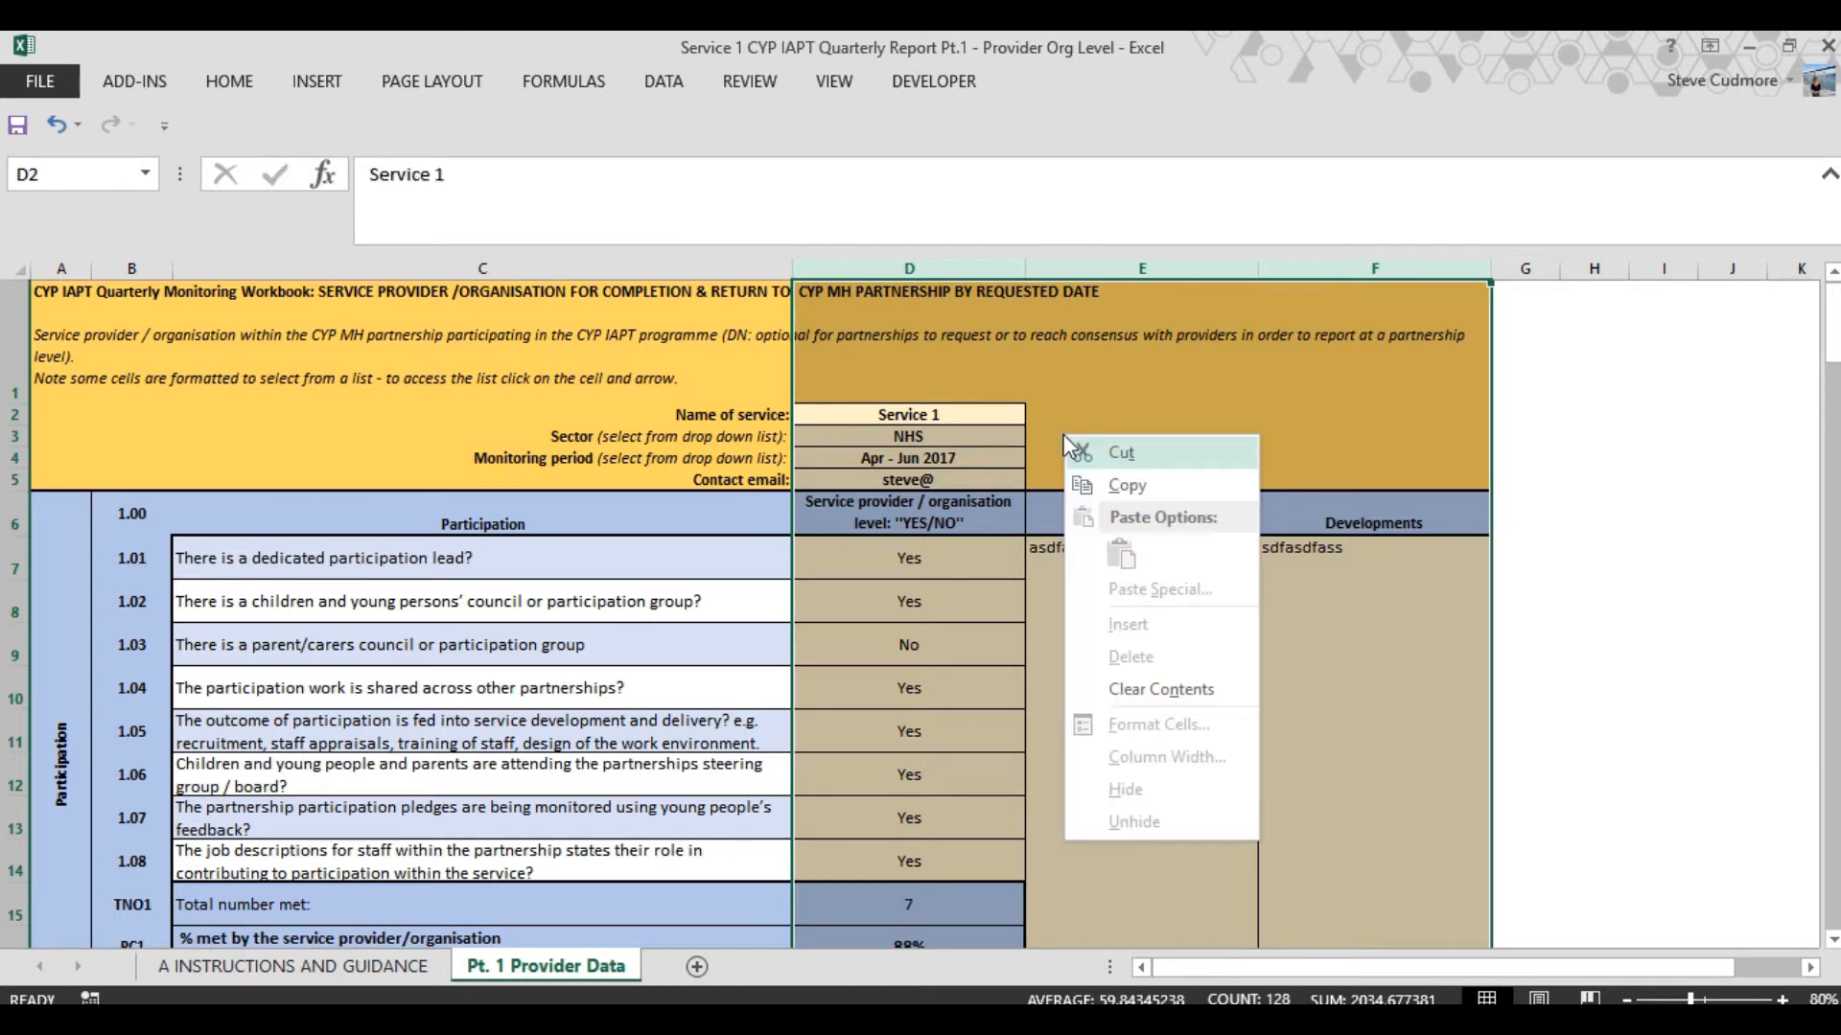
left_click(1128, 486)
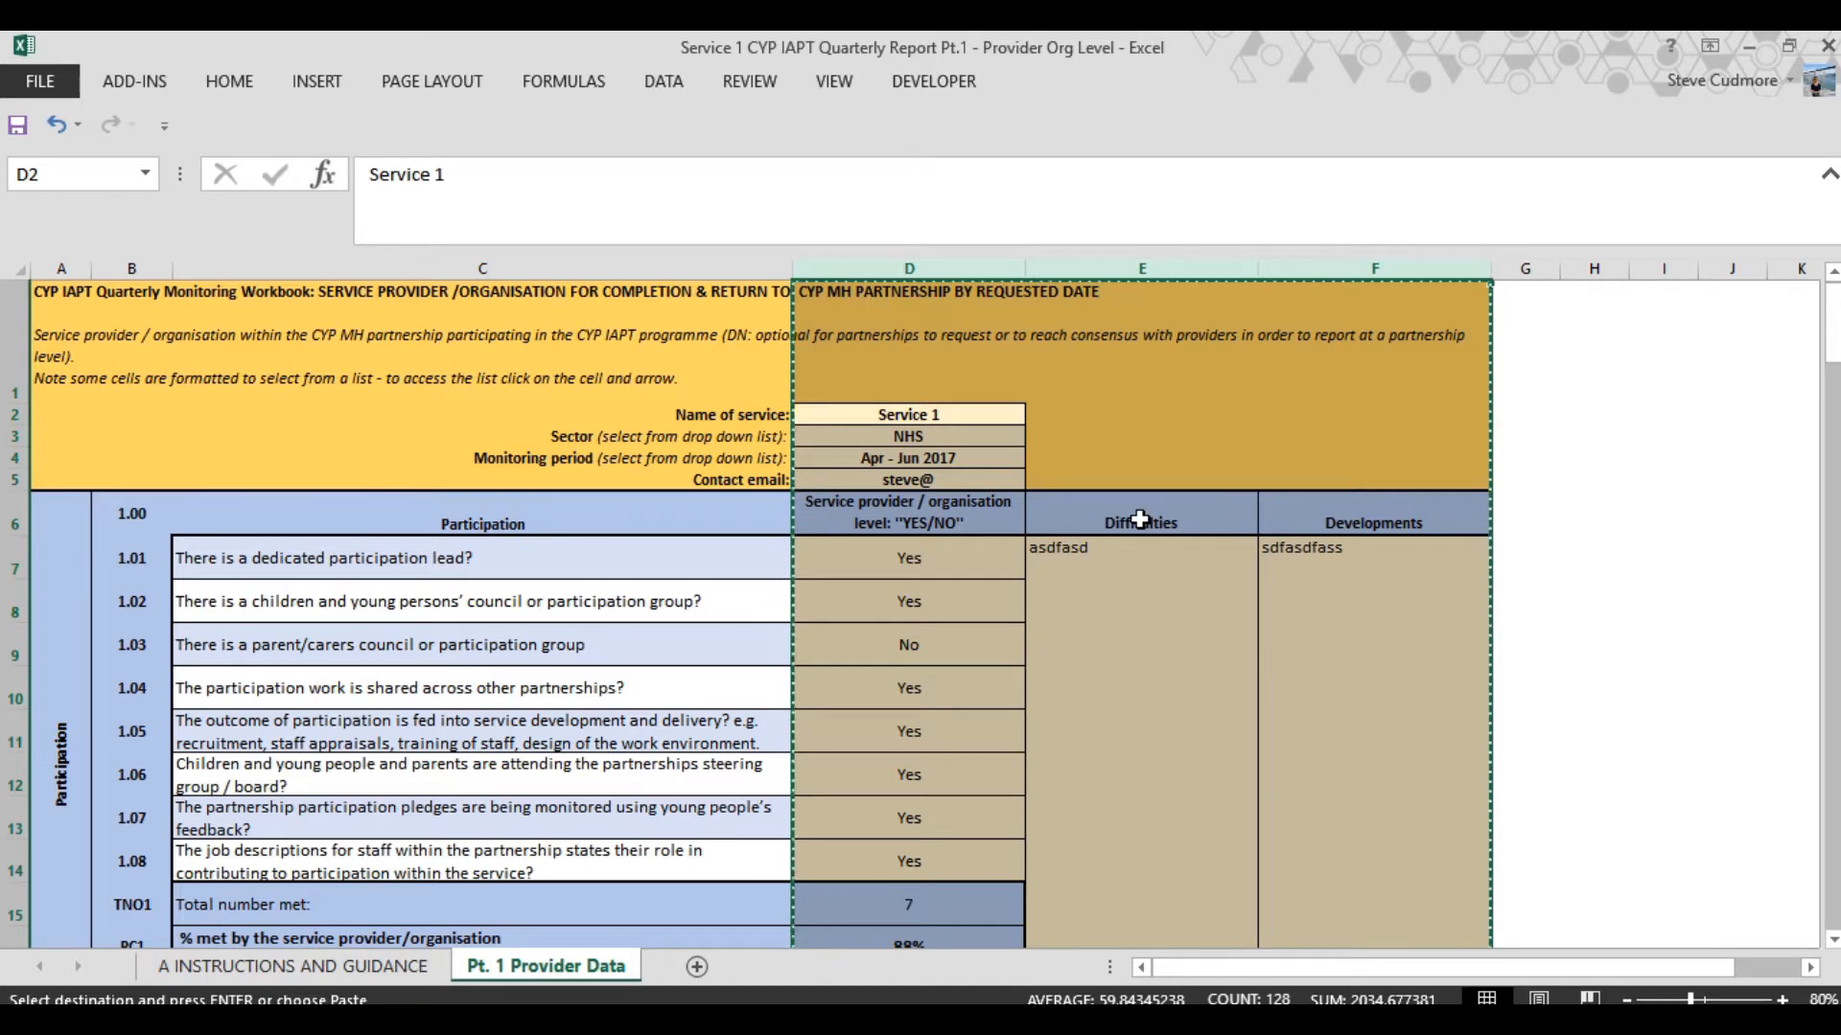
Switch to the partnership workbook and paste the copied columns as values only, starting at cell H1
key("alt+Tab")
key("alt+Tab")
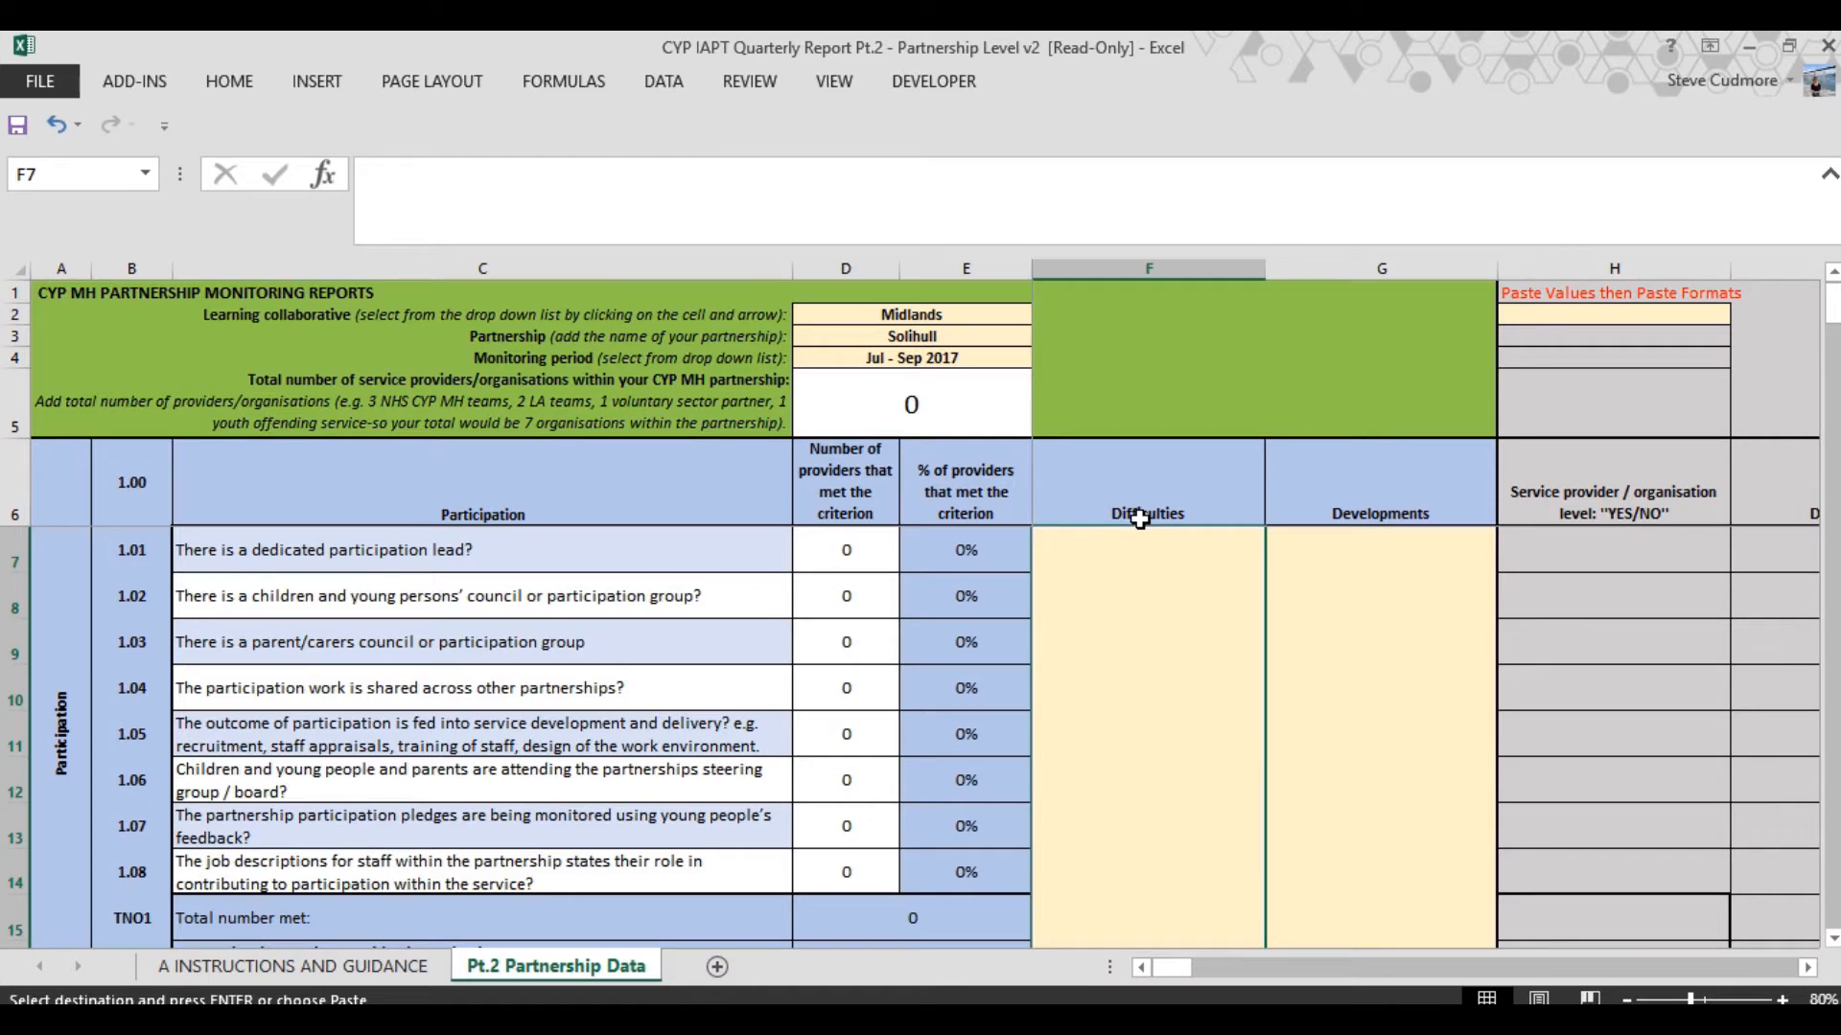
left_click(1808, 968)
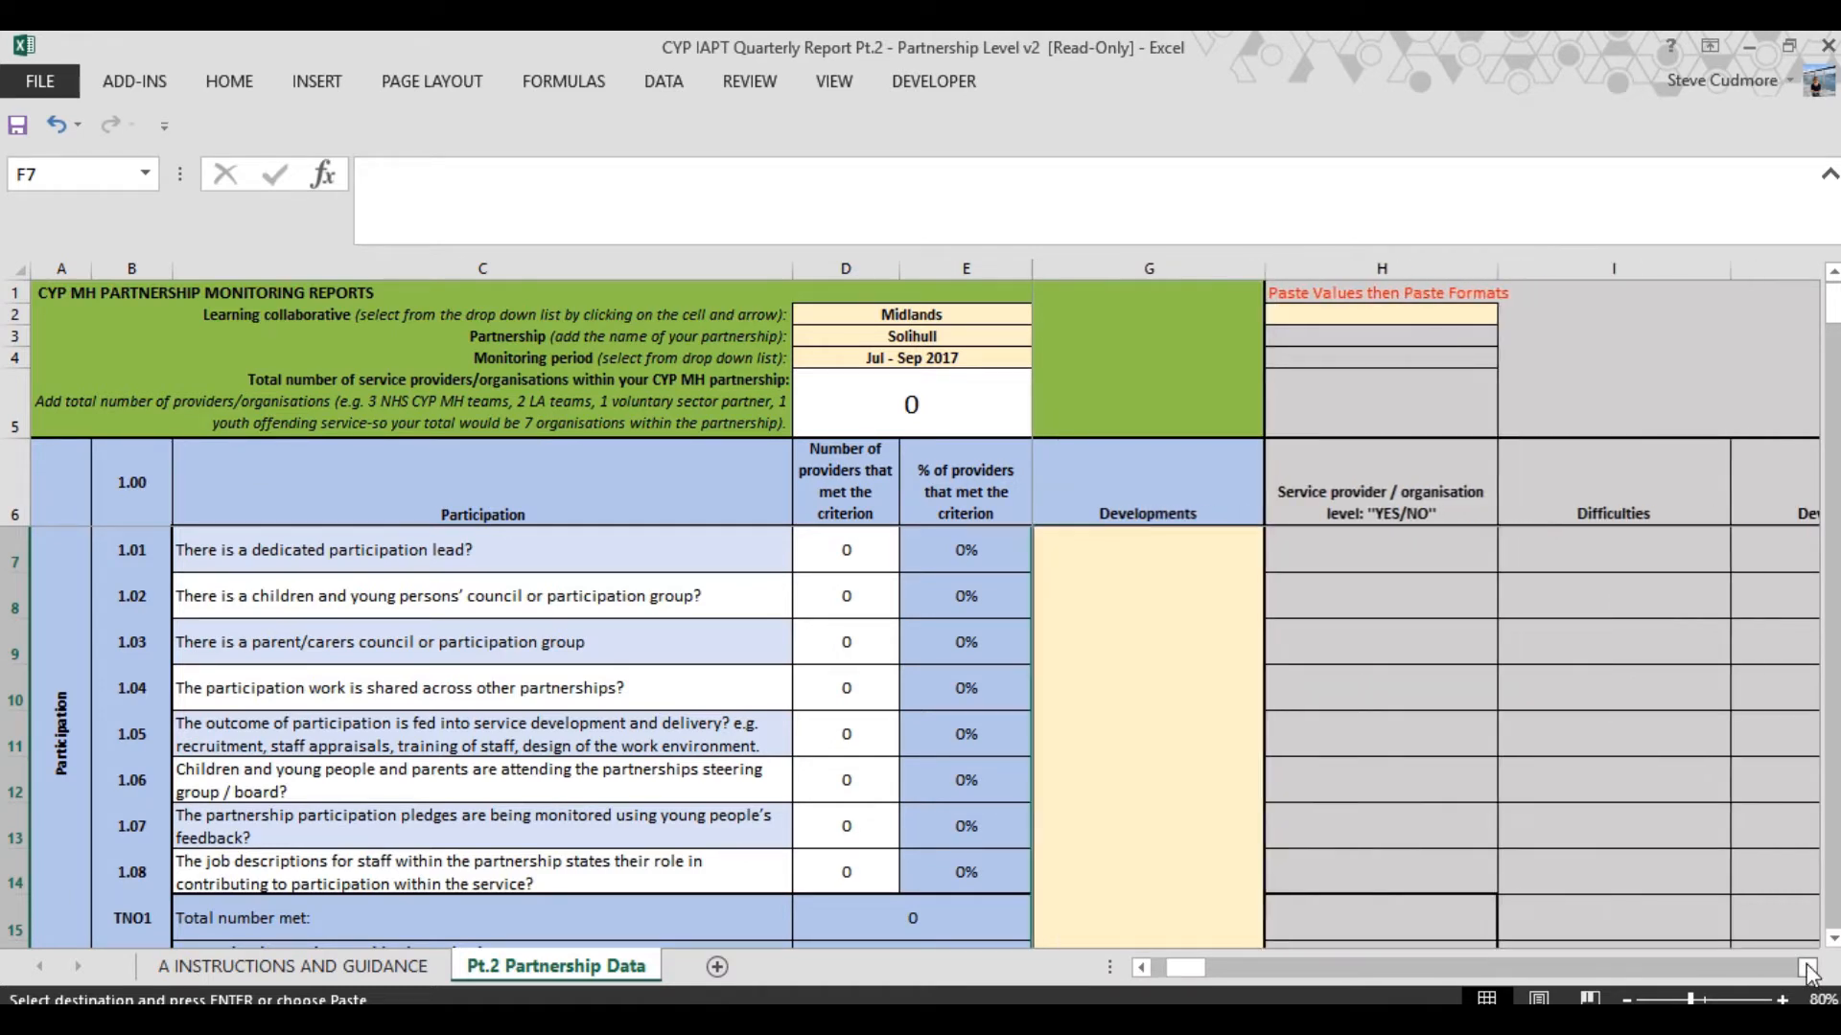
left_click(1808, 968)
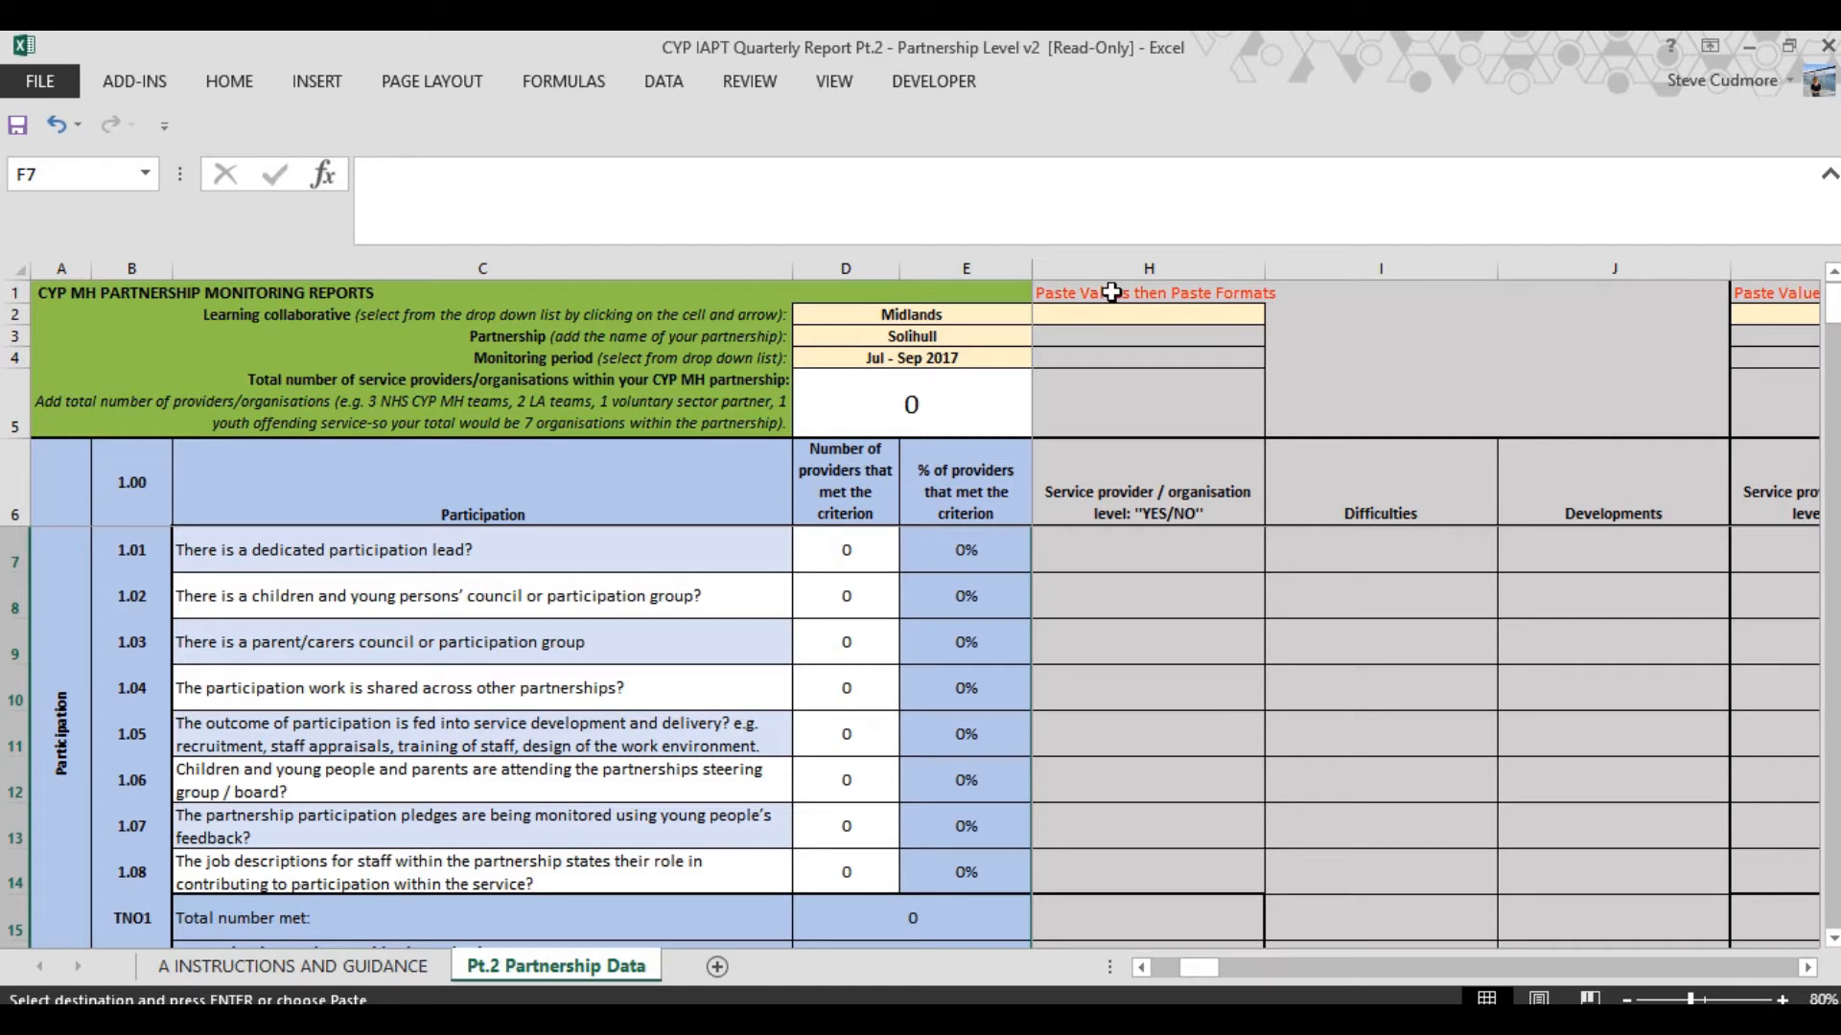
left_click(1111, 293)
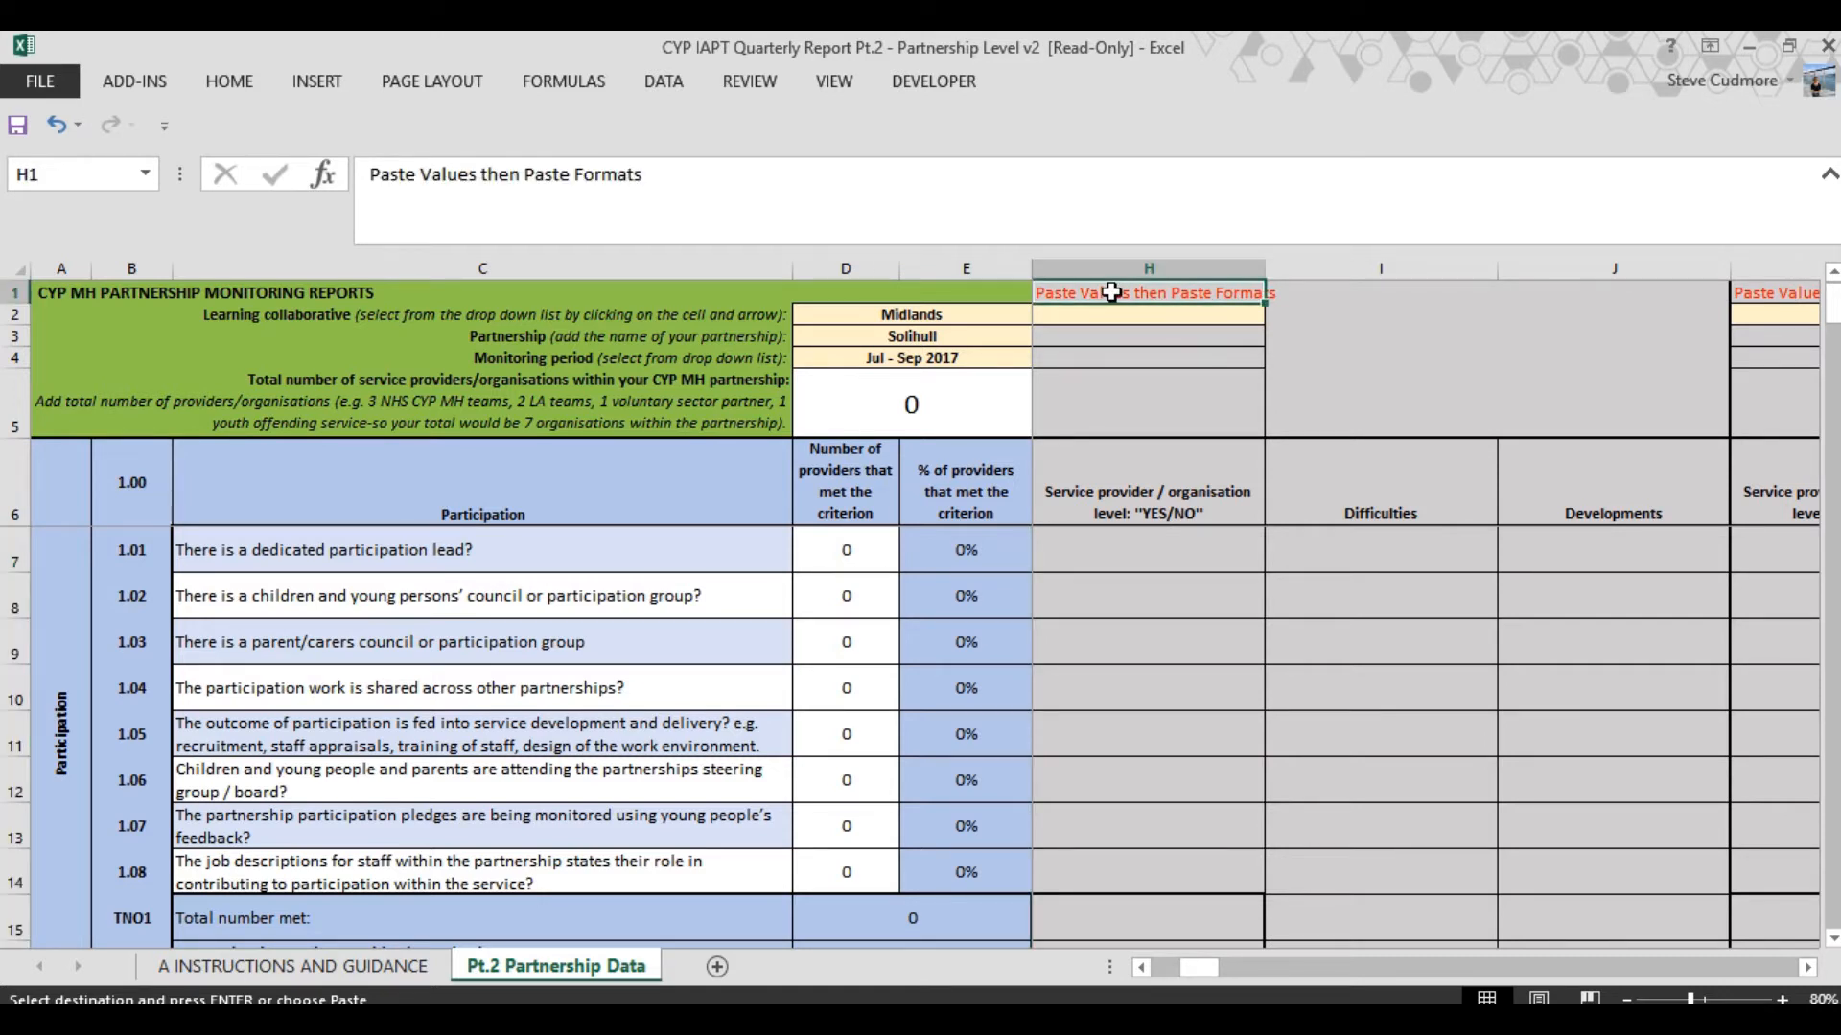
right_click(1111, 293)
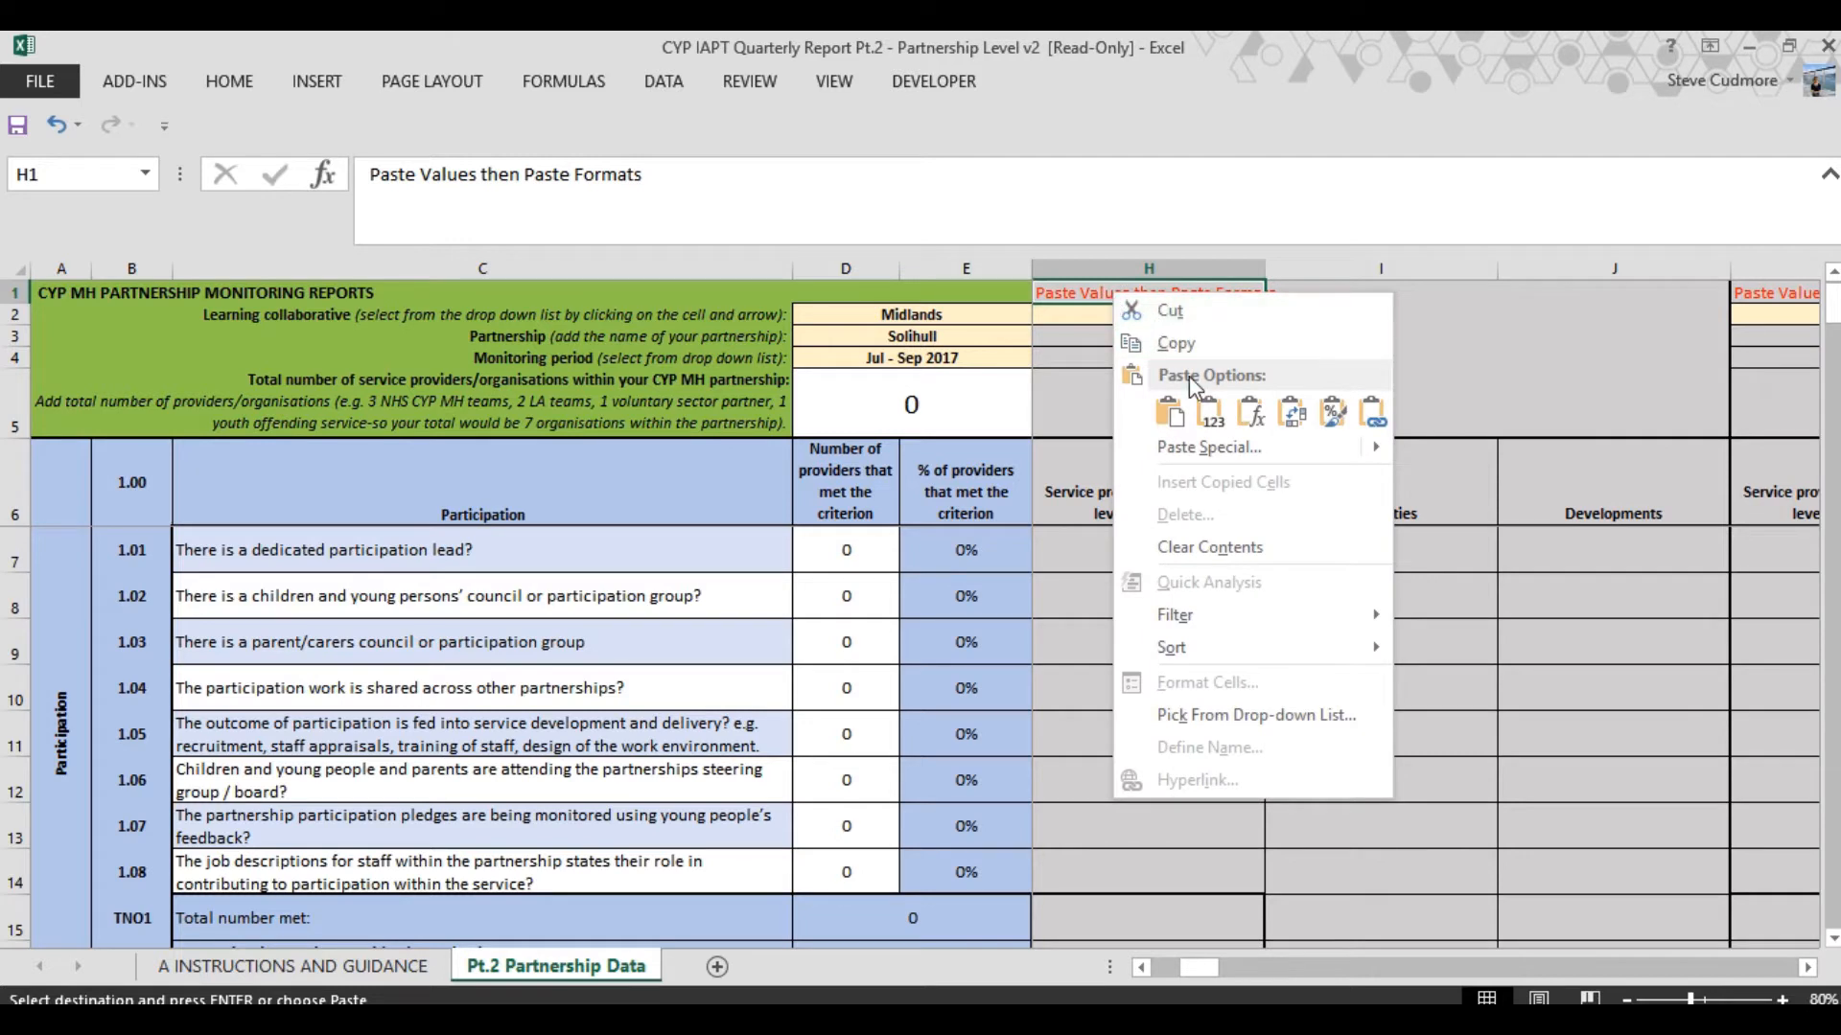
left_click(1210, 414)
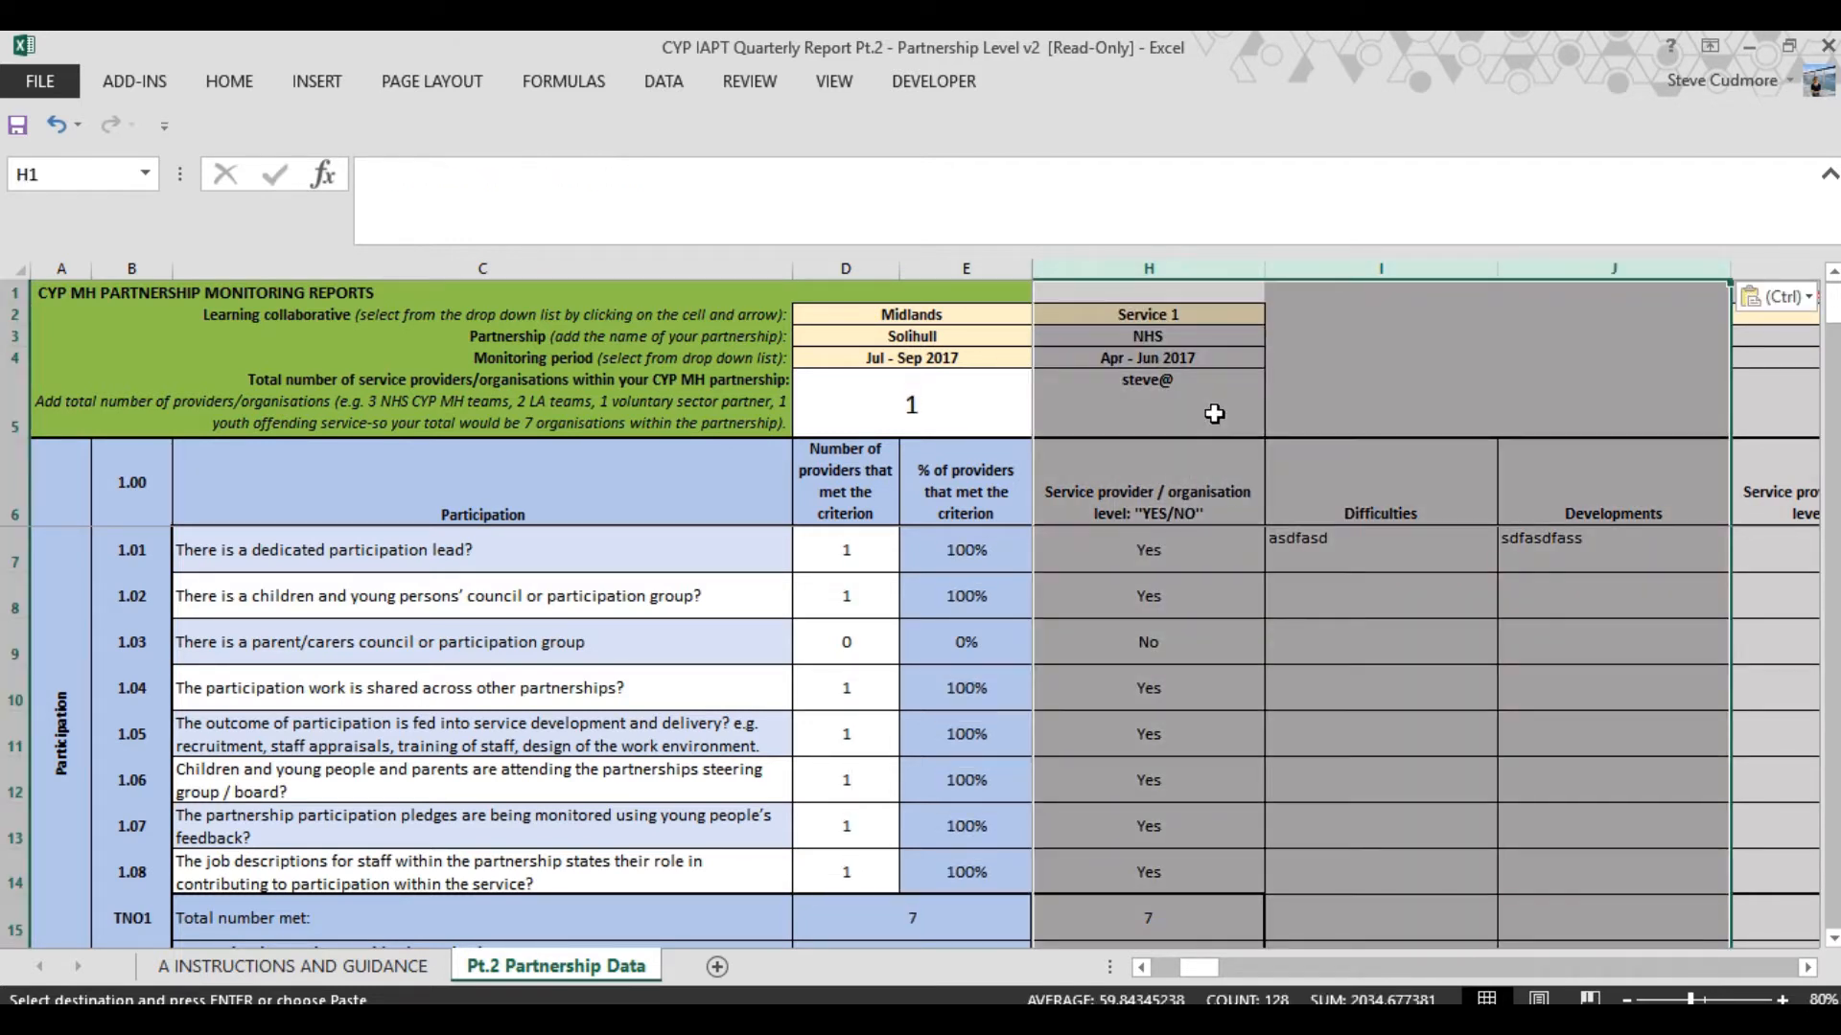
Paste the copied columns' formatting onto the same block starting at H1
right_click(1120, 291)
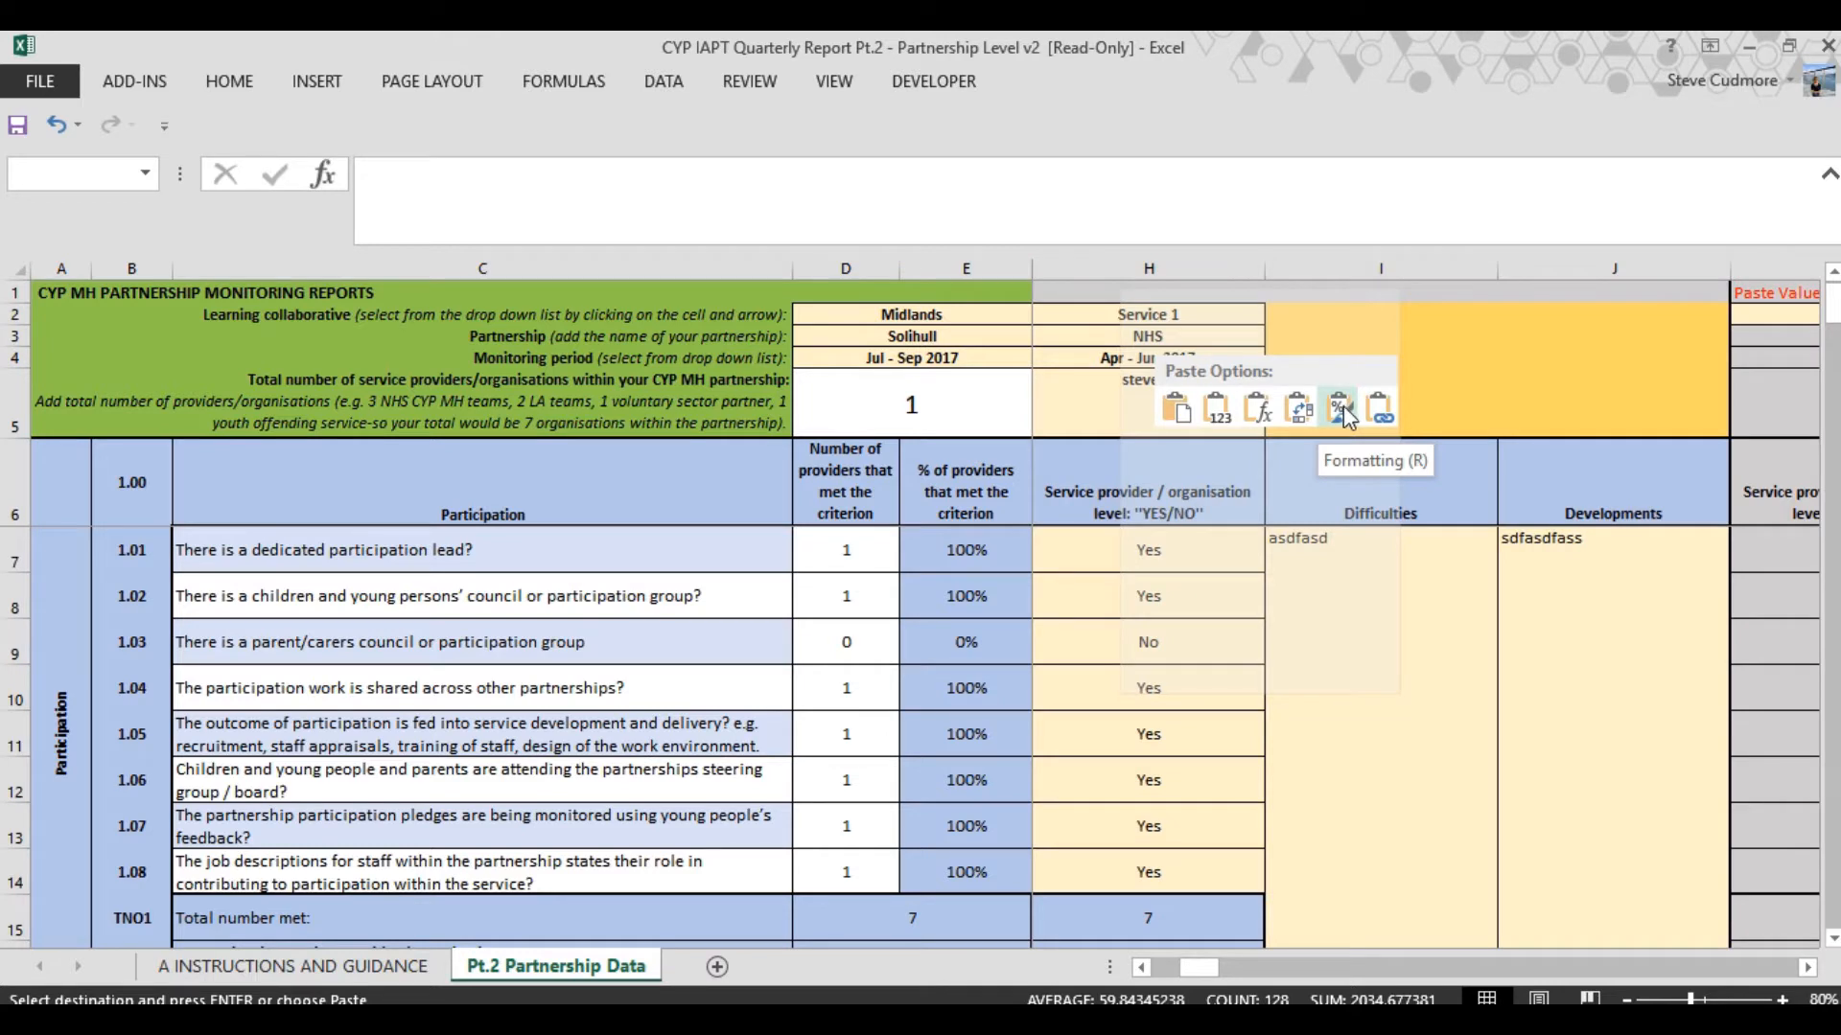
left_click(1343, 406)
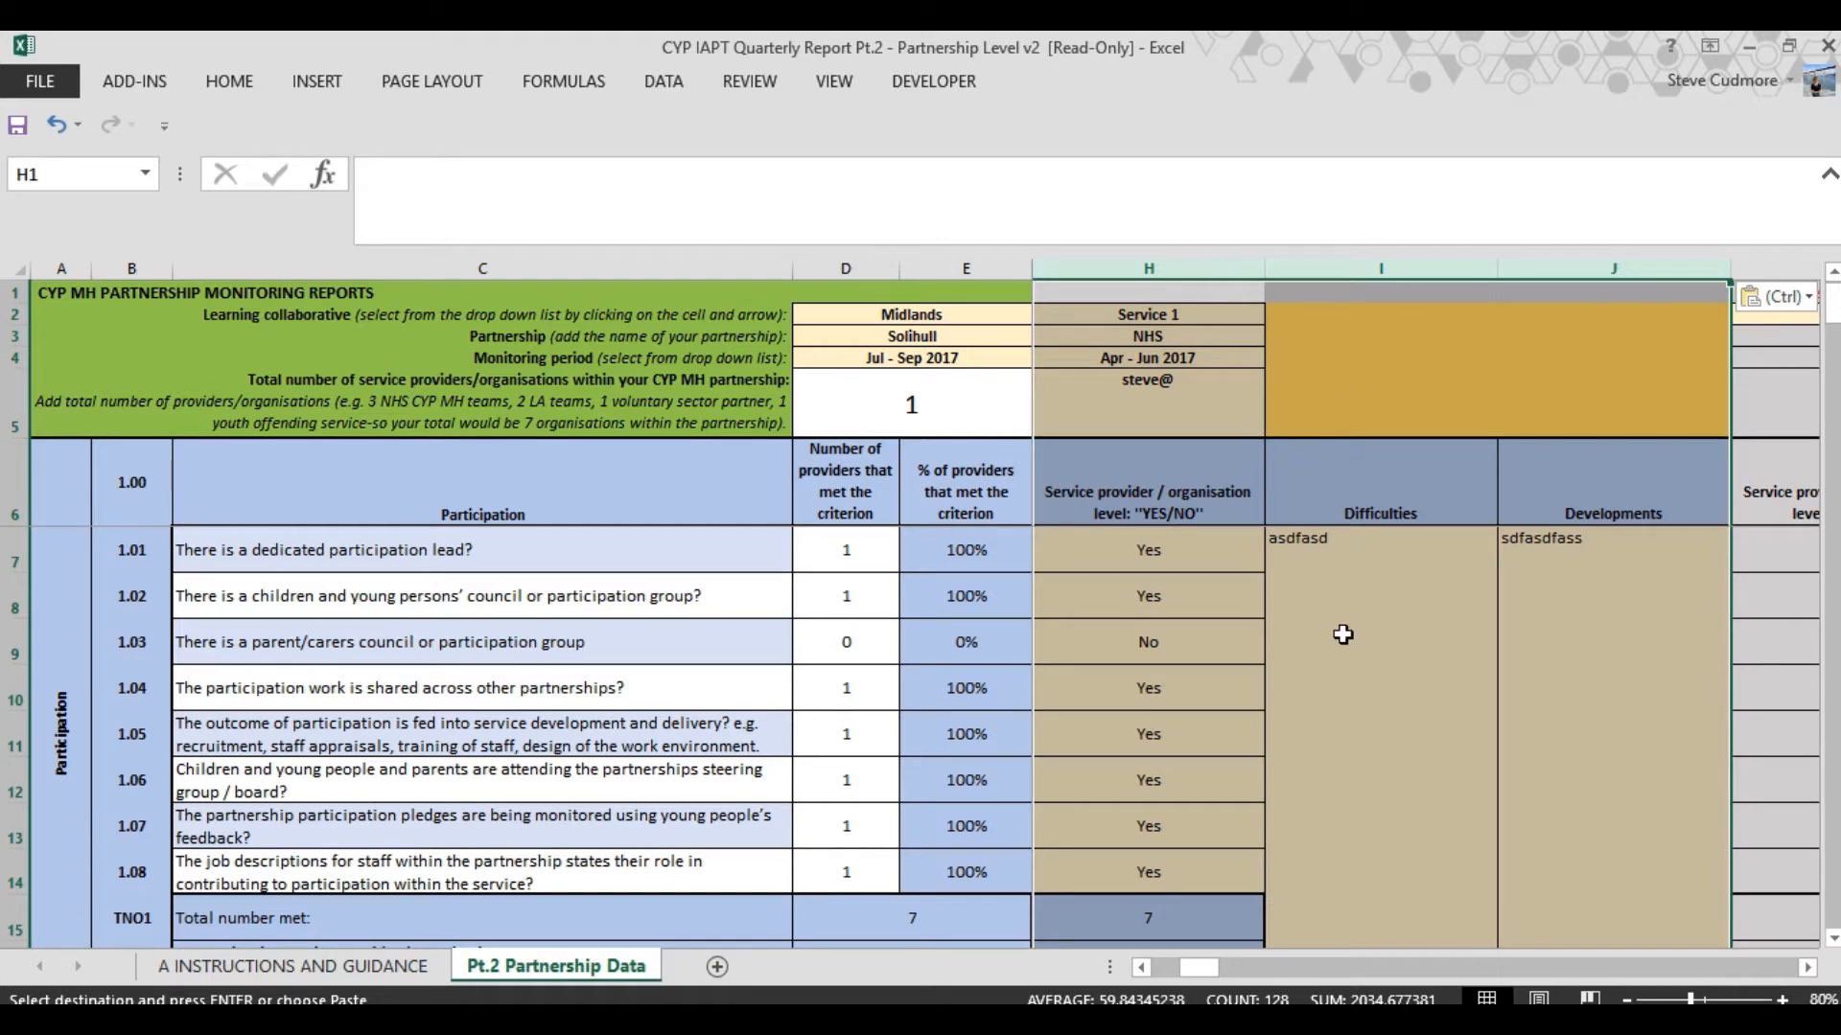
left_click(1367, 689)
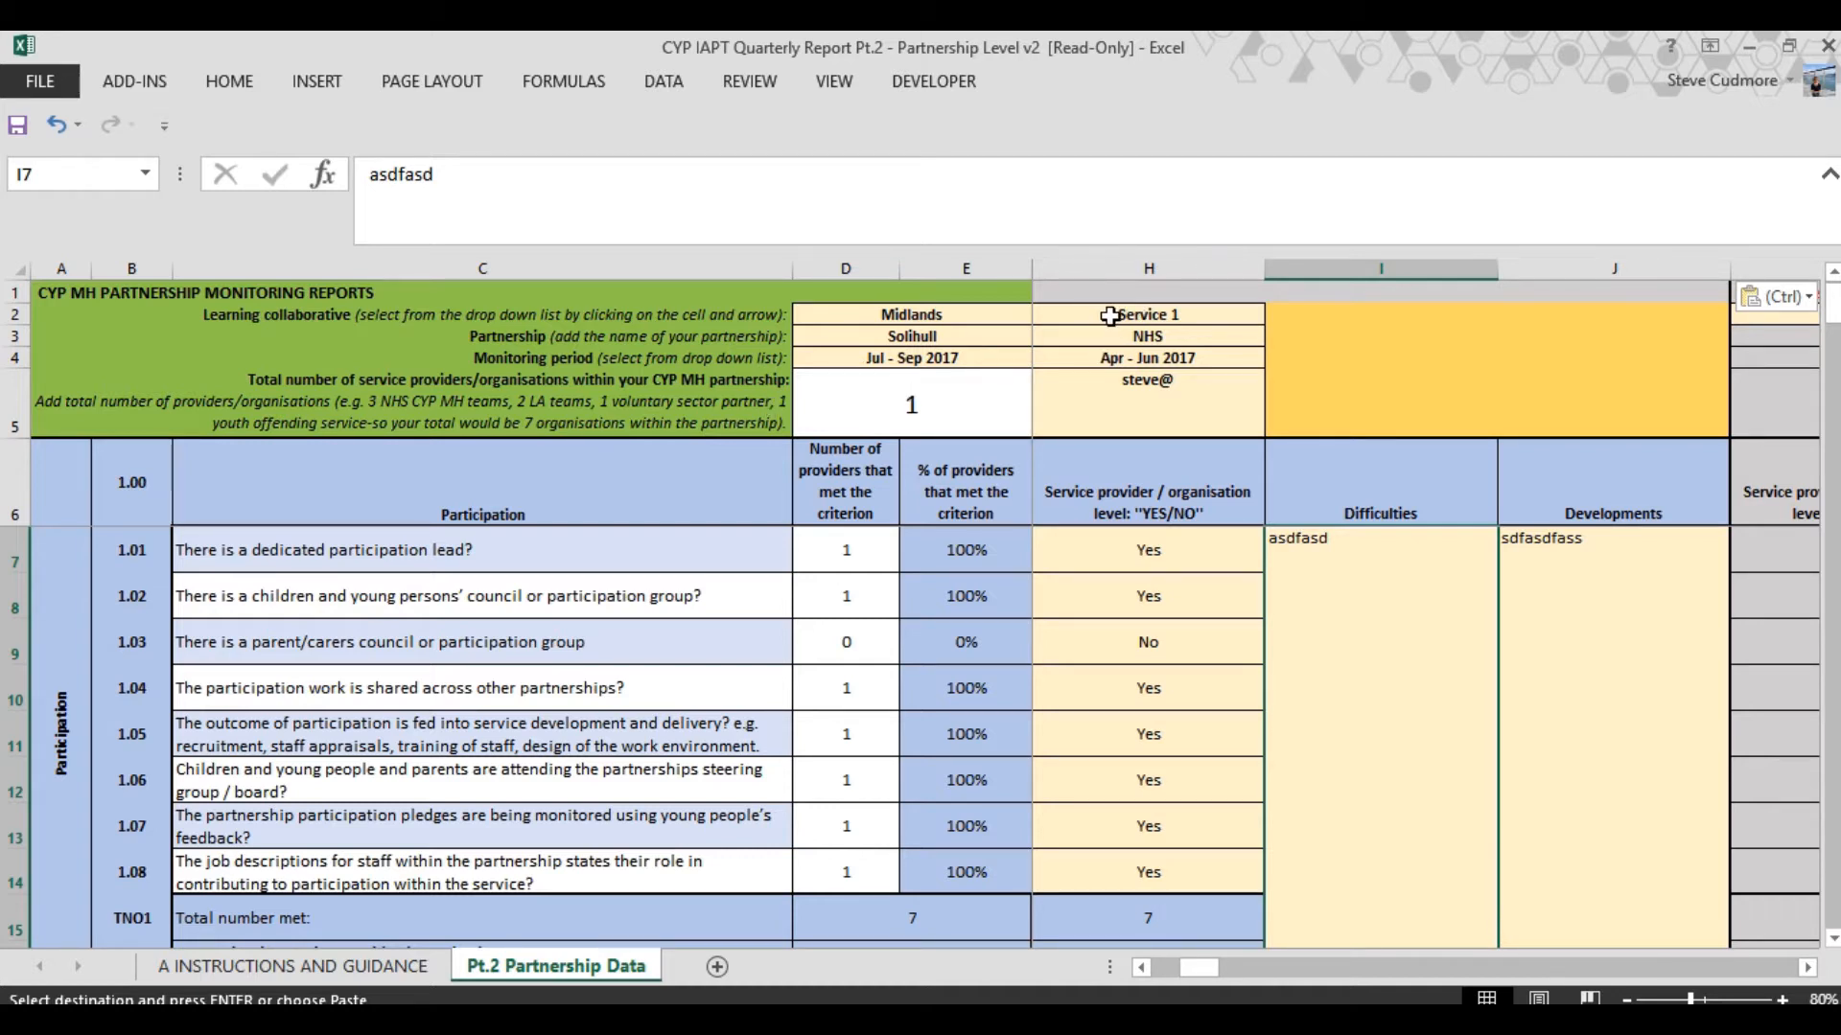
Minimise the partnership workbook and close the Service 1 report without keeping the copied data on the clipboard
left_click(1749, 46)
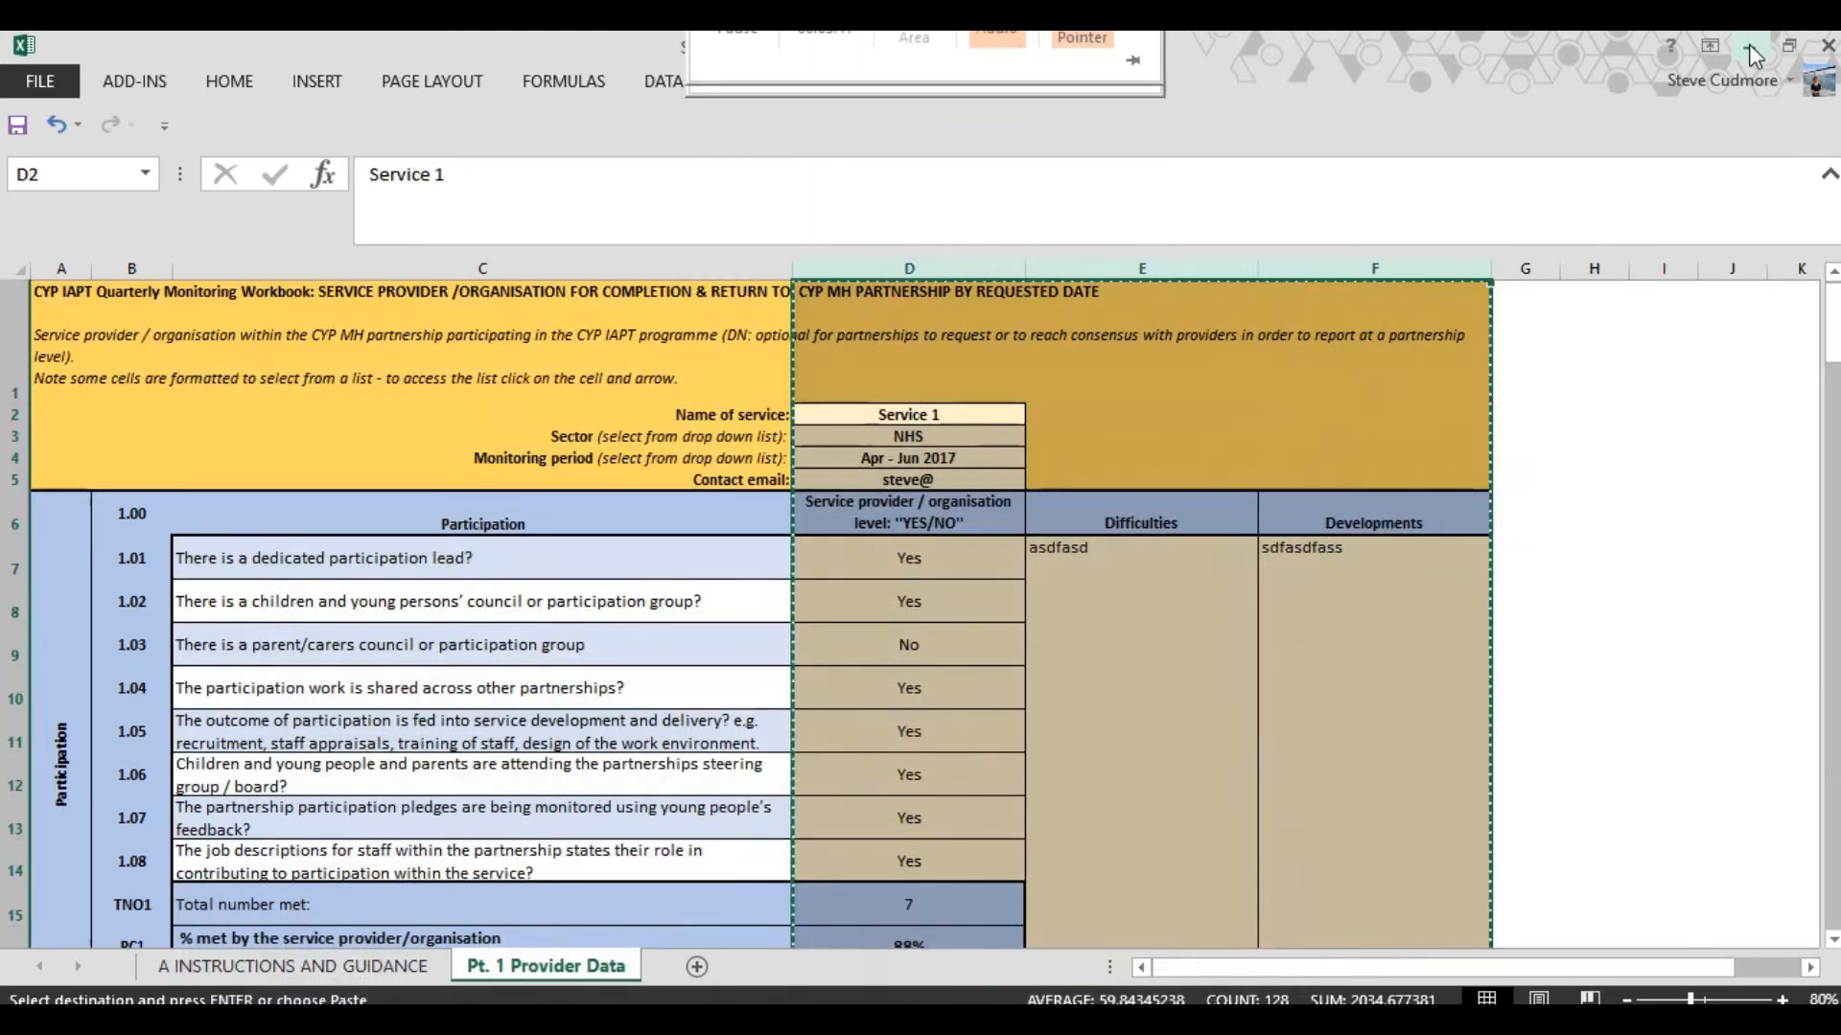
left_click(1827, 46)
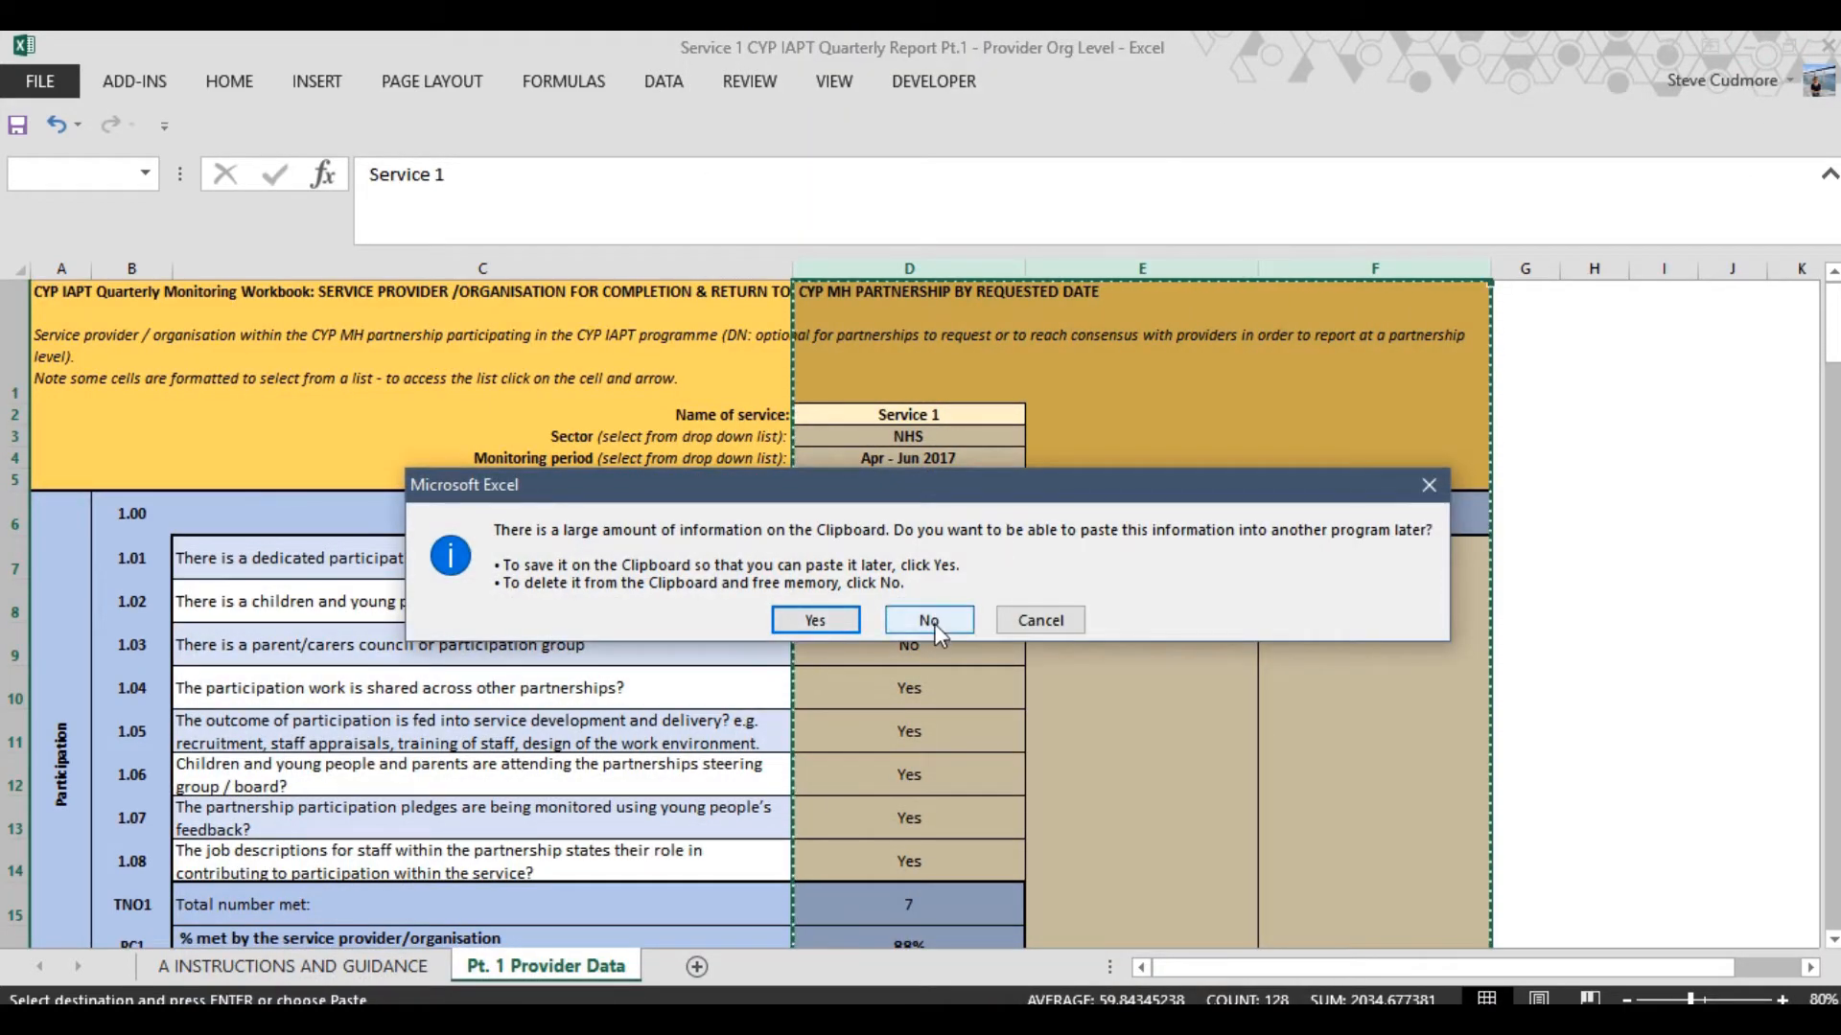
left_click(934, 619)
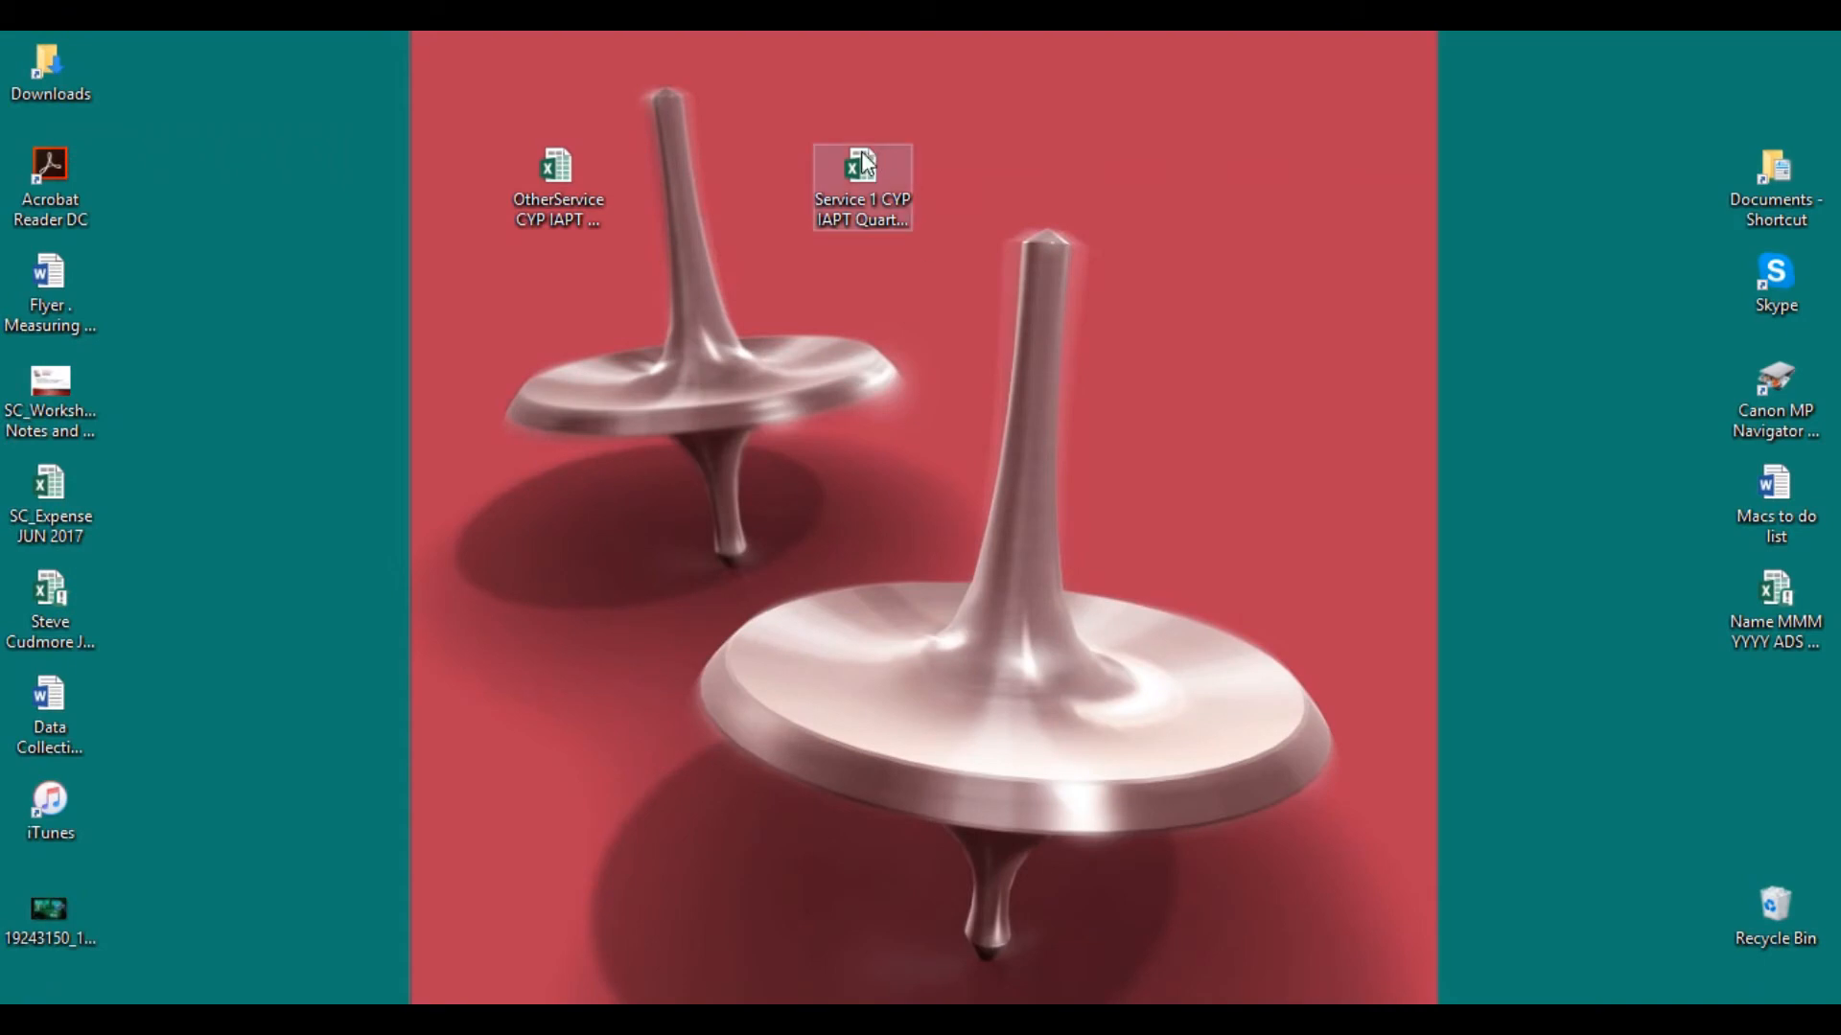
Open the OtherService CYP IAPT quarterly report from the desktop and copy columns D to F of its provider data sheet
double_click(555, 165)
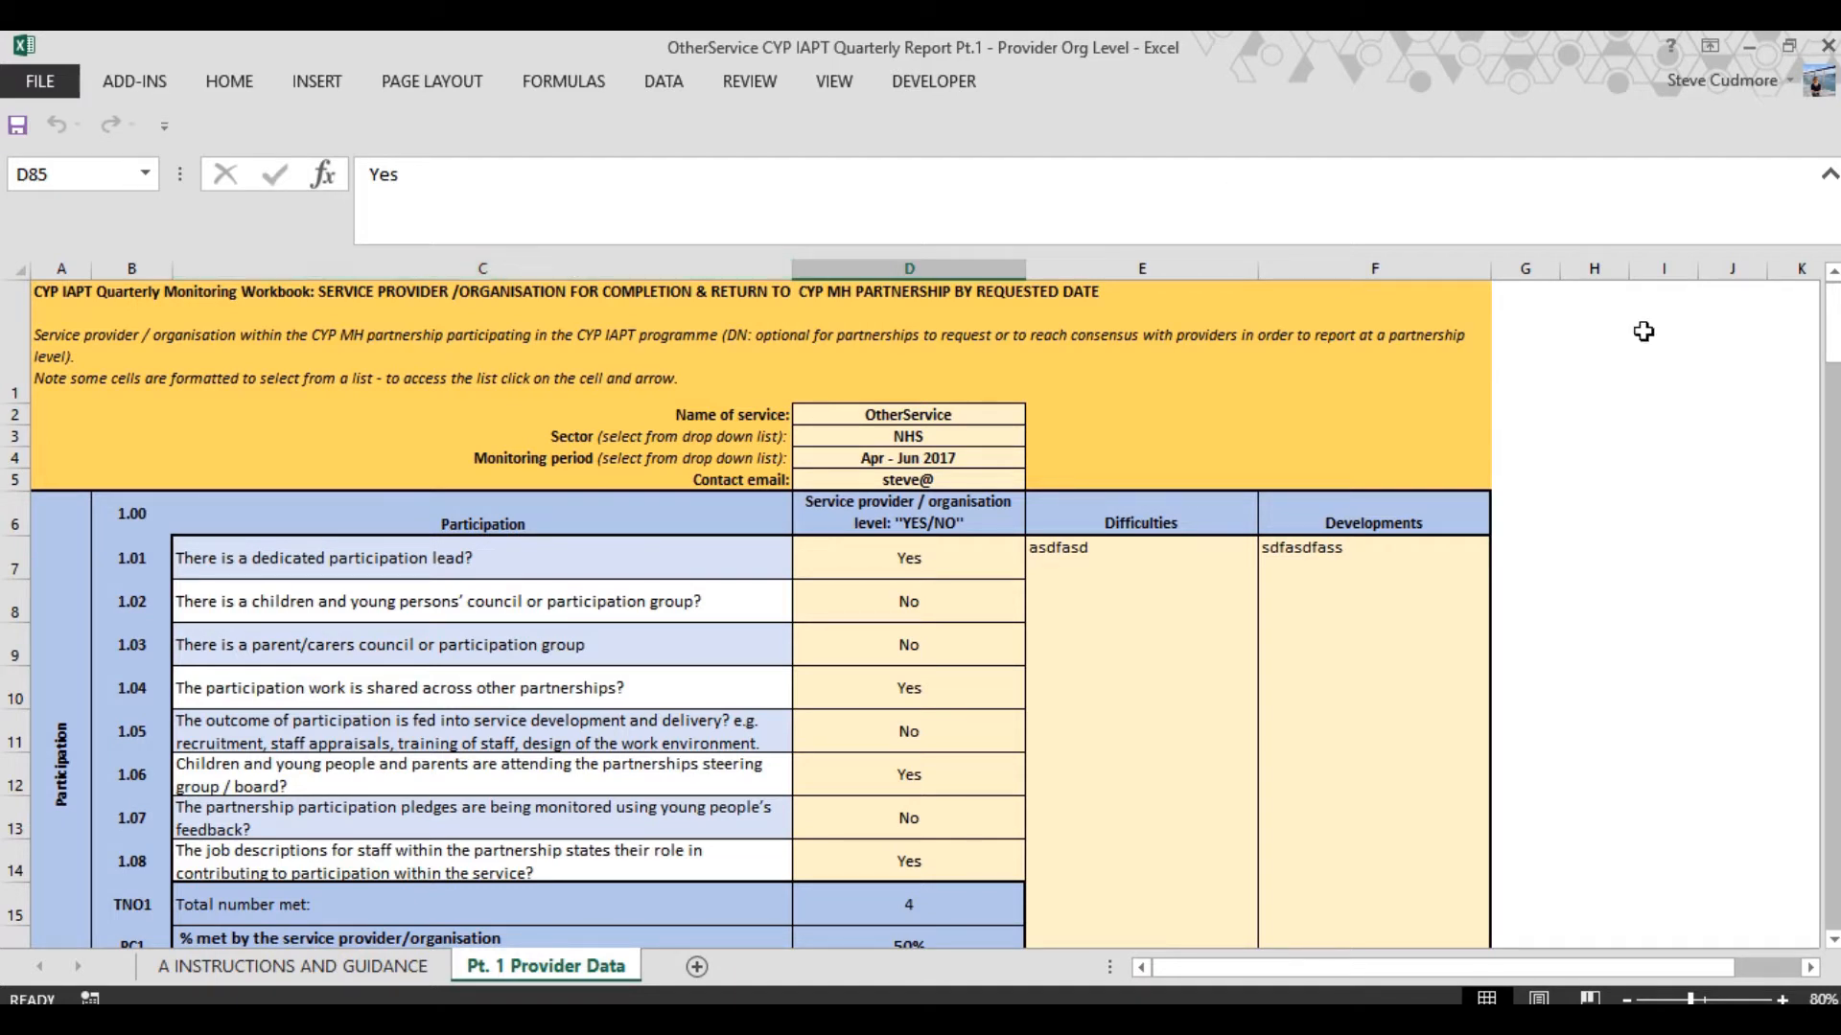
left_click_drag(1420, 266, 916, 273)
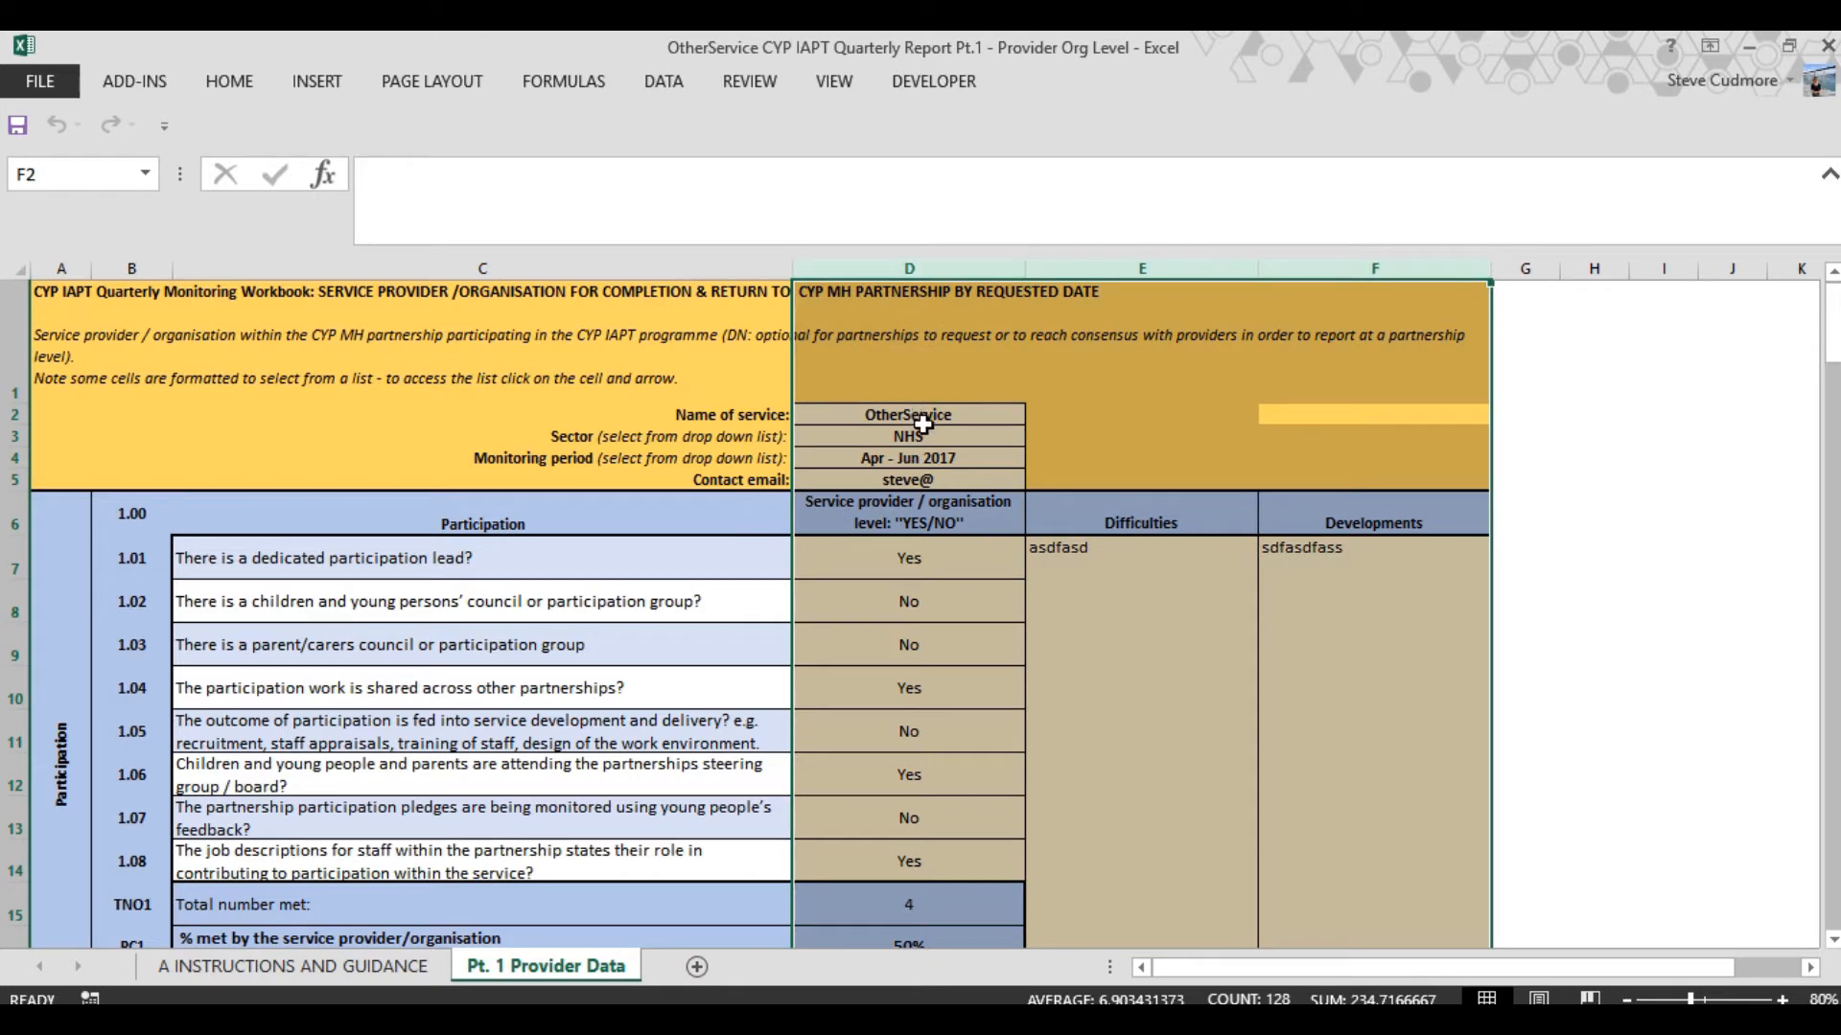
right_click(968, 383)
left_click(1310, 270)
left_click(1313, 273)
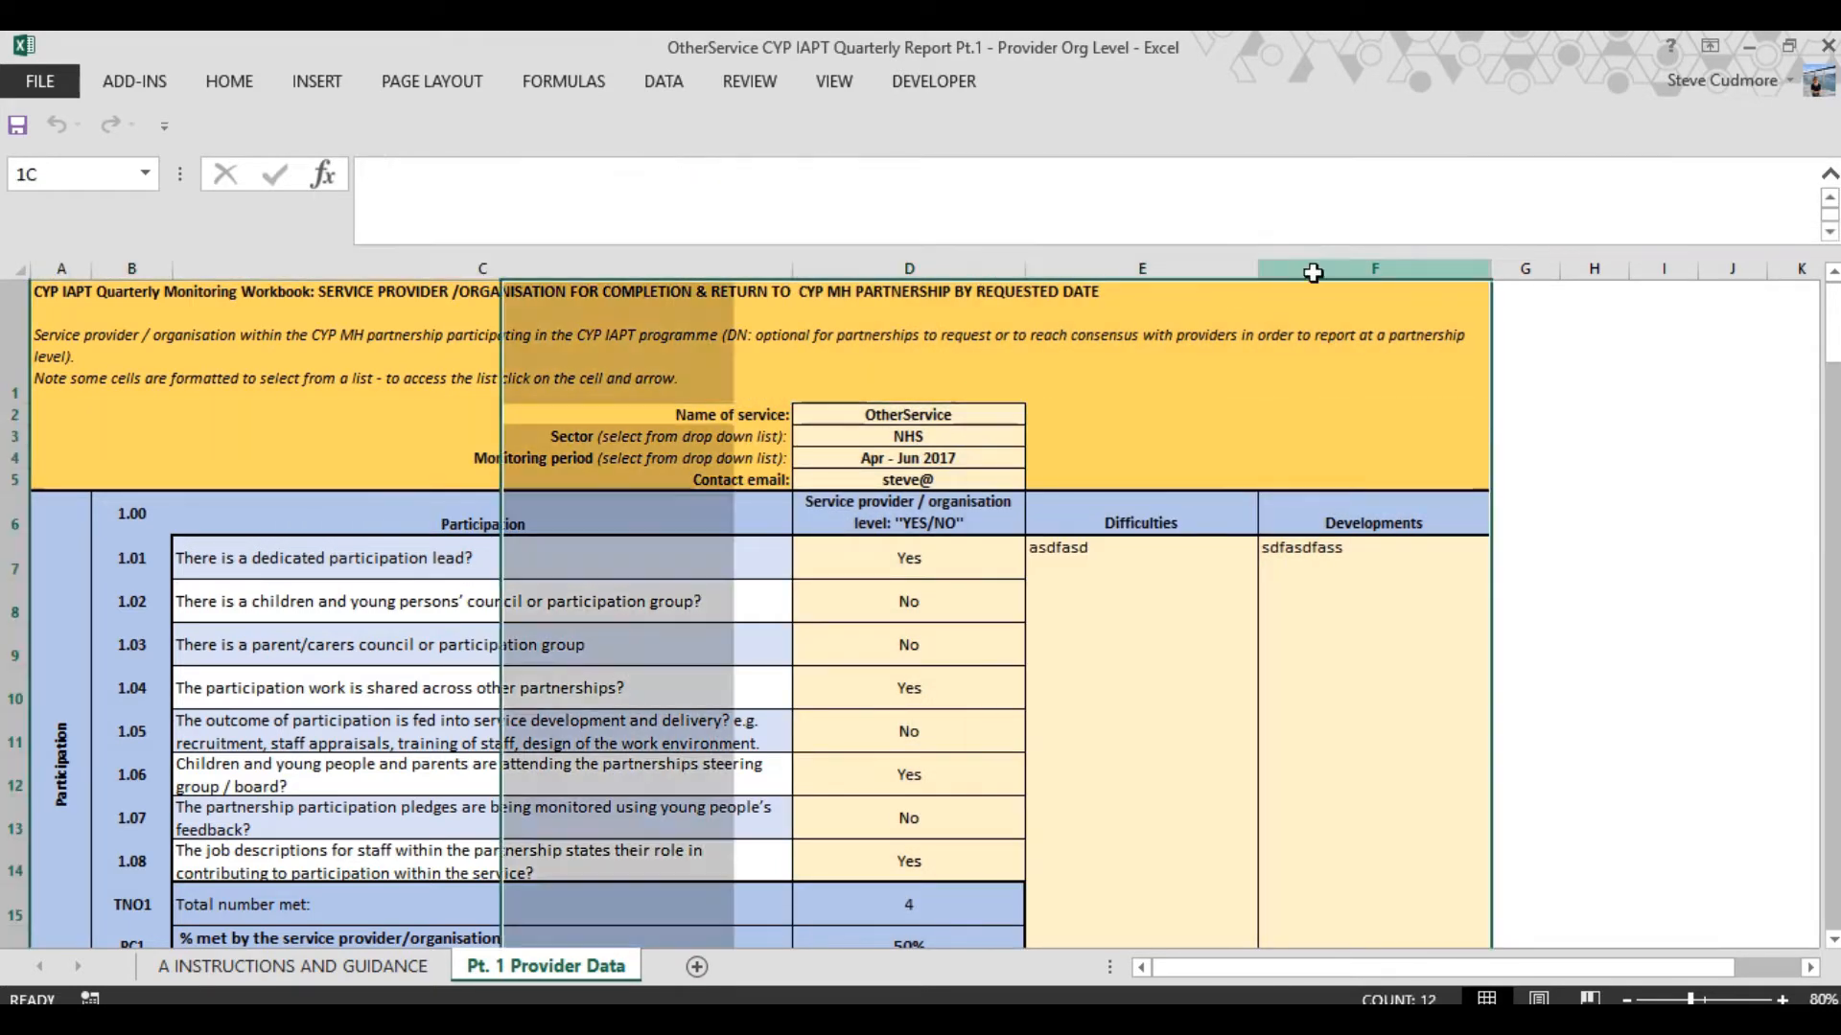
left_click_drag(1313, 272, 909, 264)
right_click(910, 271)
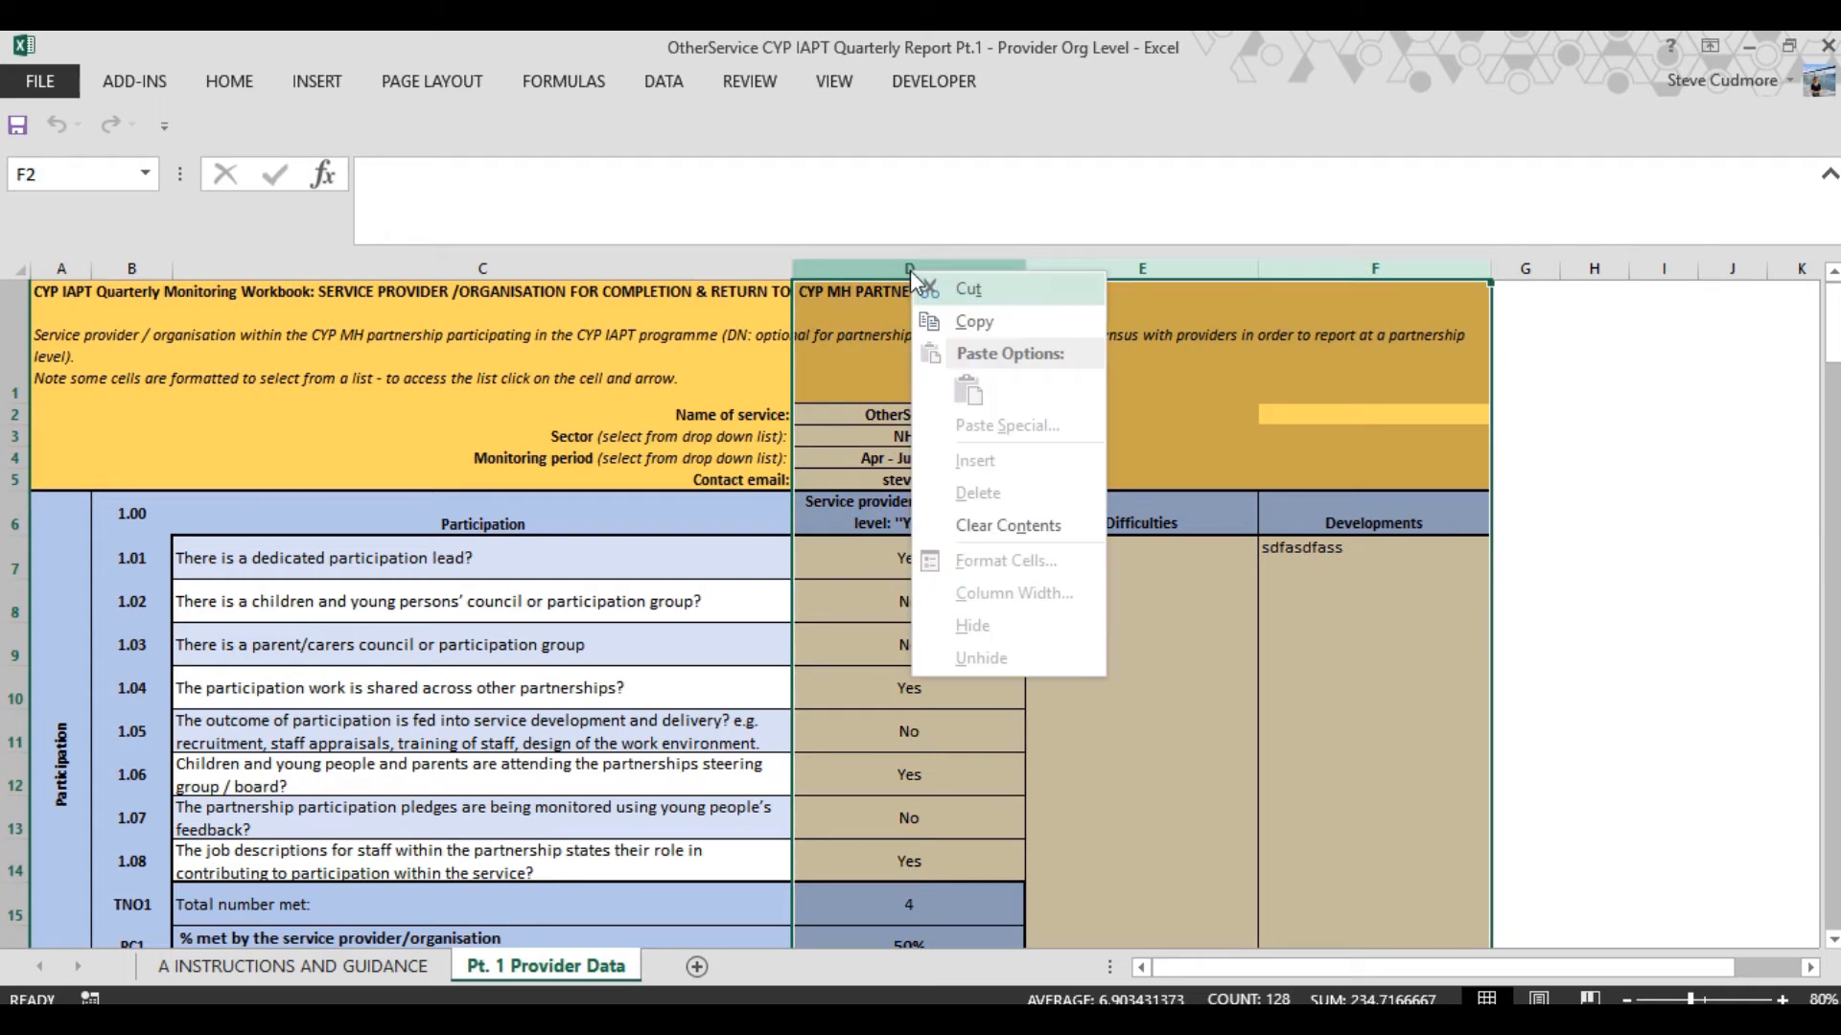
left_click(969, 320)
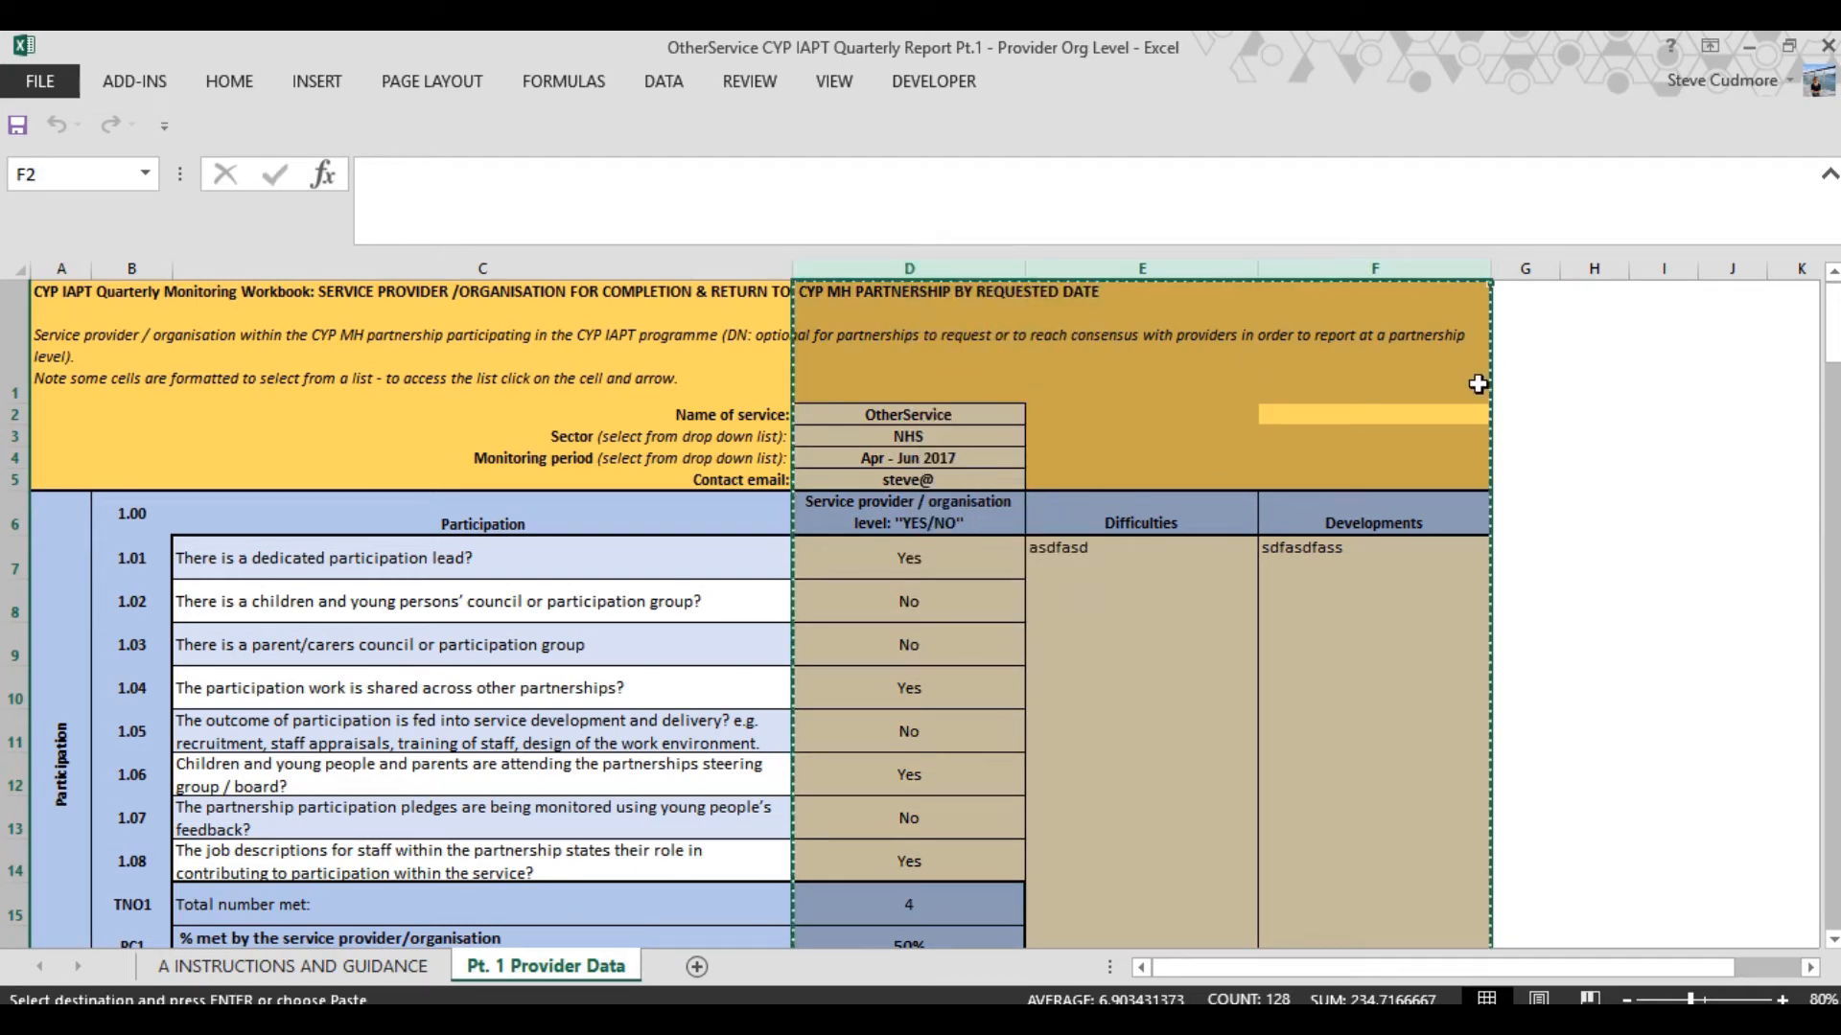
Switch to the partnership workbook and paste the copied columns at cell K1, first as values only and then the formatting
left_click(1750, 47)
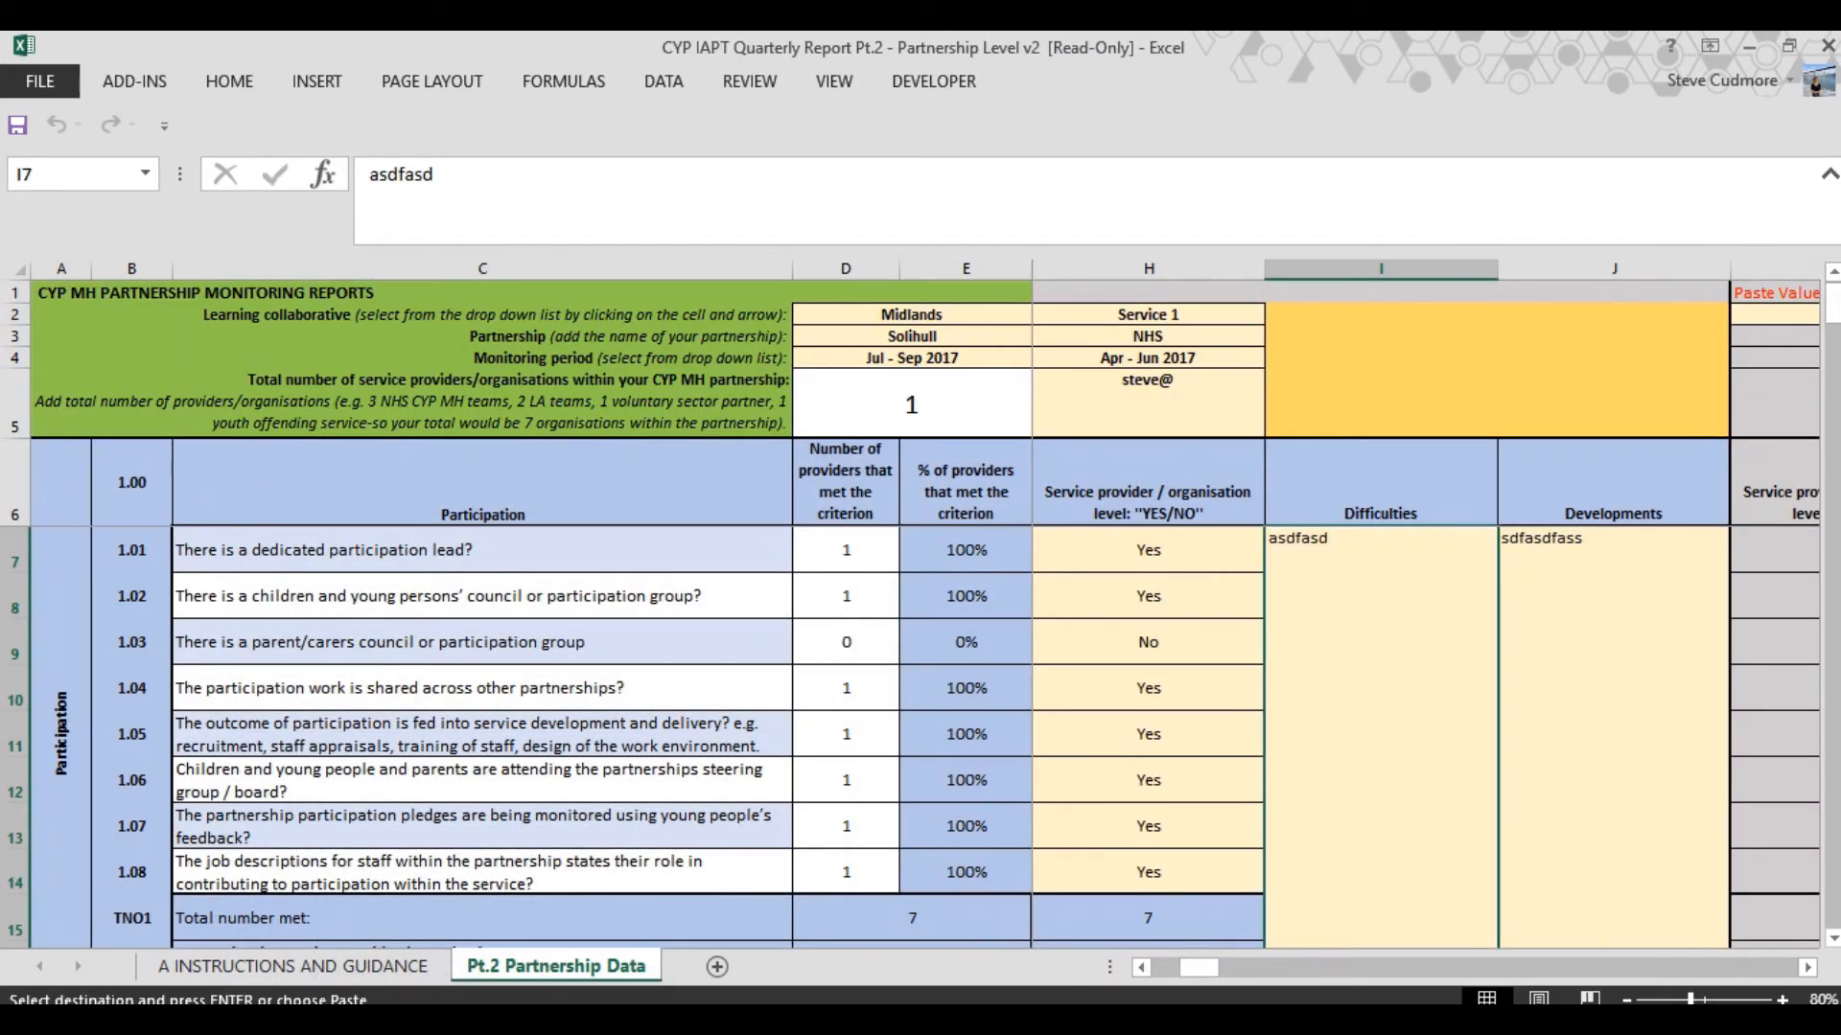
left_click(1808, 968)
left_click(1808, 968)
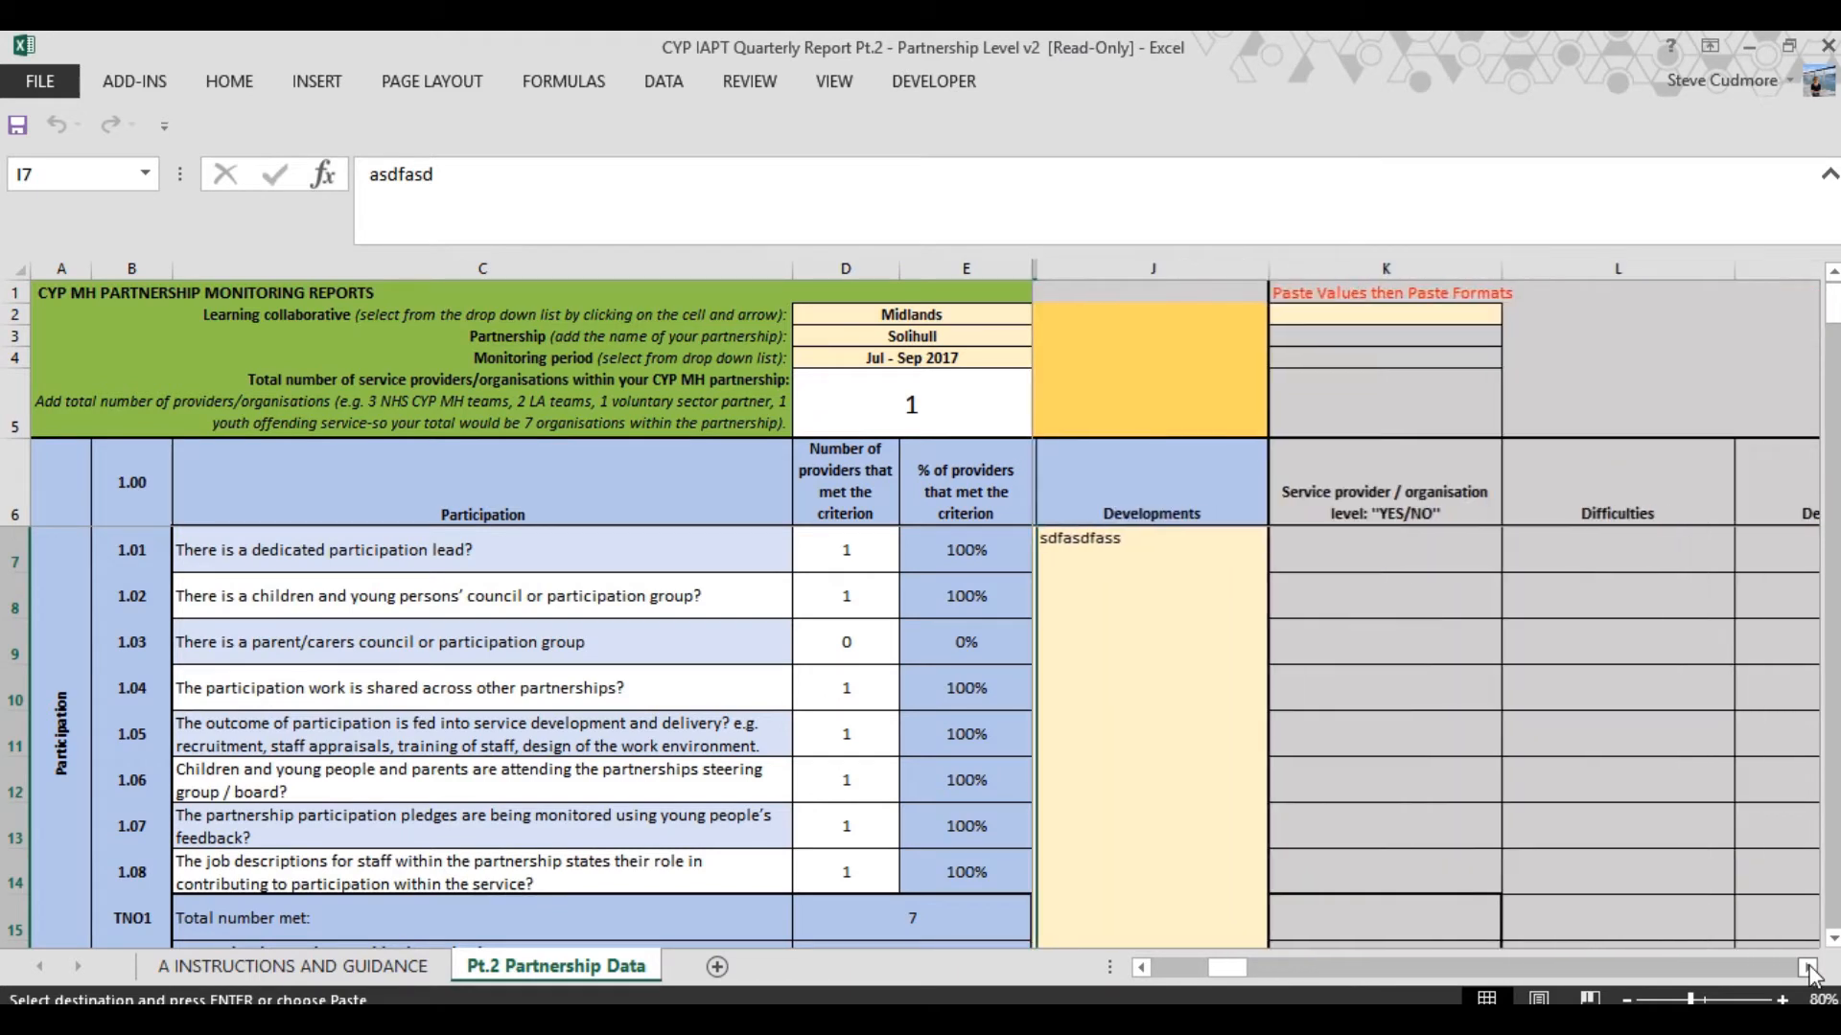
left_click(1808, 969)
left_click(1807, 968)
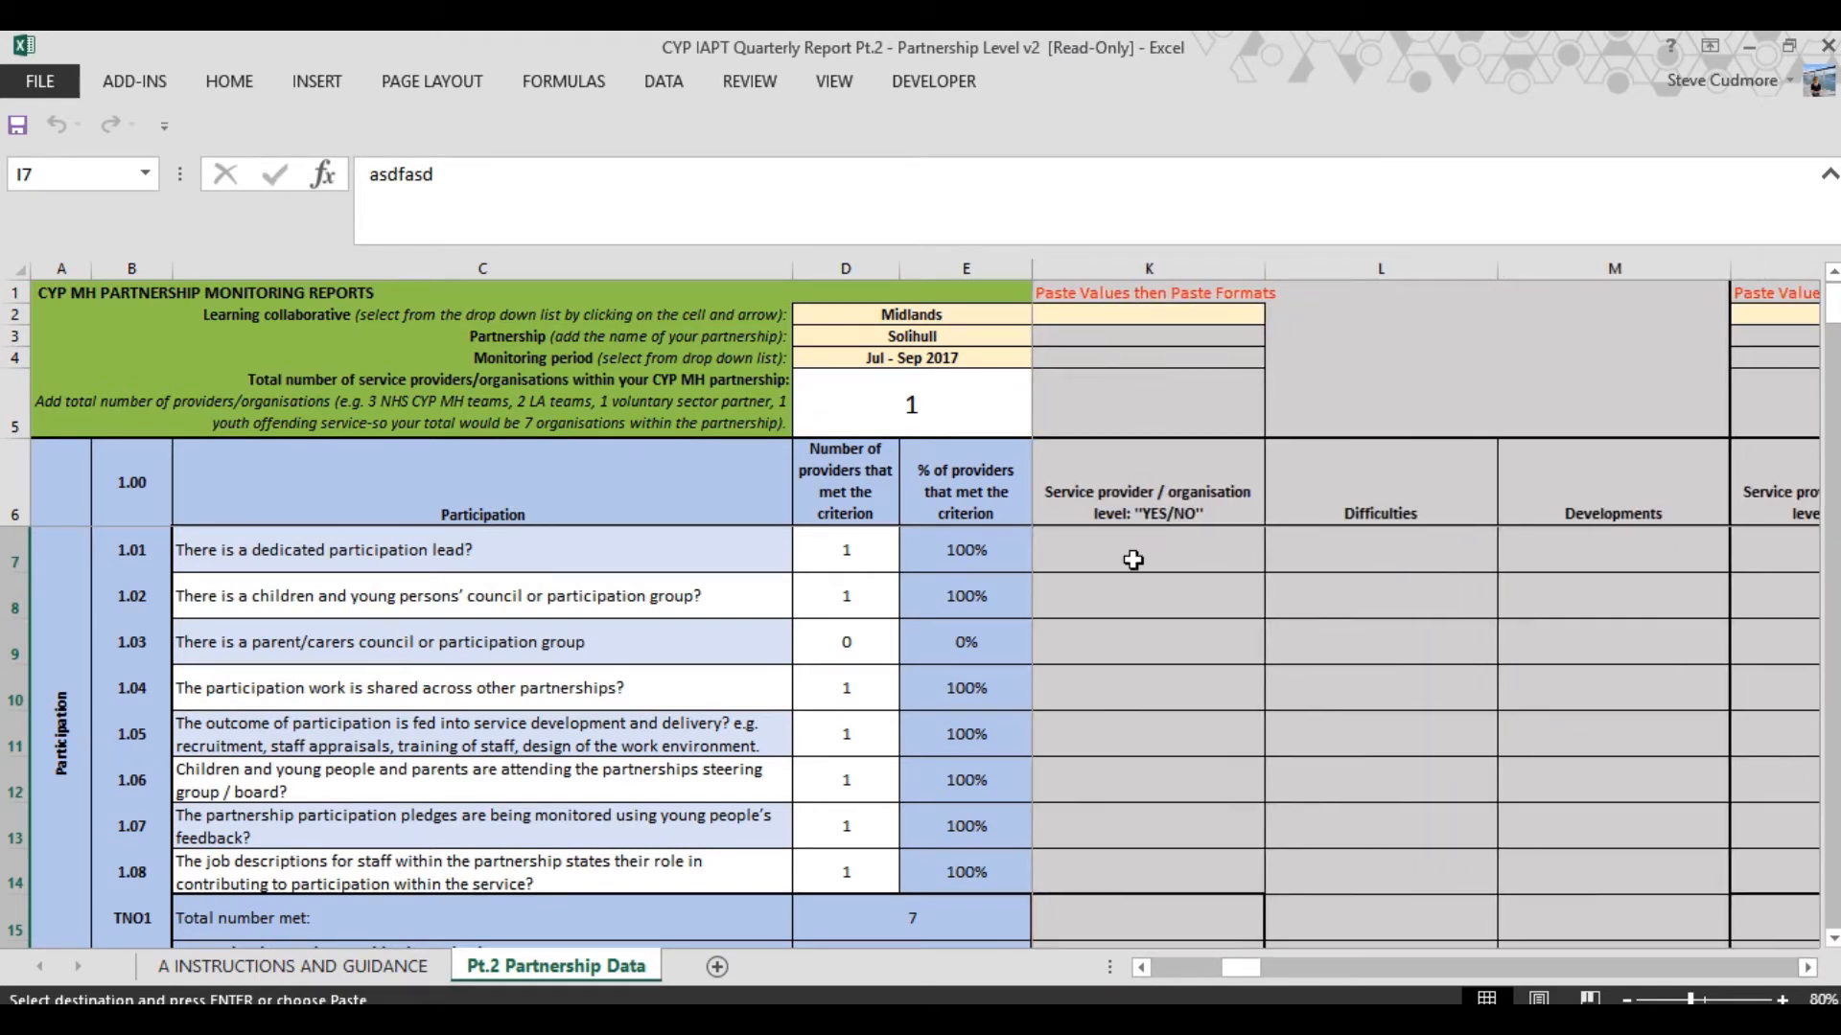
left_click(1109, 296)
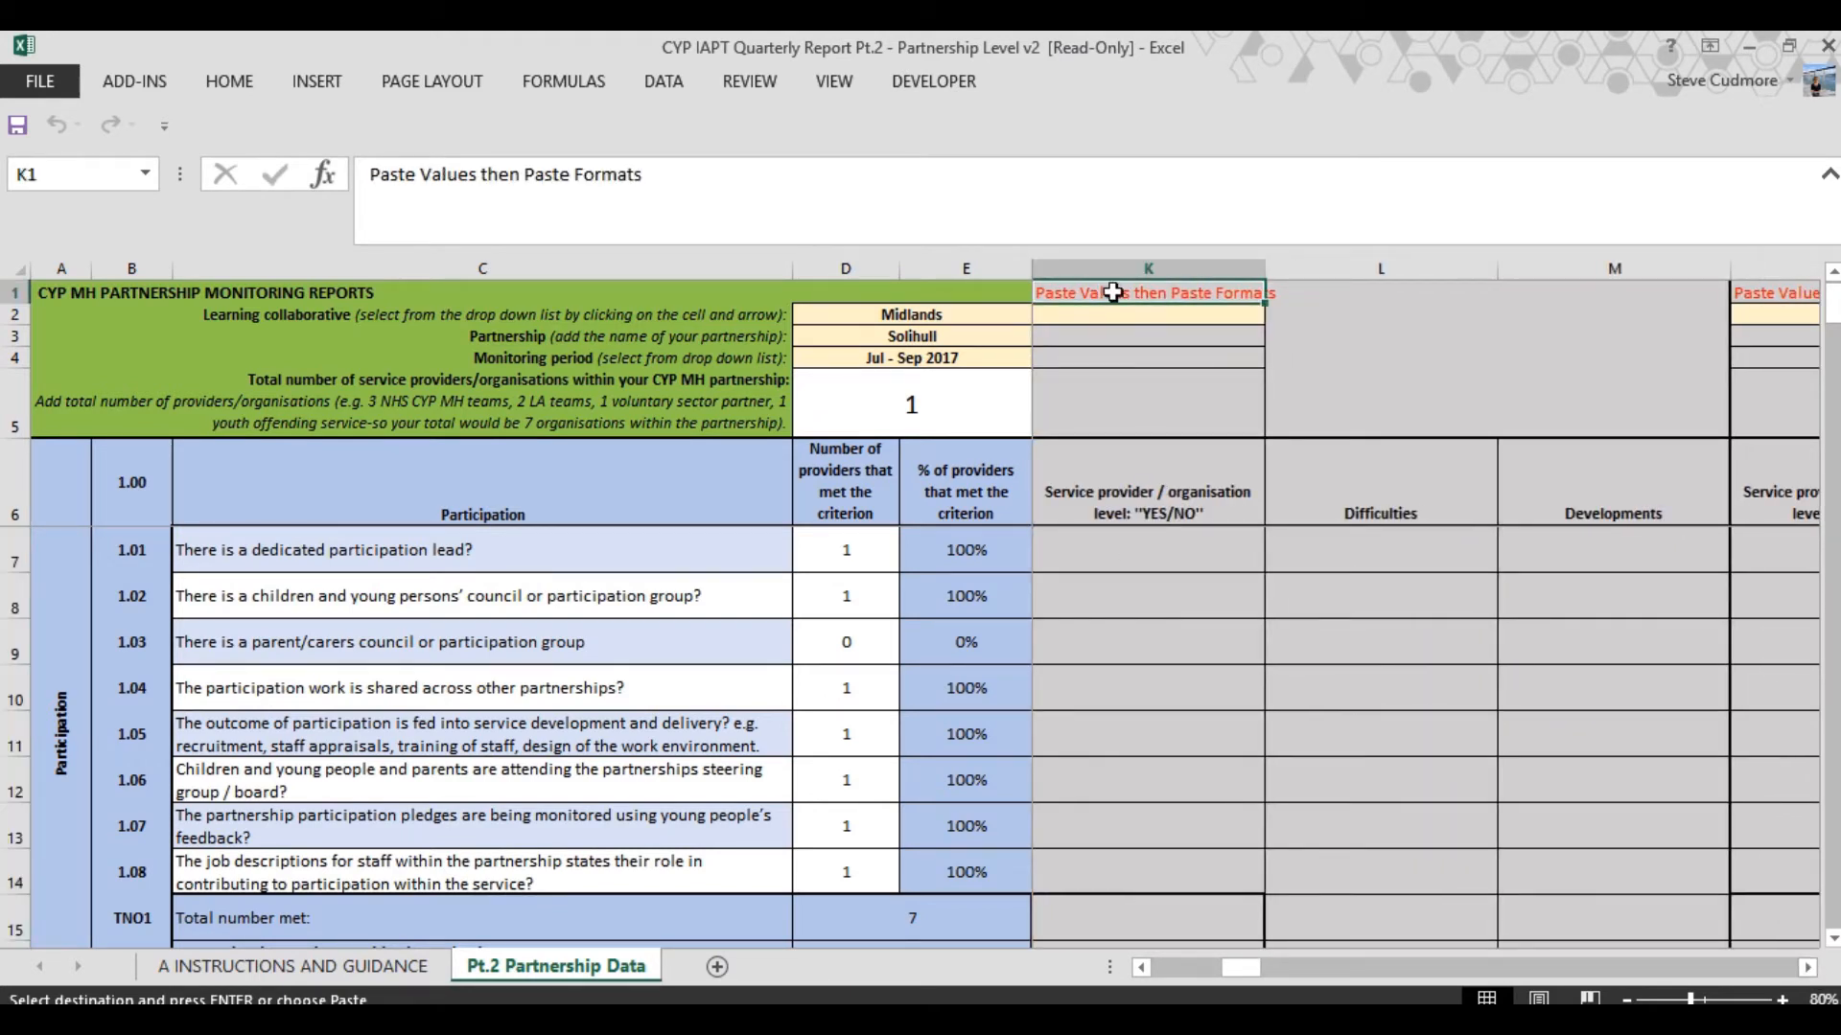
right_click(1114, 291)
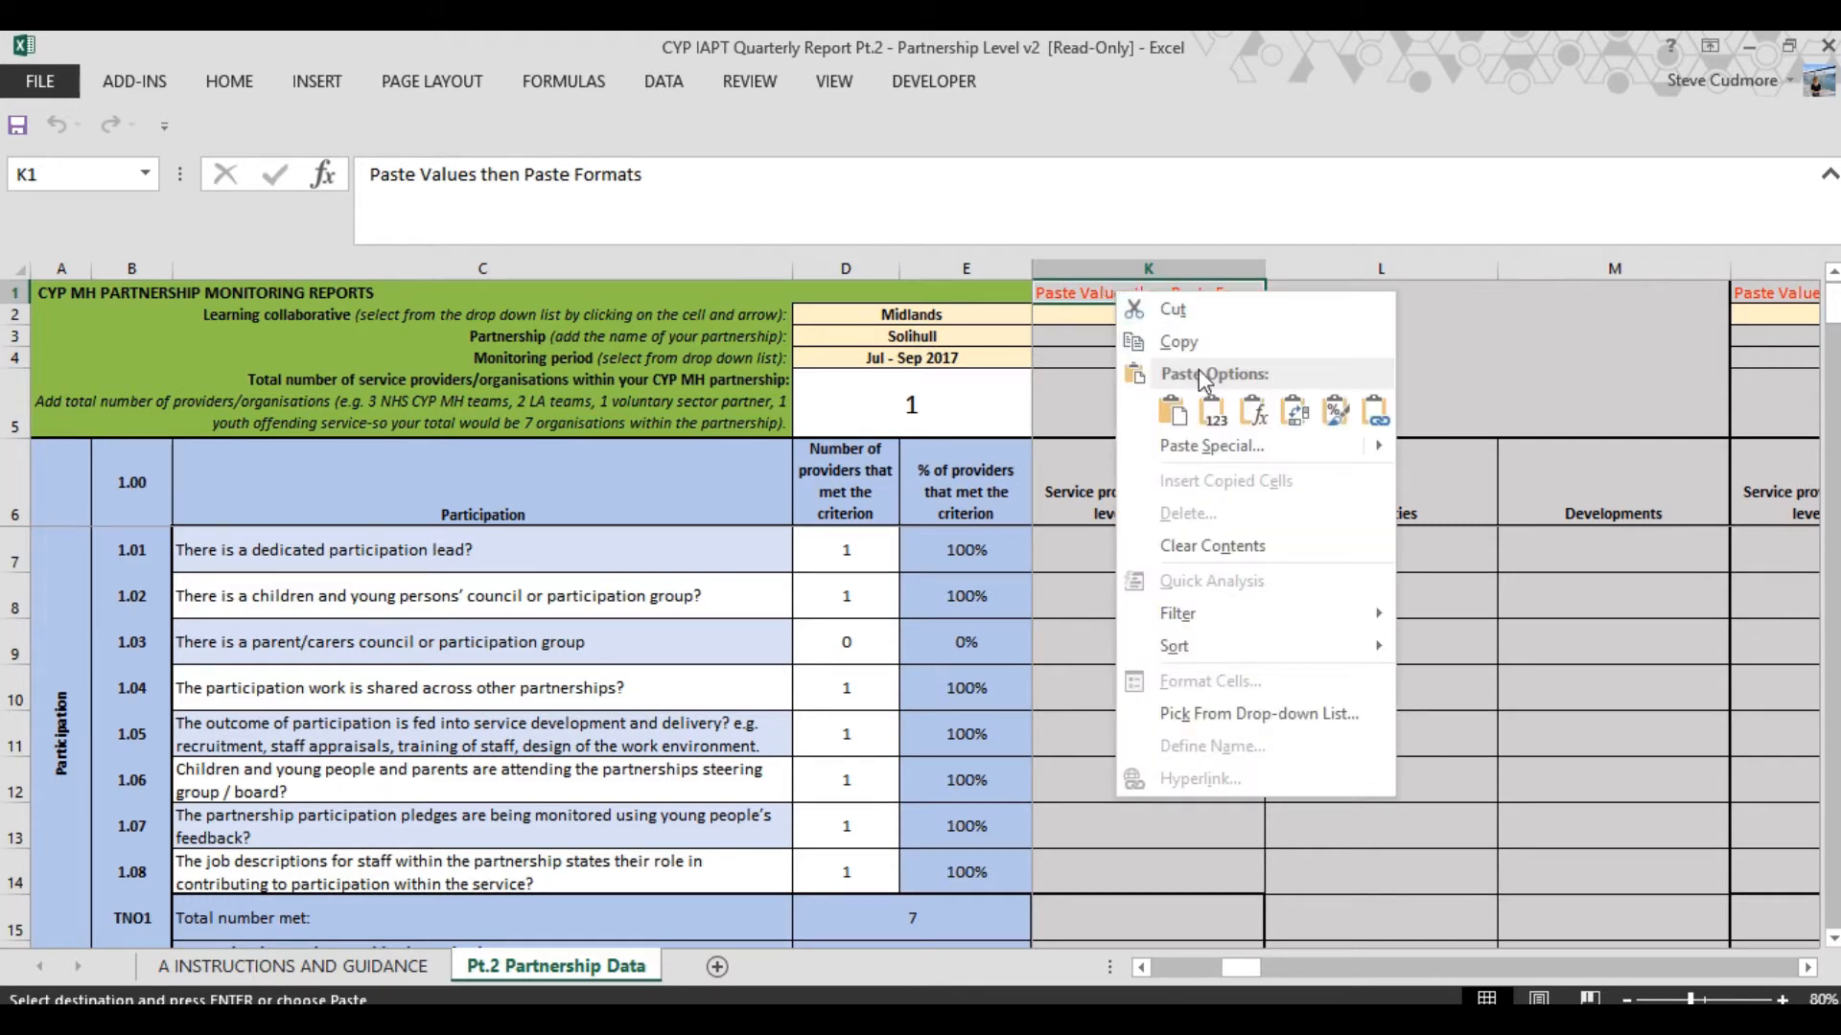
left_click(1213, 410)
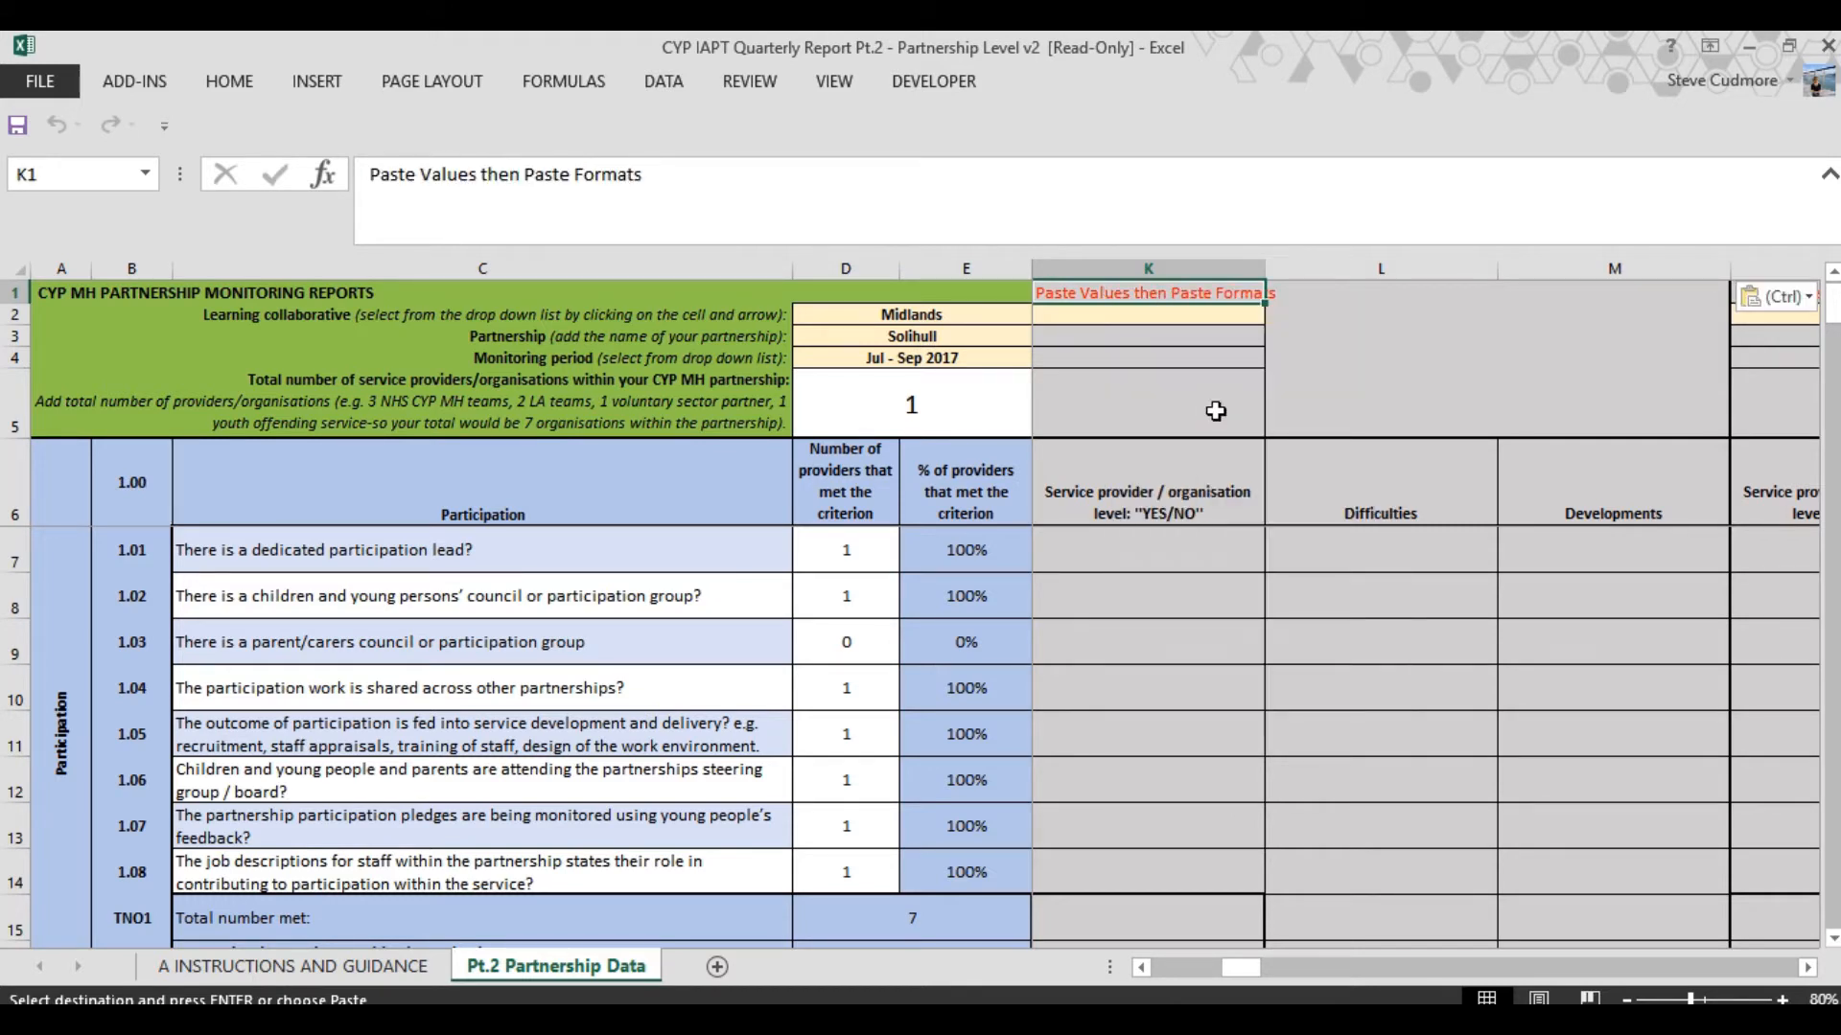
right_click(1179, 296)
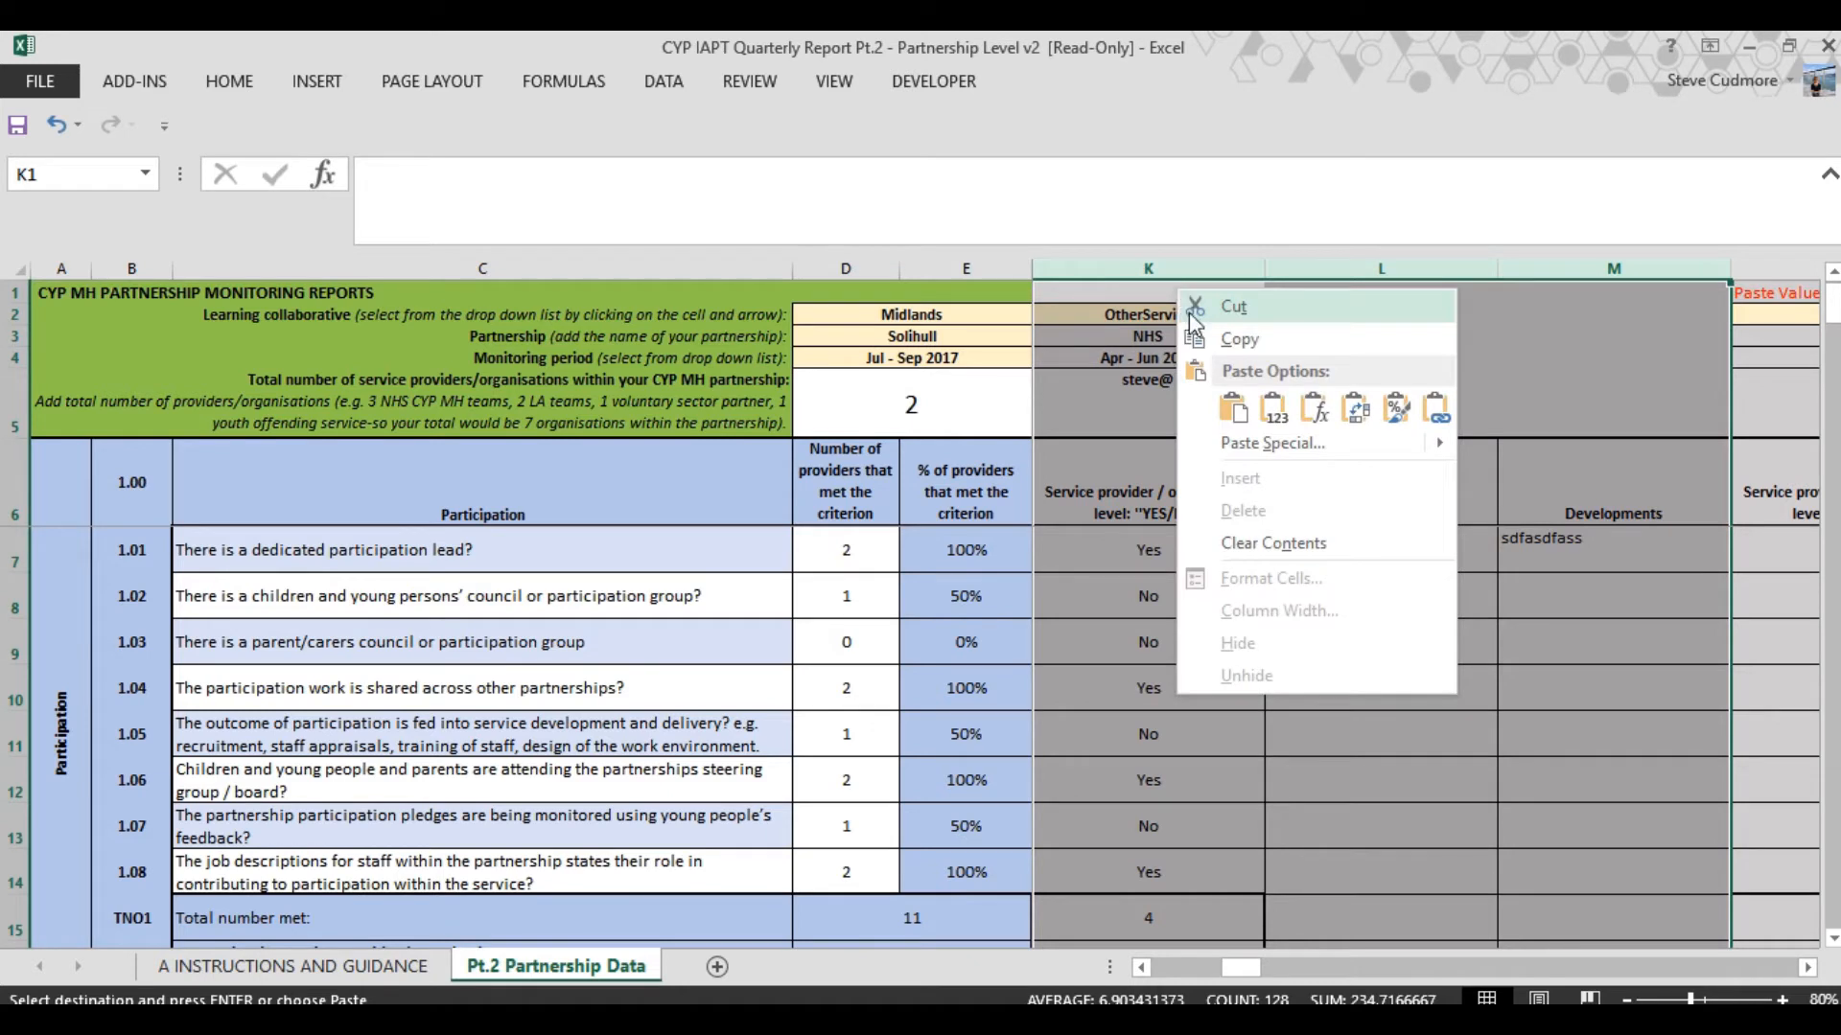
left_click(1396, 408)
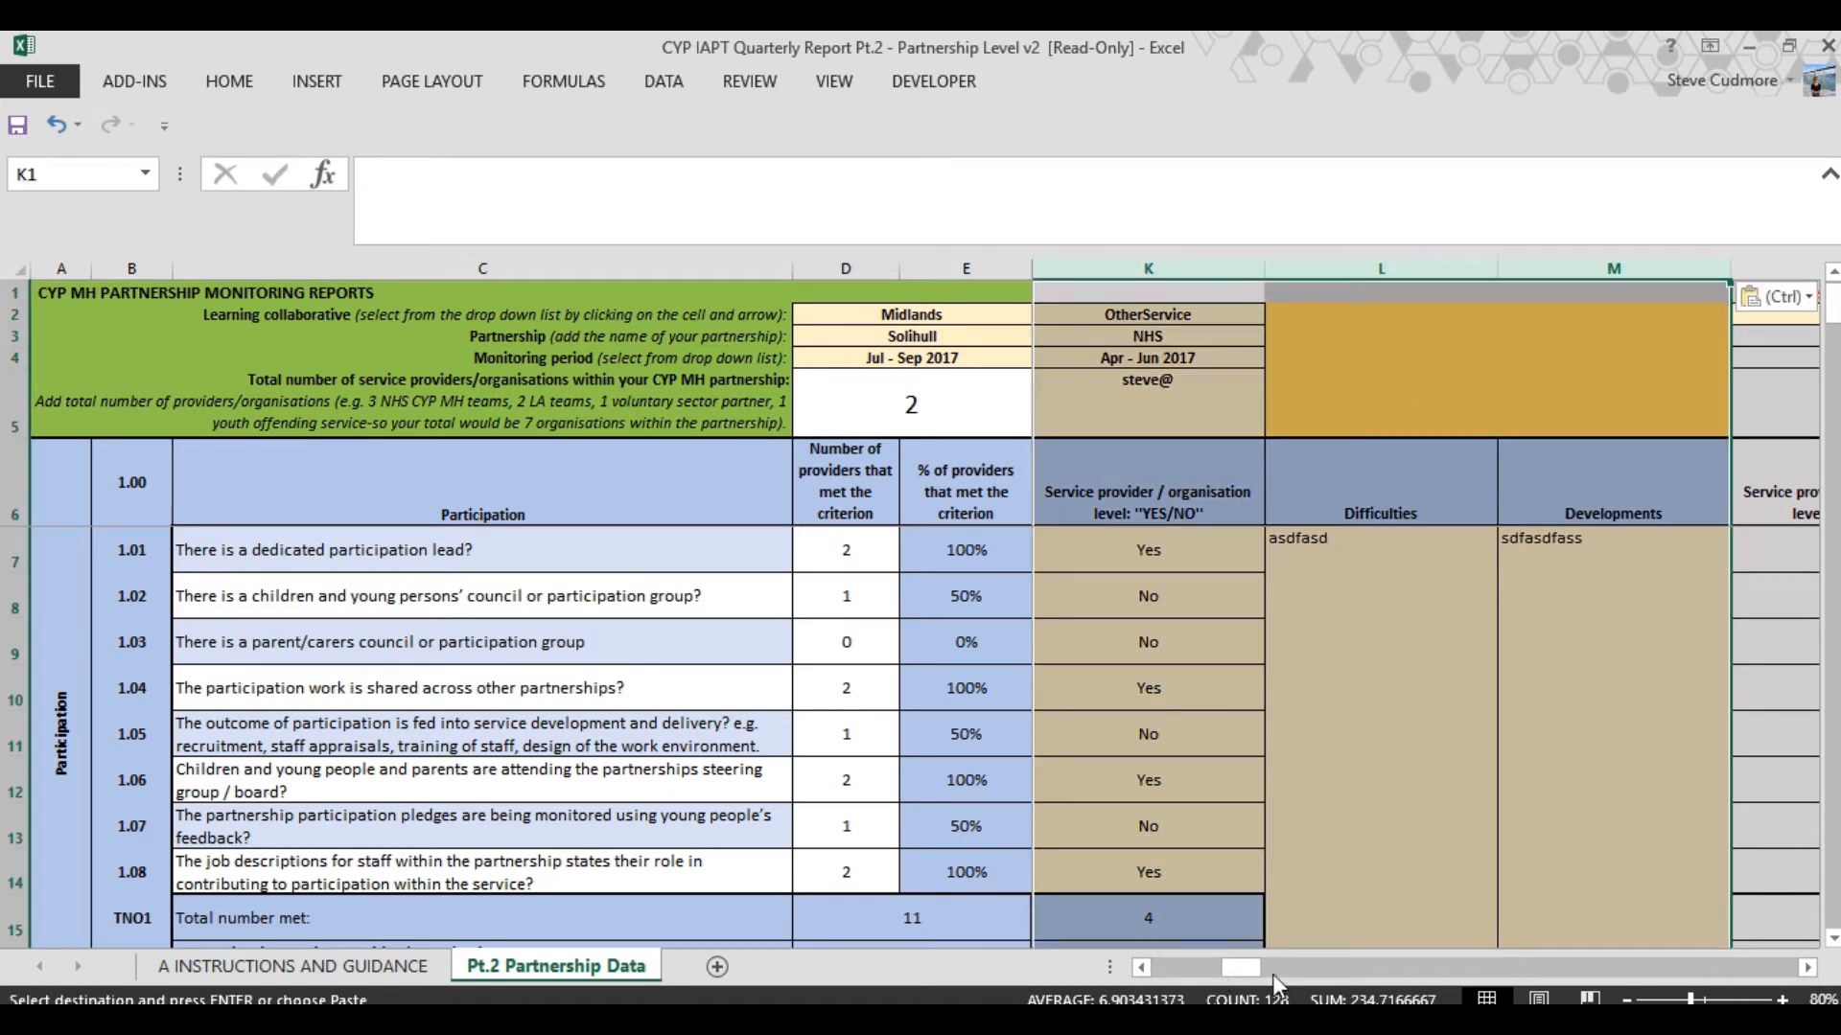
Compare both providers' Participation answers with the partnership-level counts, percentages and total number met for criteria 1.01 to 1.08
left_click_drag(1246, 970, 1165, 970)
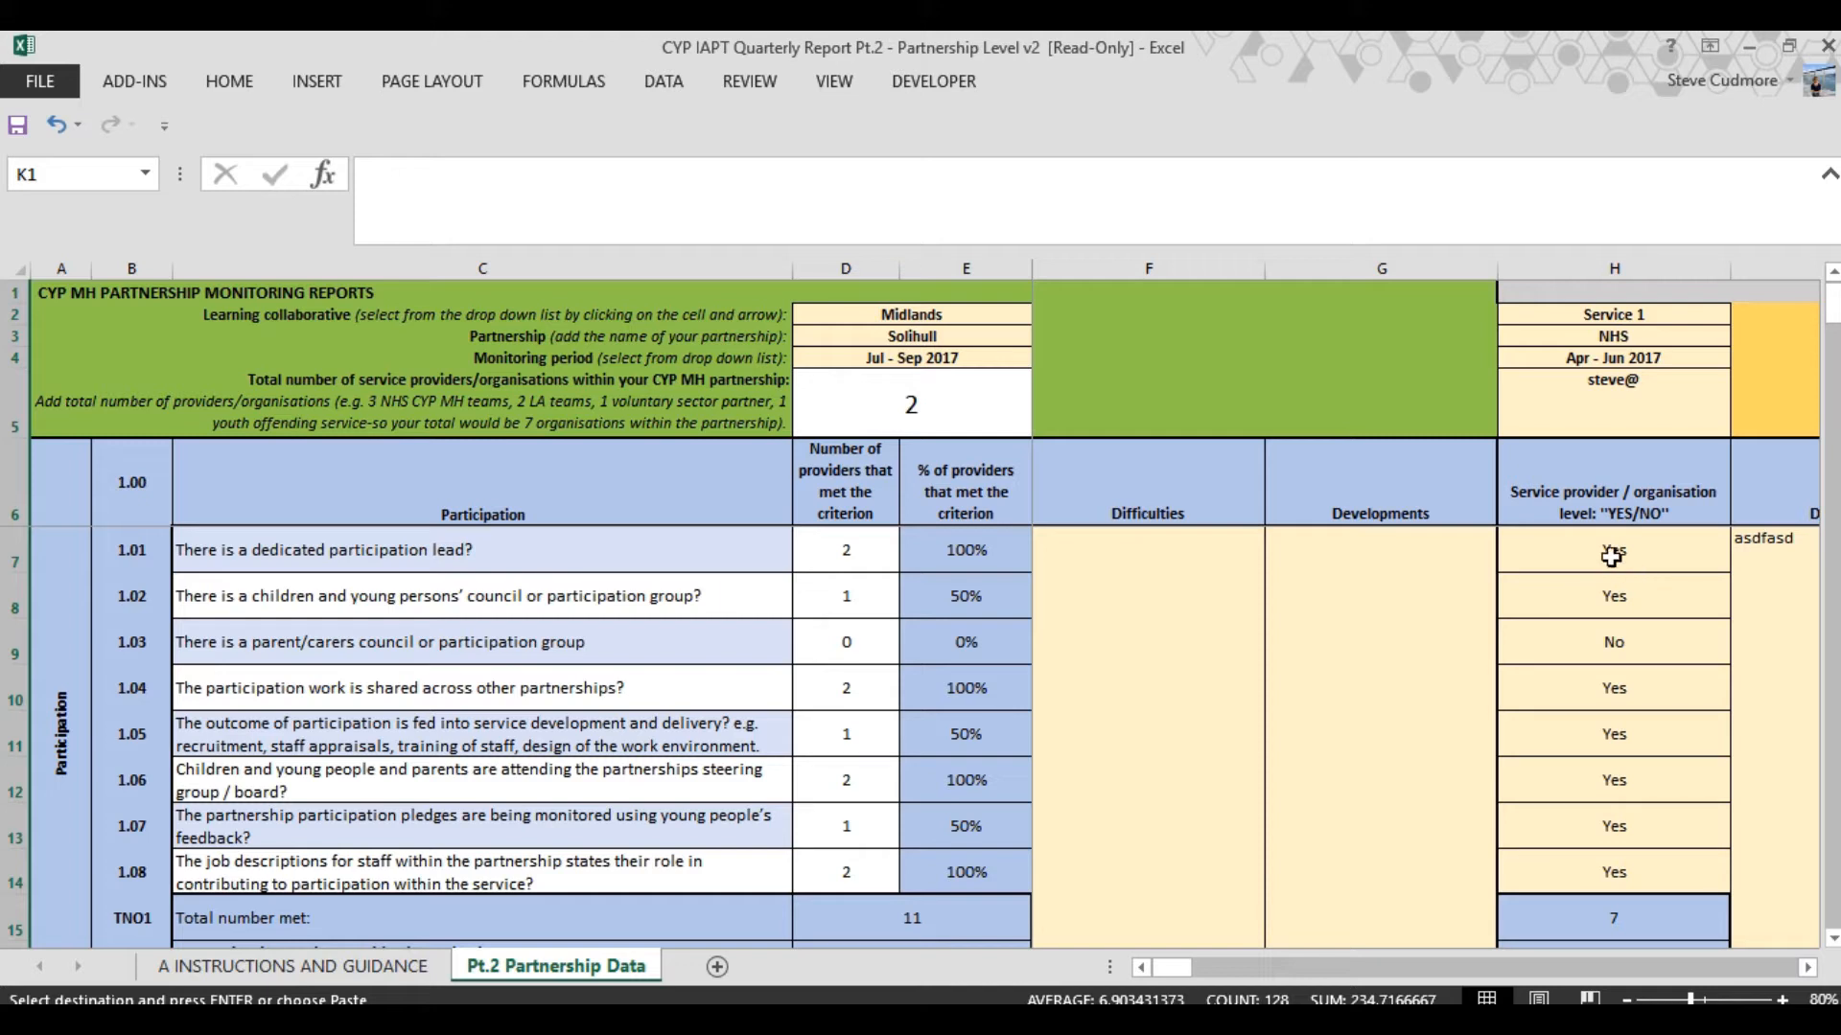
left_click(1807, 967)
left_click(1807, 968)
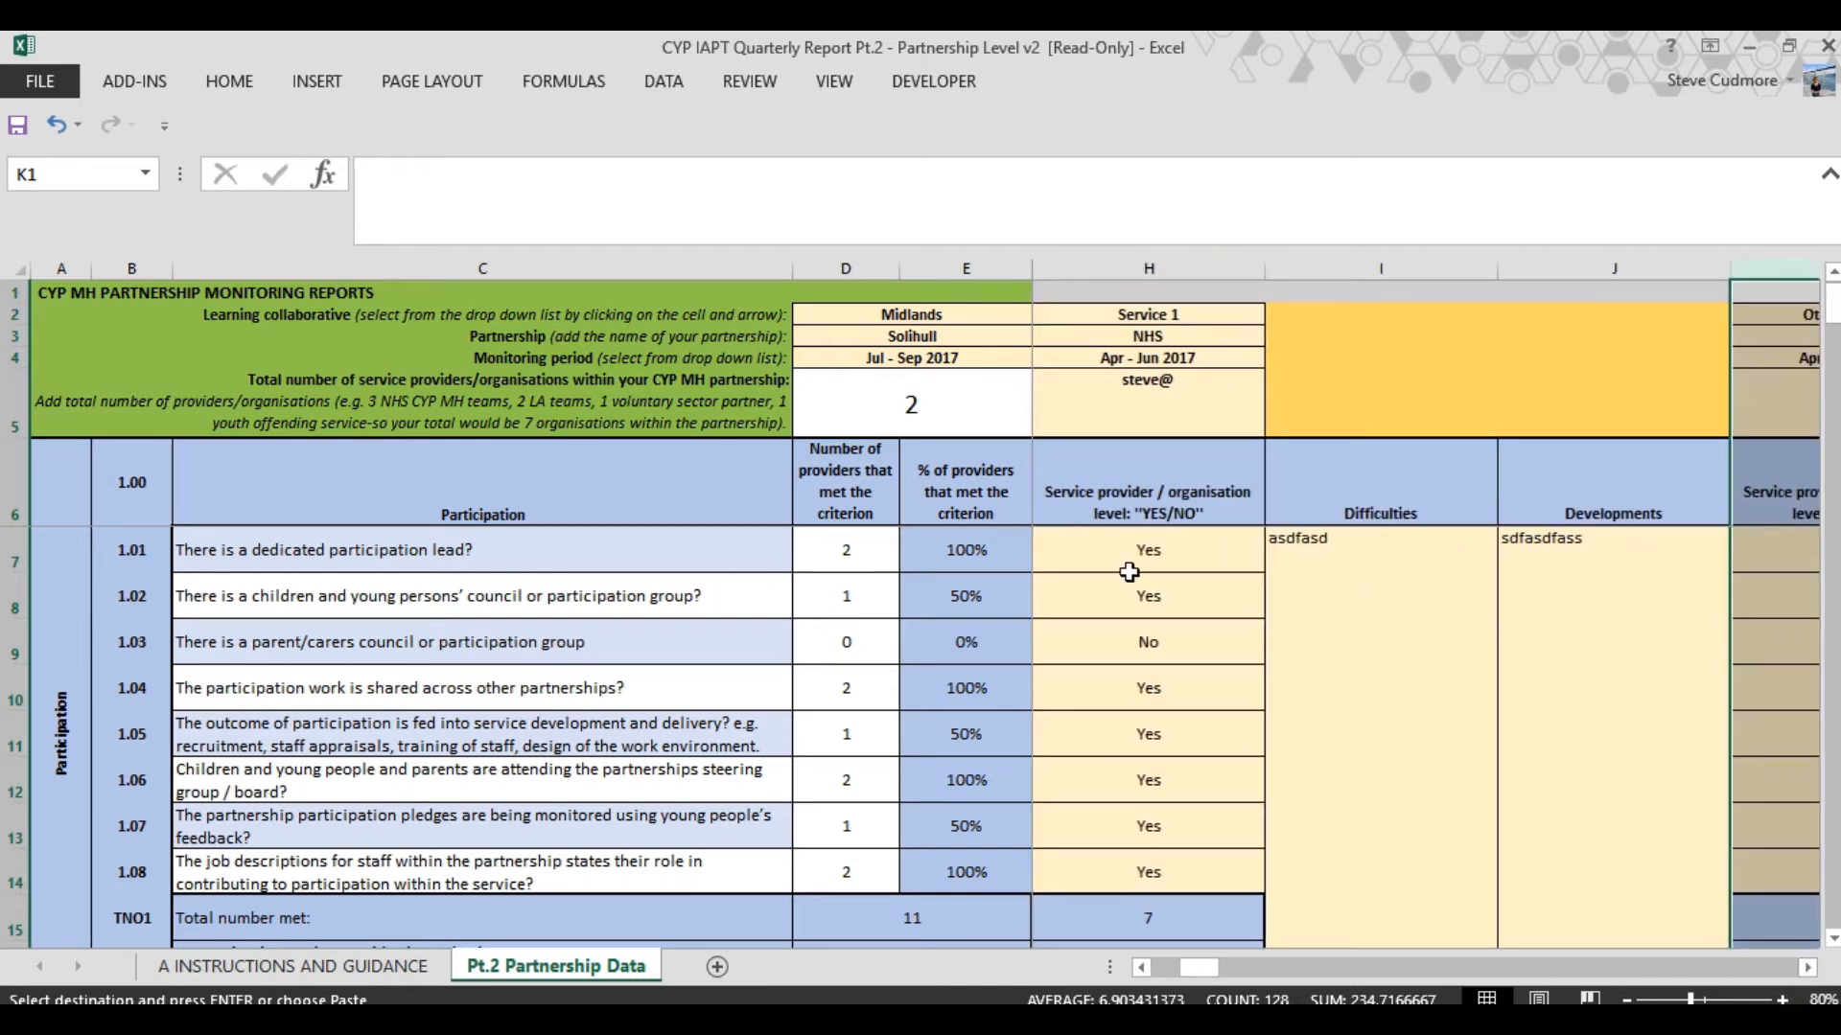
left_click(1807, 967)
left_click(1807, 967)
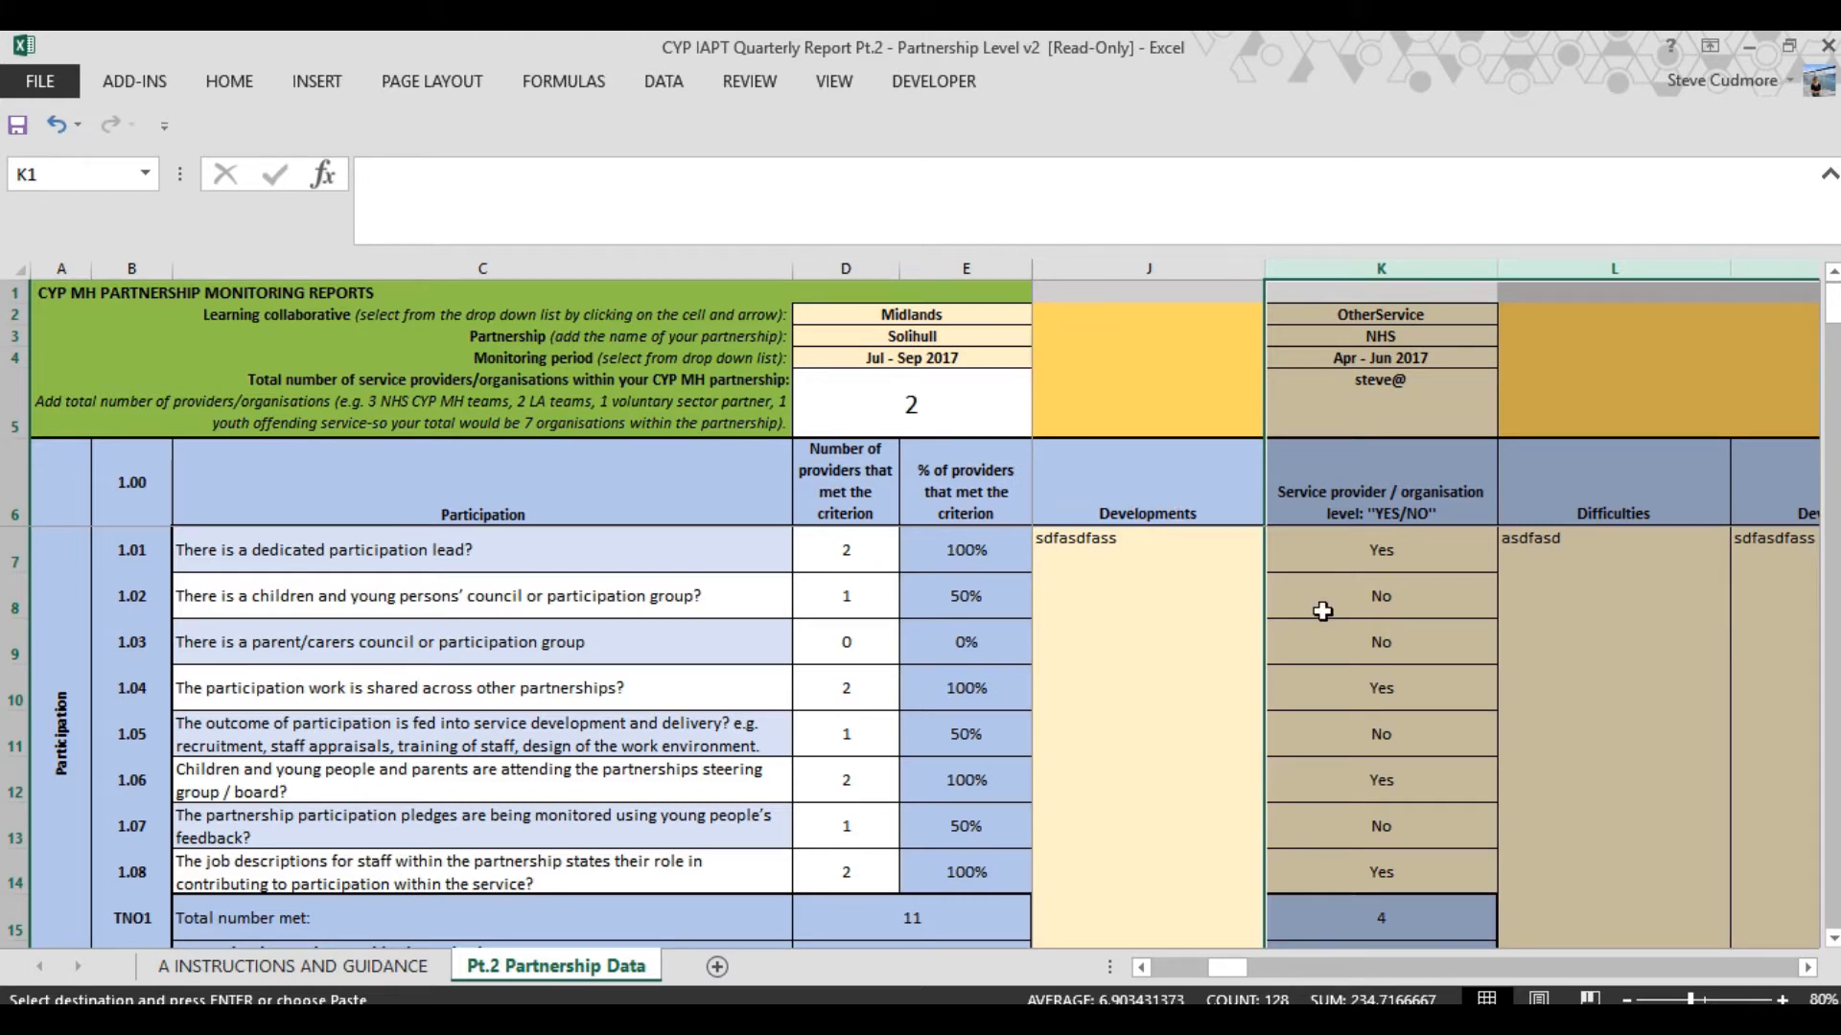
left_click(1143, 966)
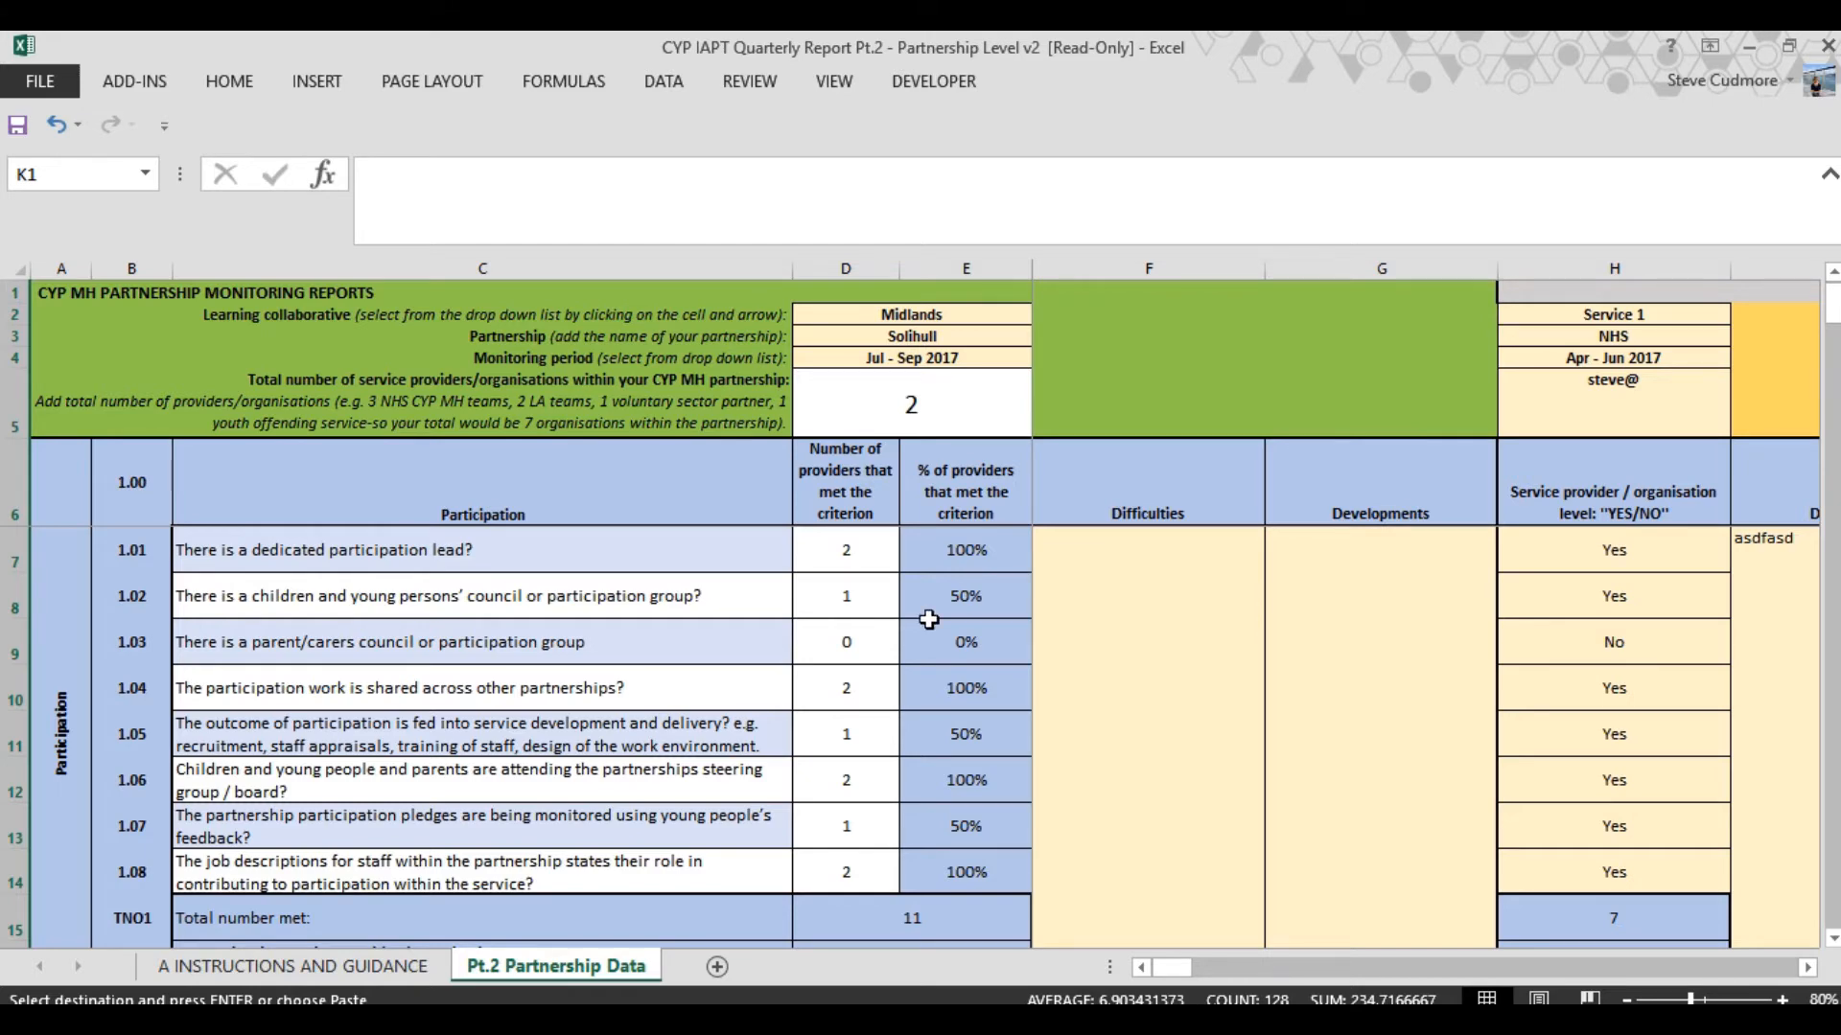
scroll(949, 645, "down", 1)
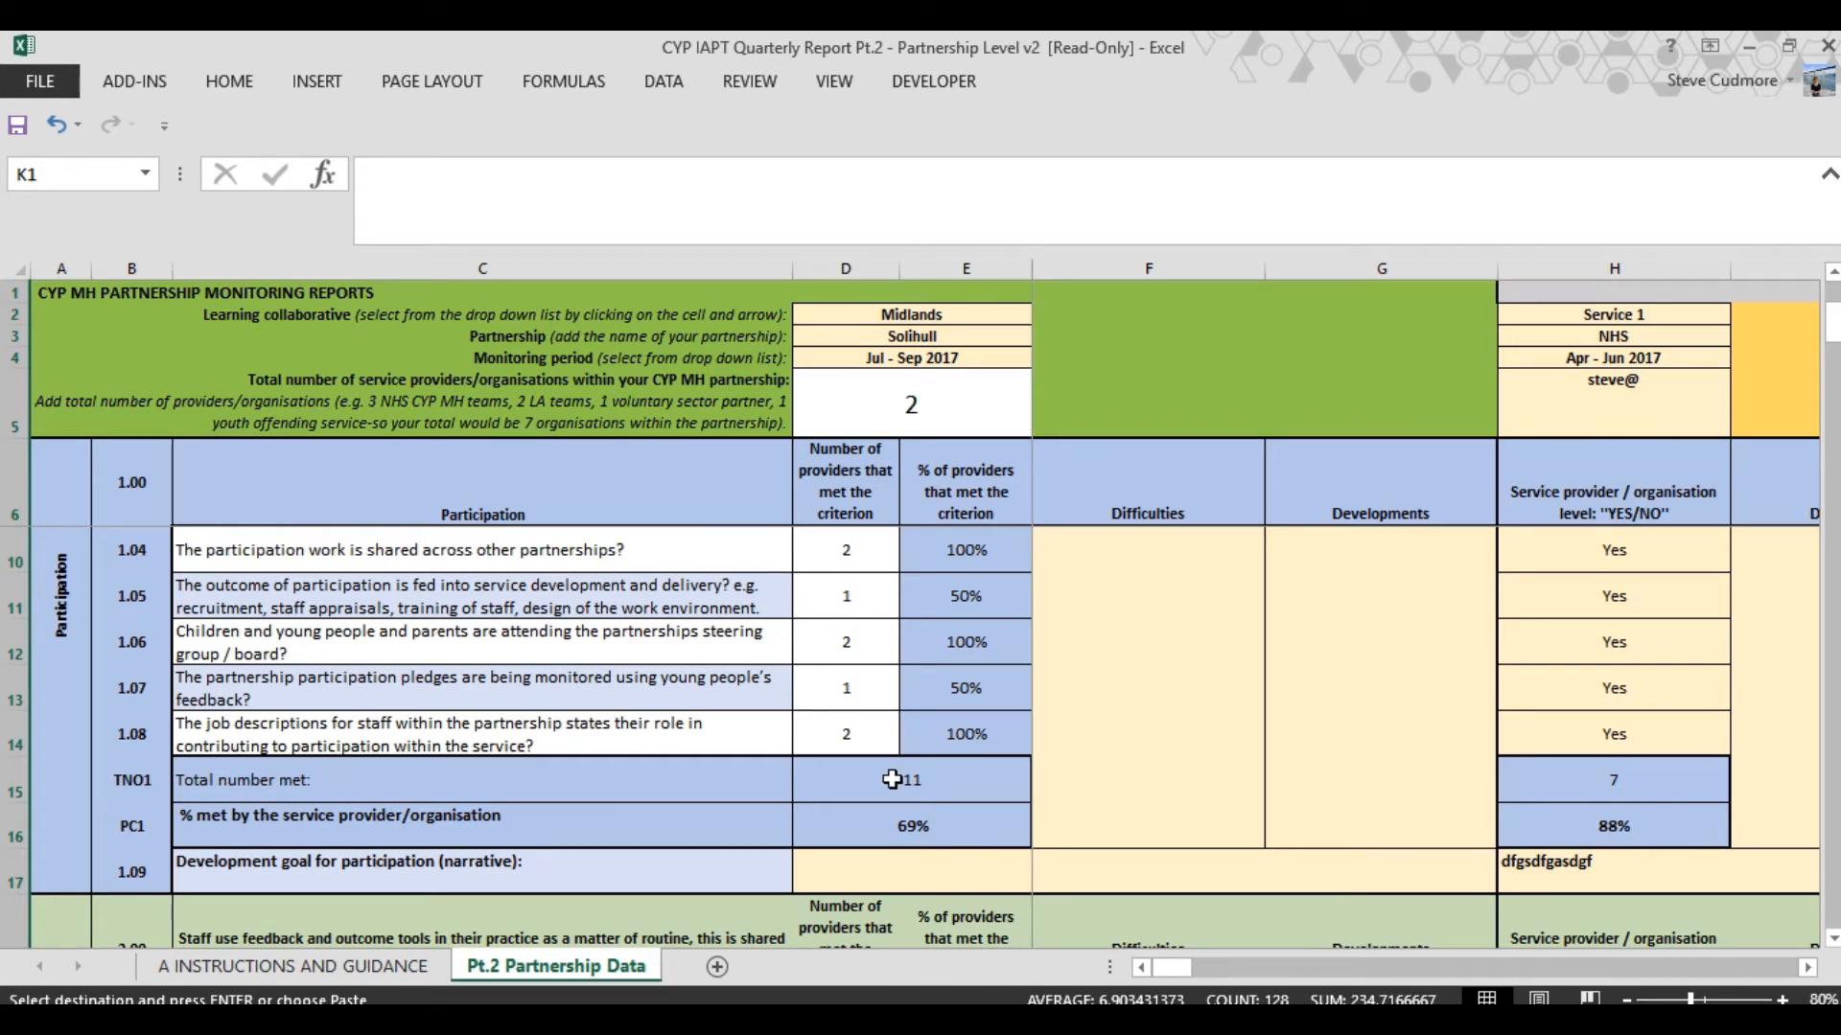
scroll(853, 738, "up", 1)
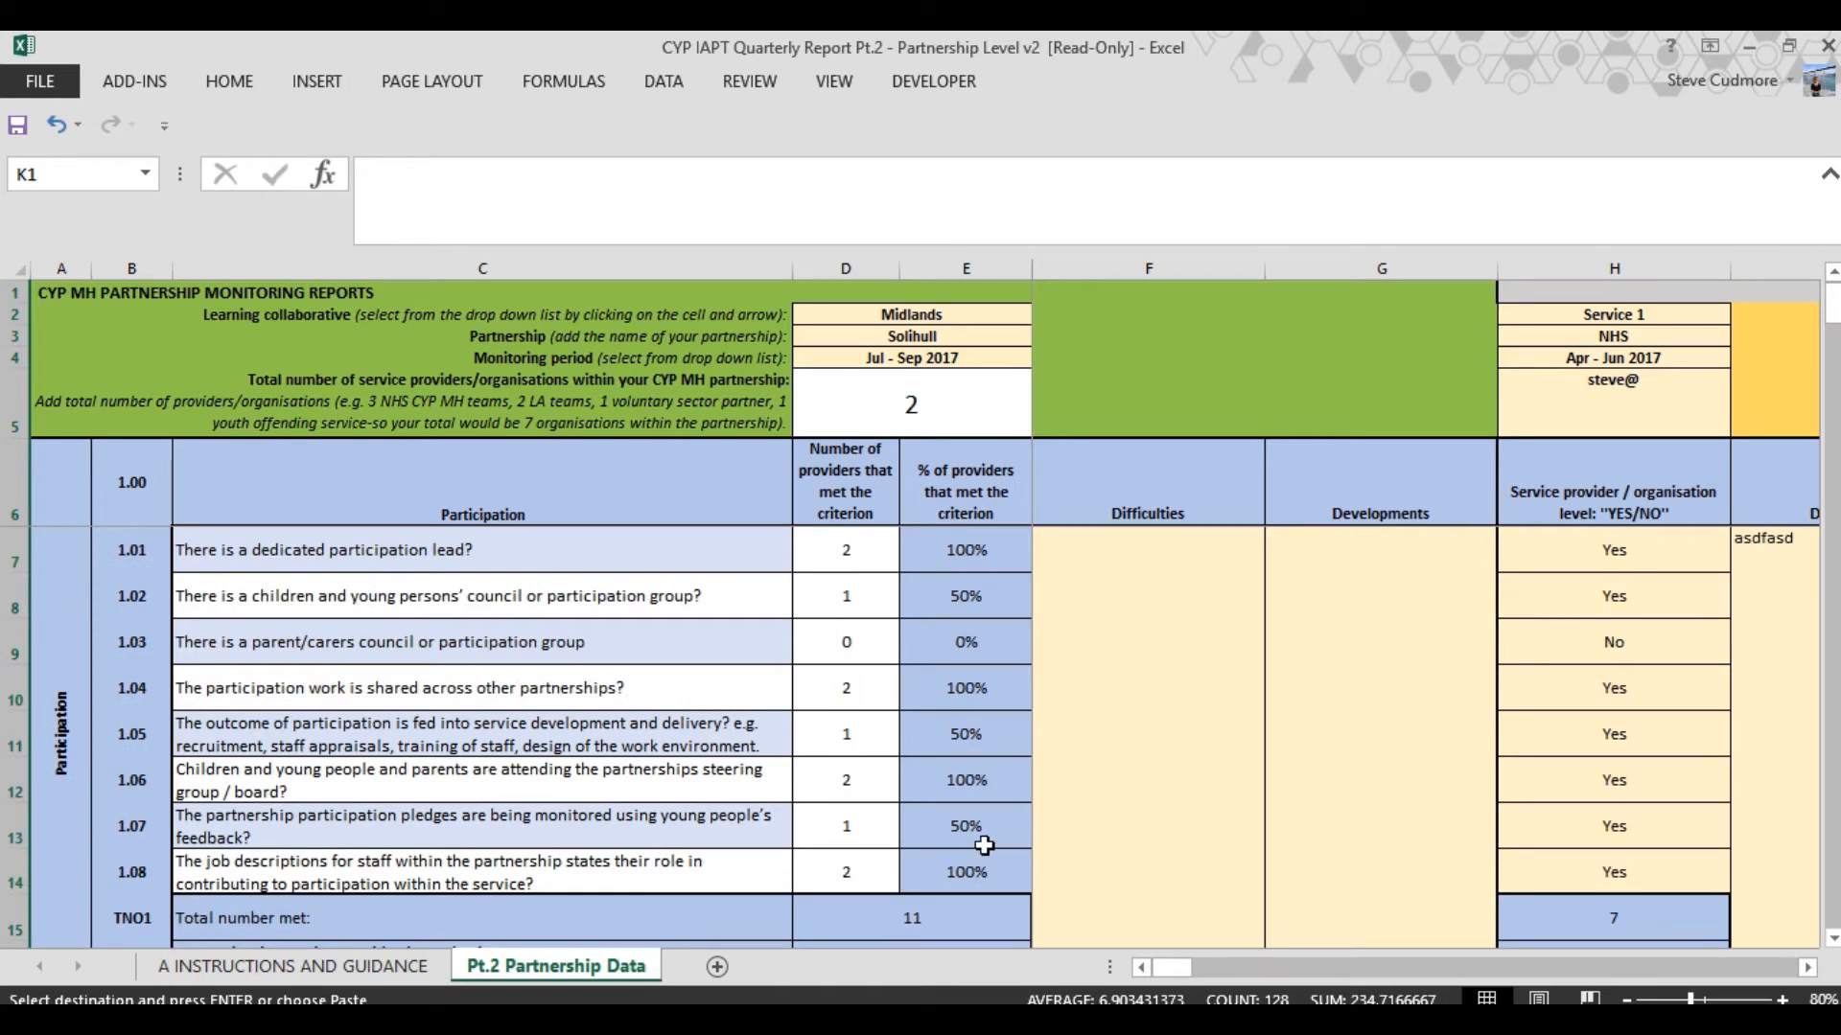
scroll(983, 843, "down", 1)
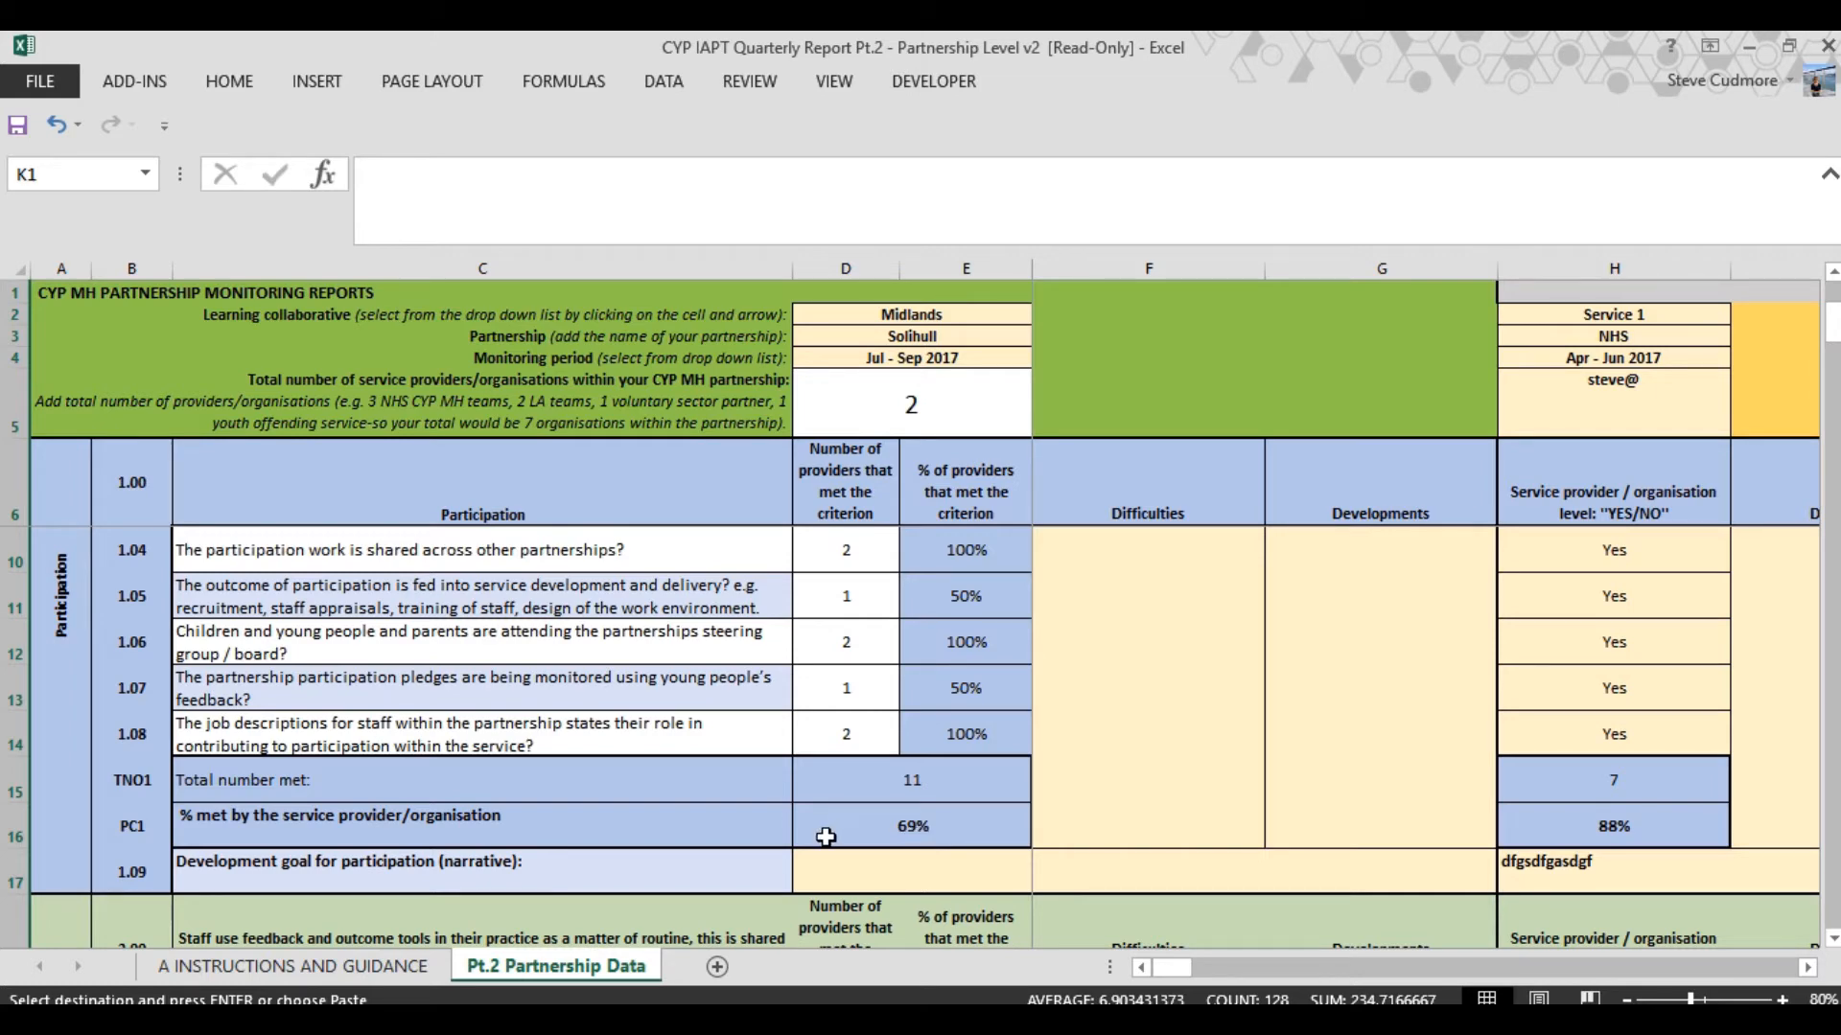
scroll(824, 834, "up", 1)
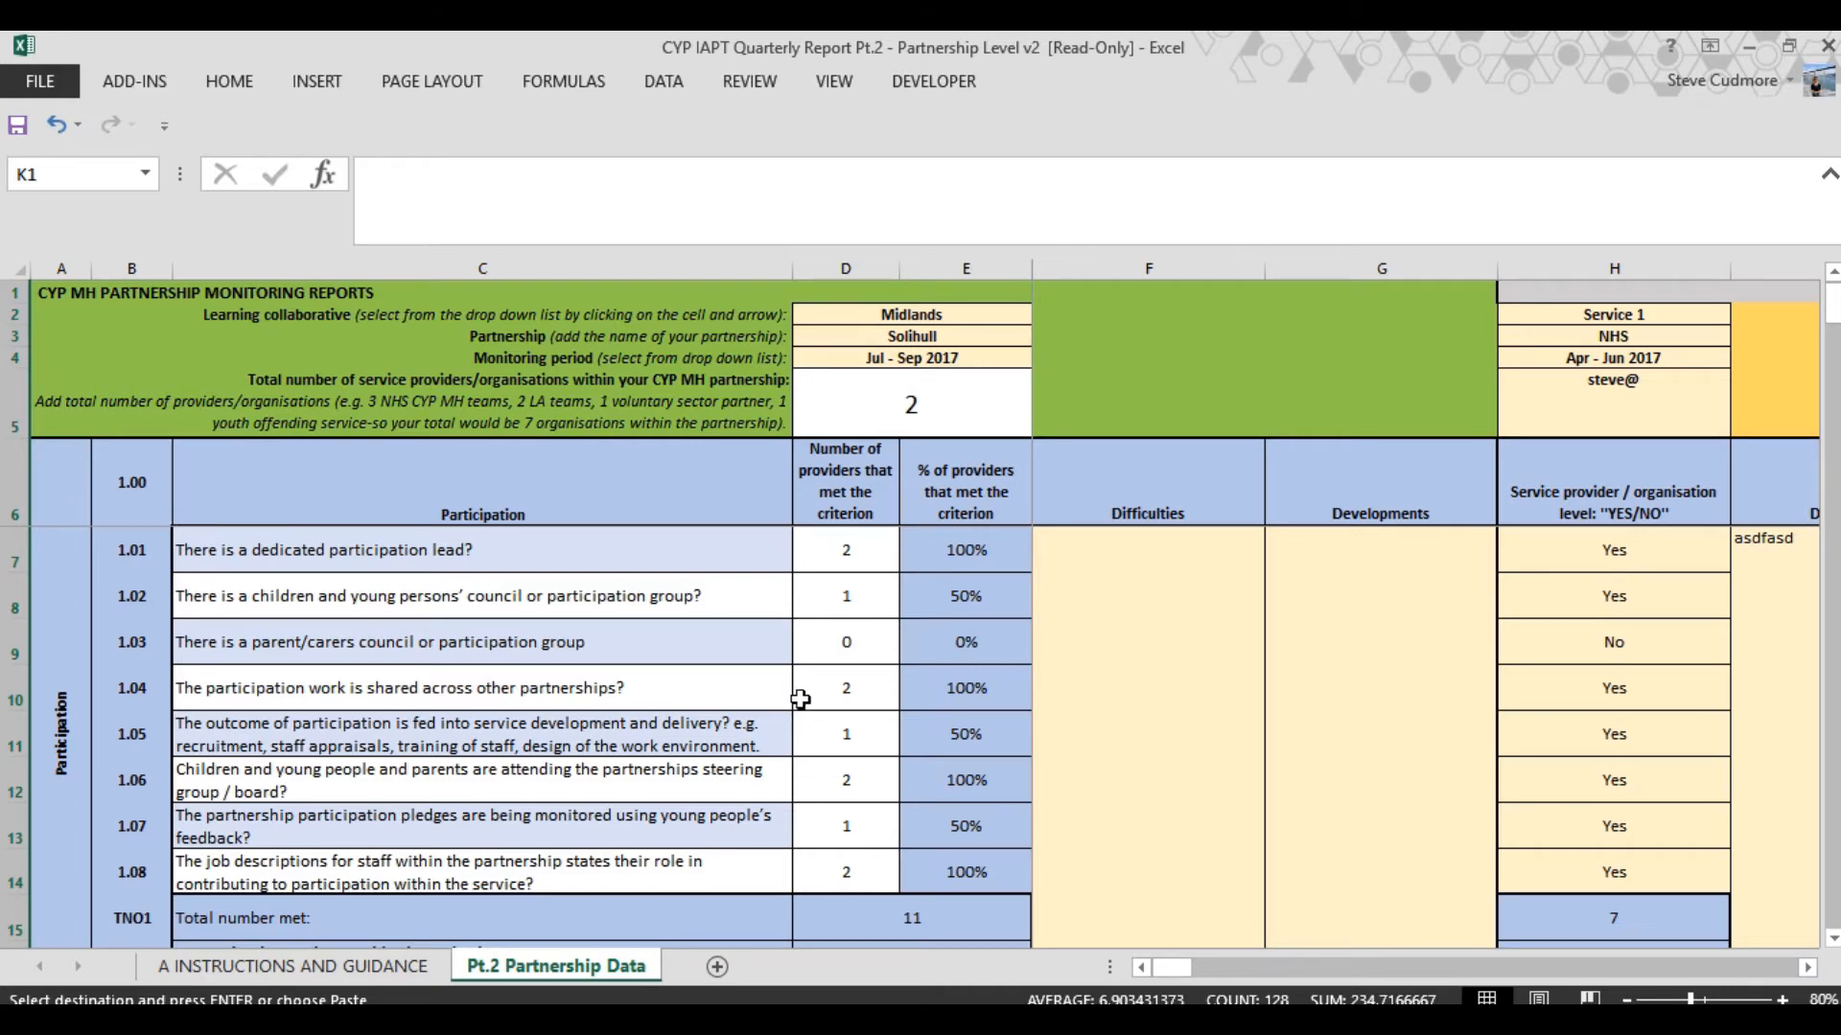
scroll(872, 861, "down", 1)
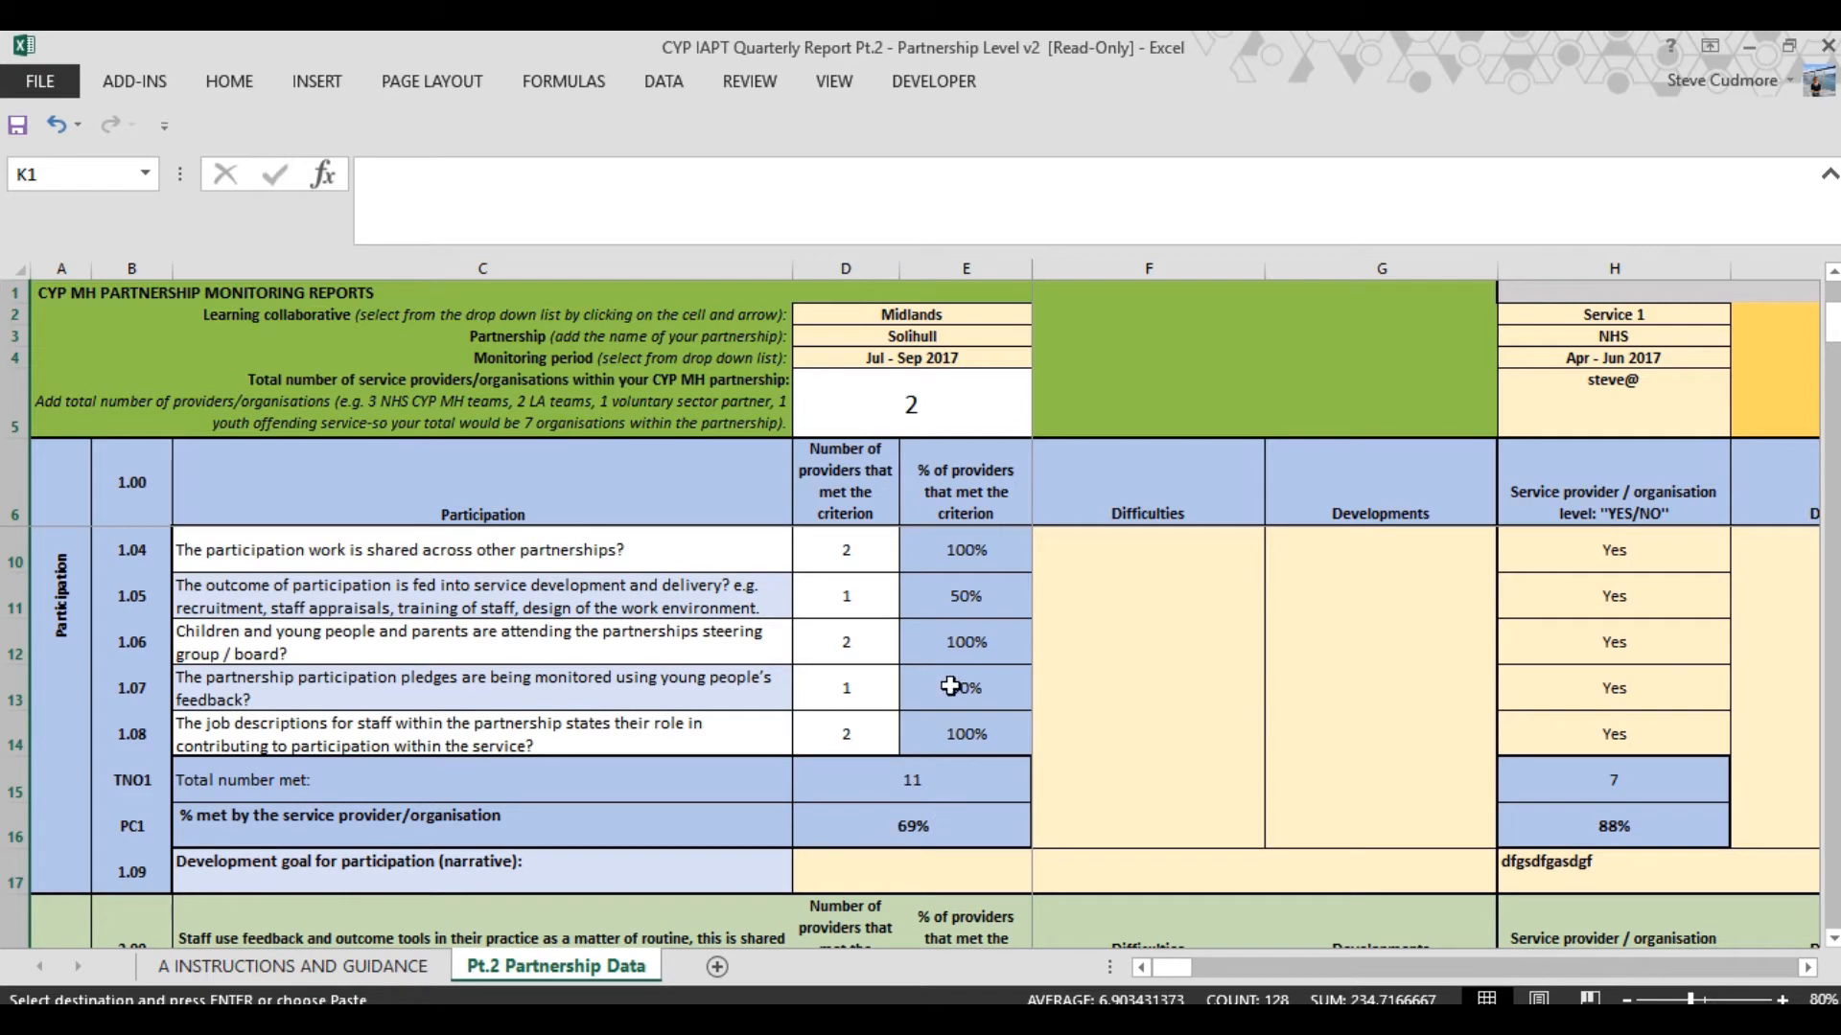
Examine the partnership-level formulas for clinician numbers and percentages in criteria 2.03 to 2.05, and review the remaining feedback and supervision results
scroll(906, 713, "down", 2)
scroll(905, 713, "down", 2)
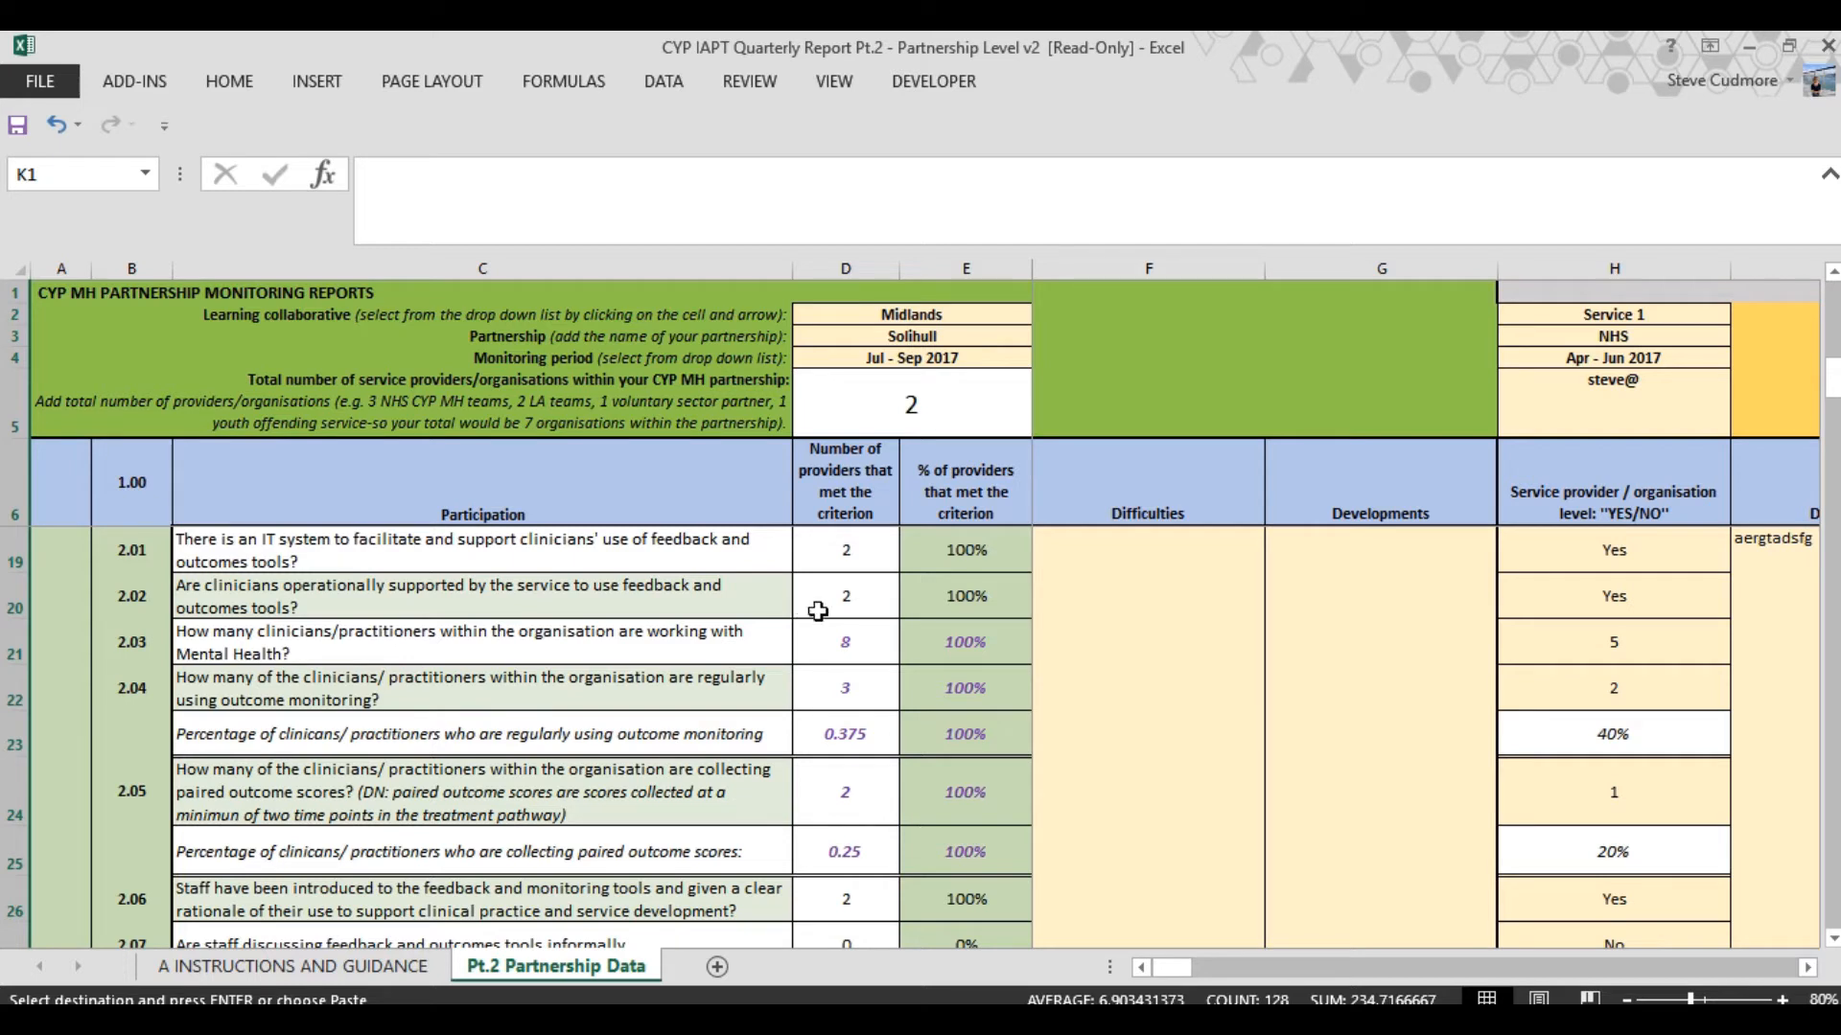
left_click(863, 650)
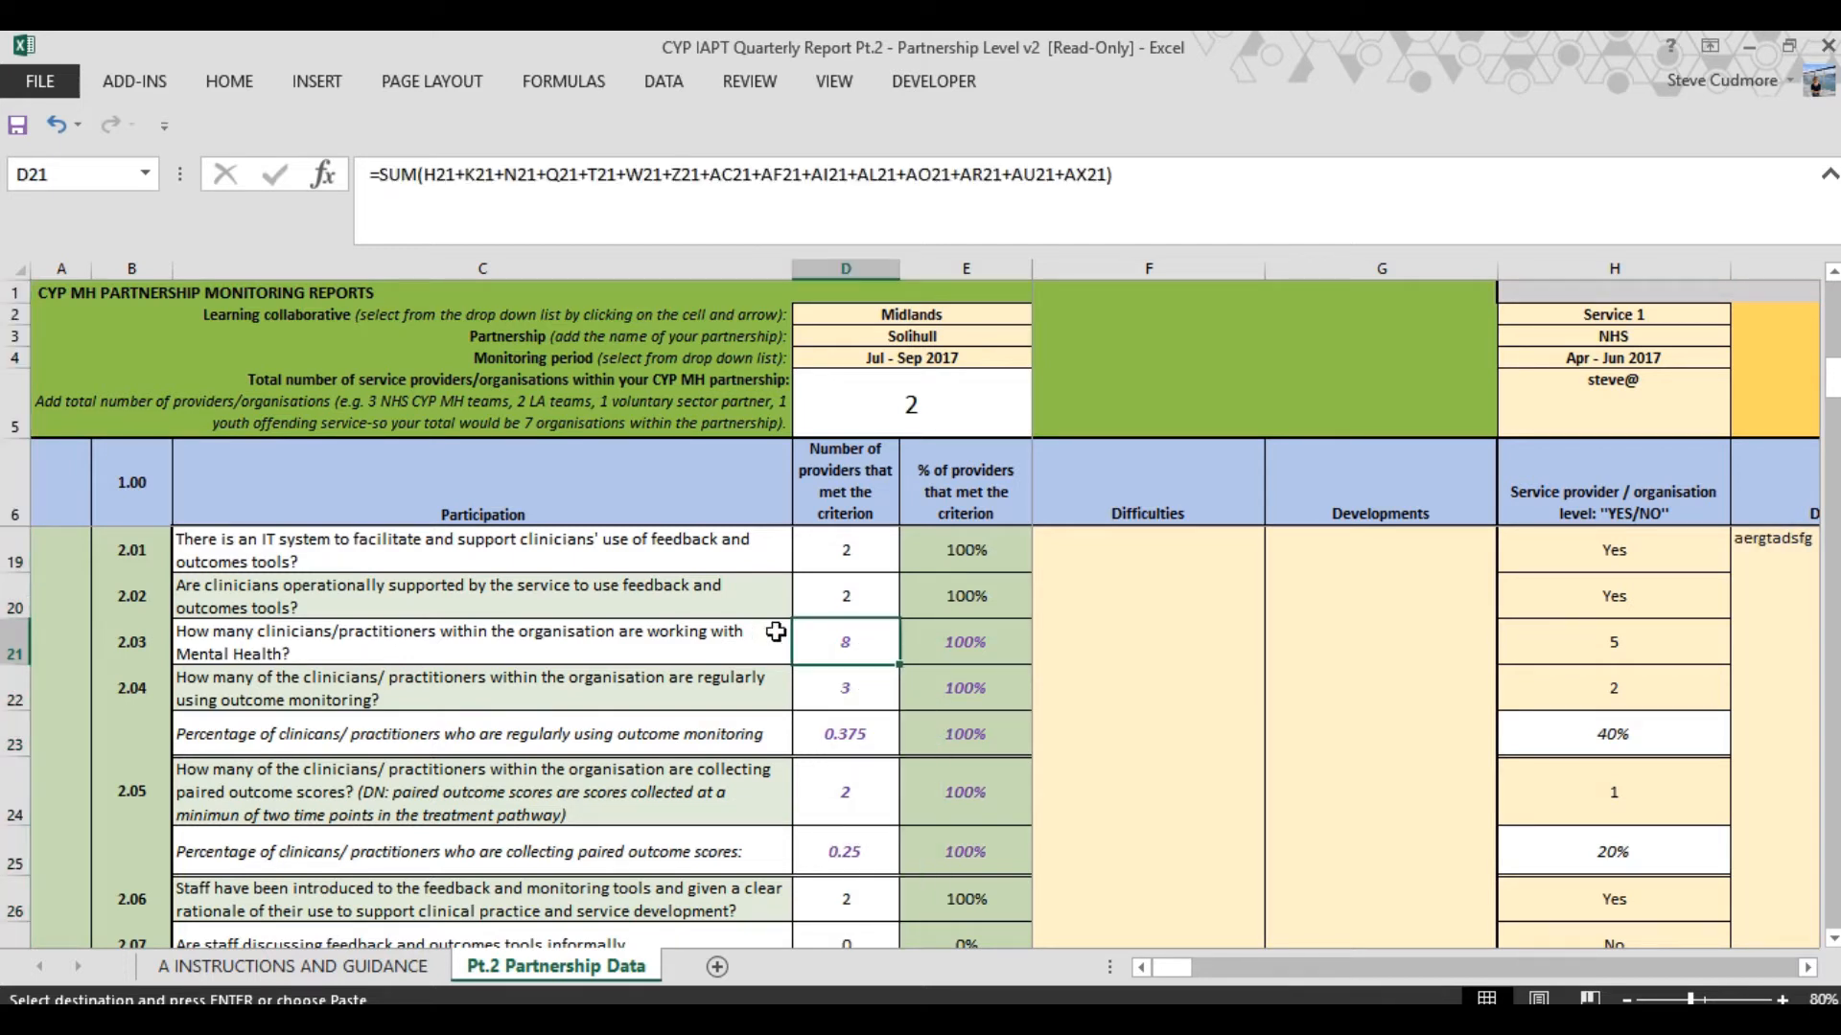
left_click(1515, 634)
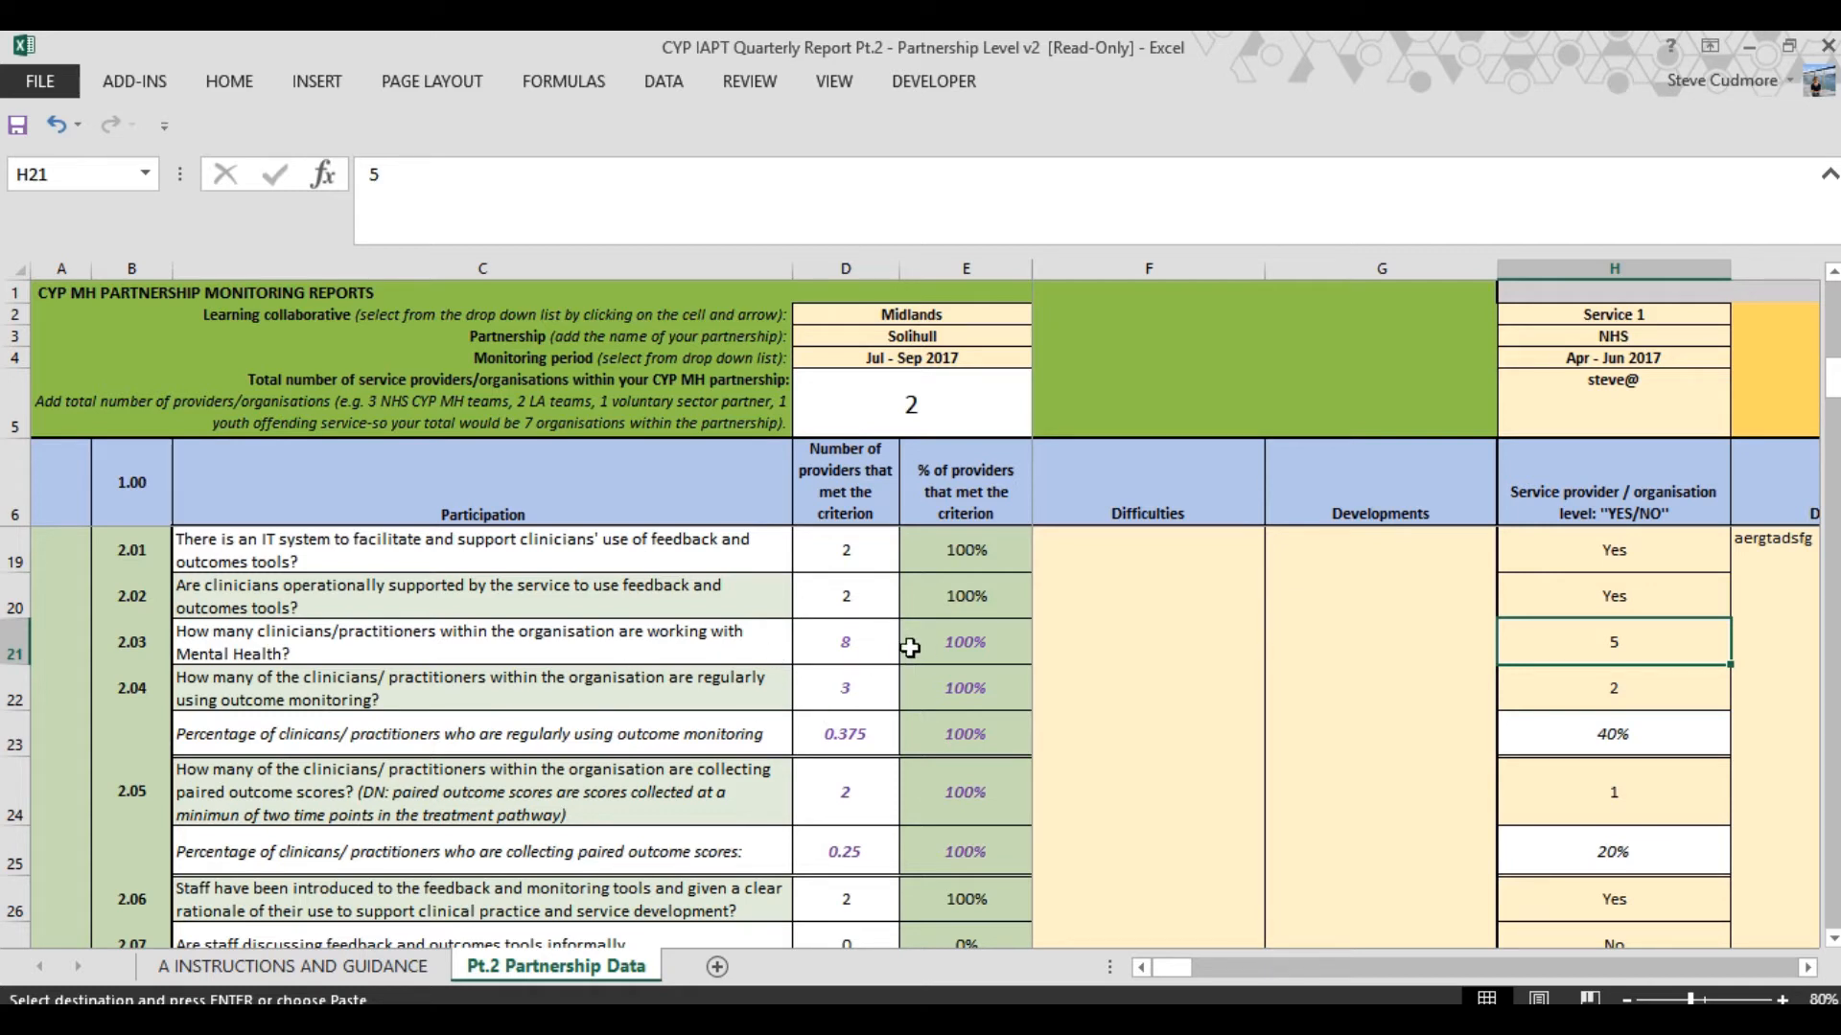
left_click(875, 637)
left_click(860, 692)
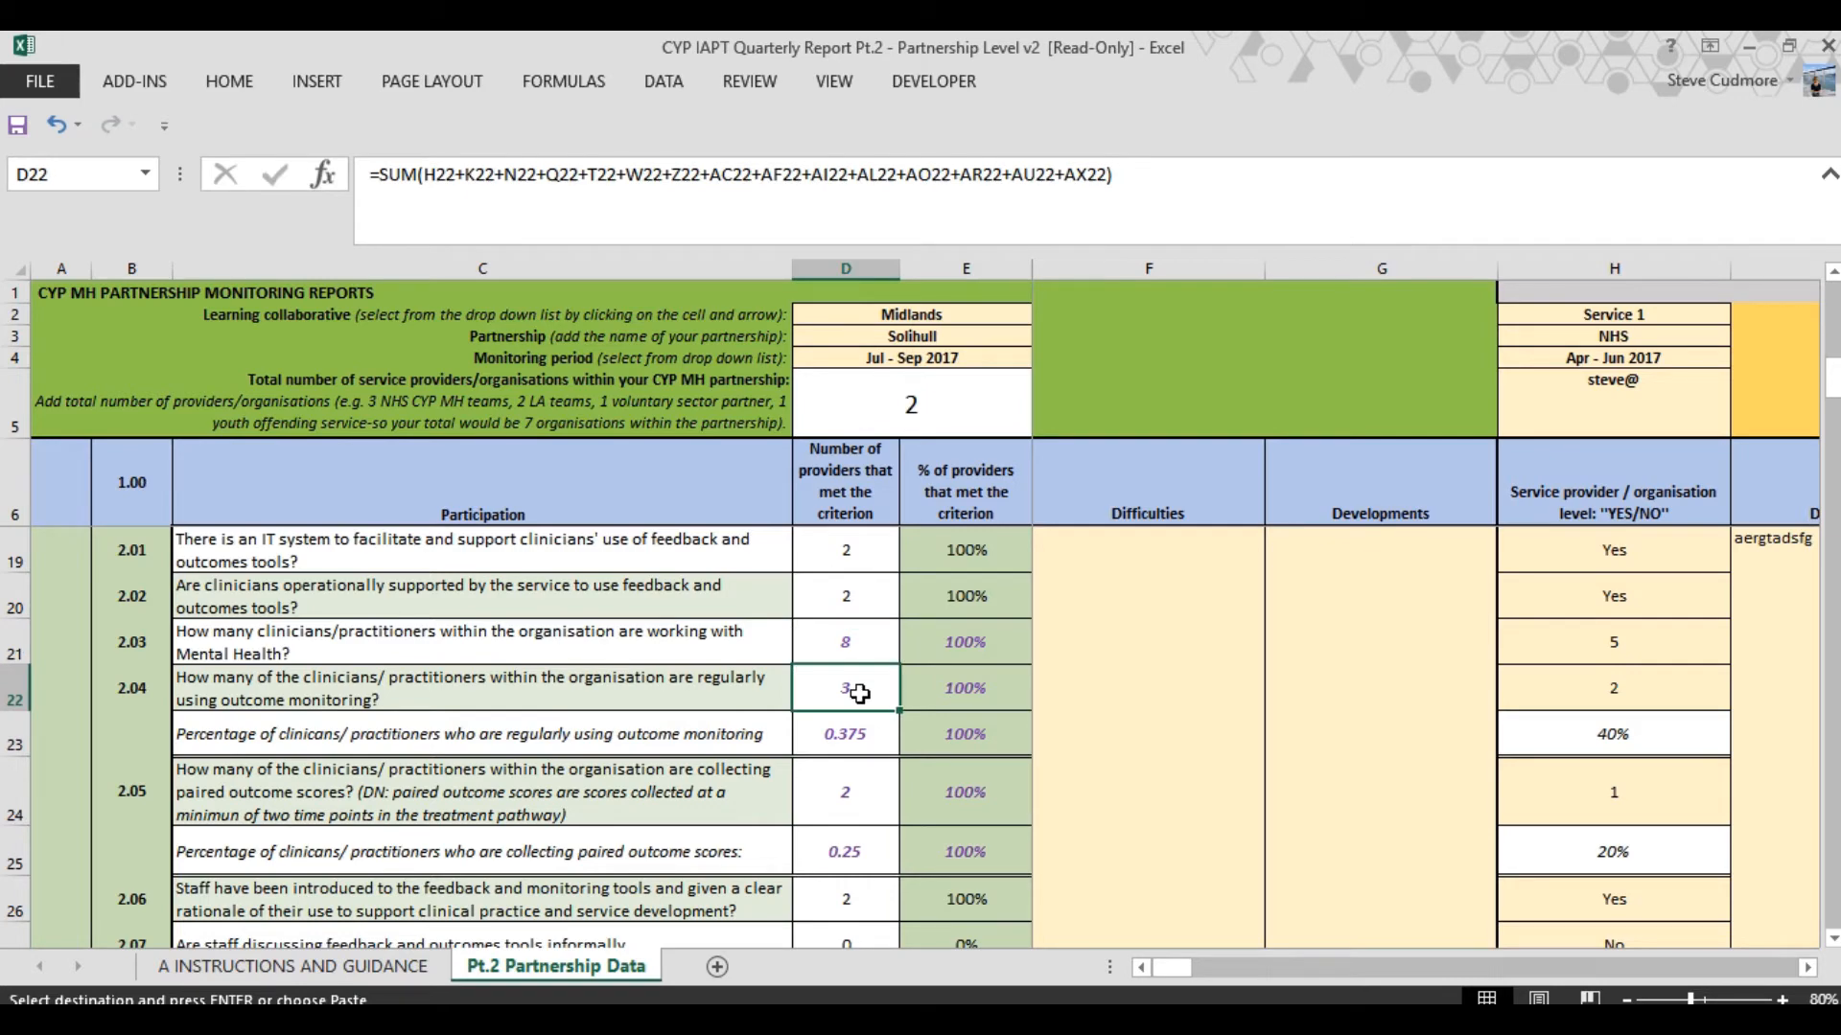
scroll(1167, 767, "down", 1)
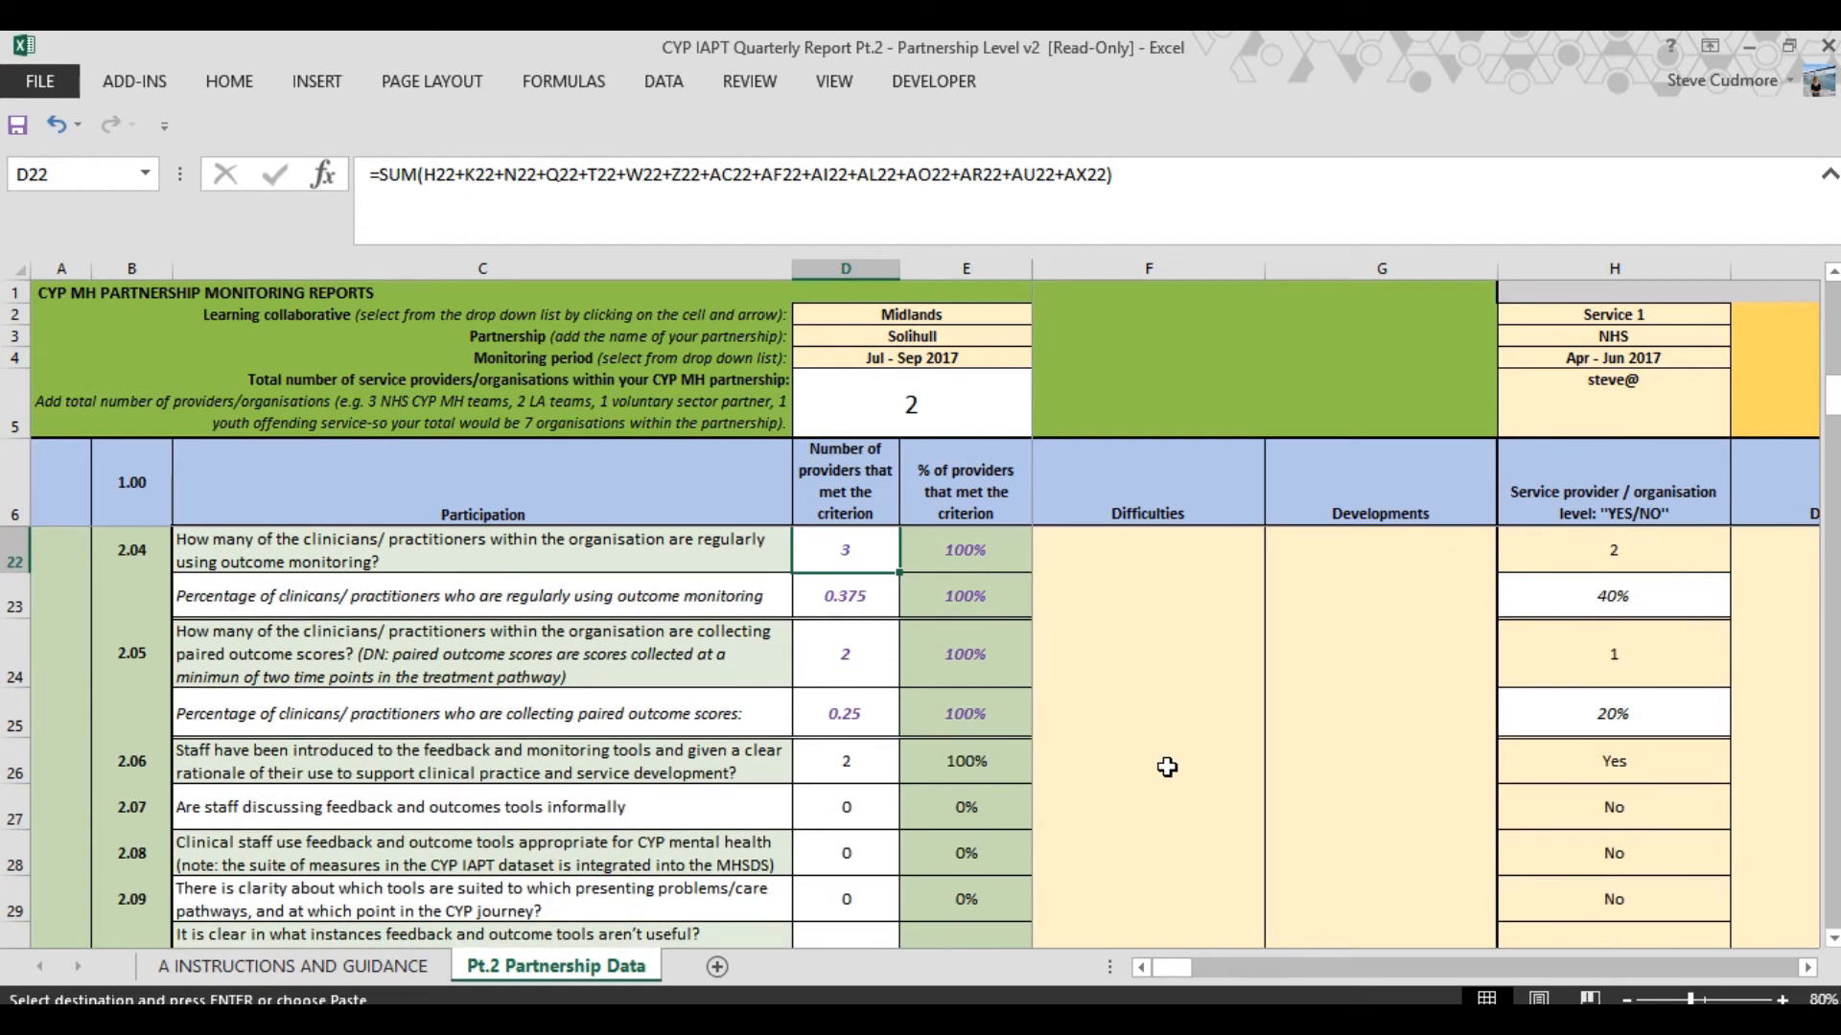
left_click(812, 595)
left_click(842, 713)
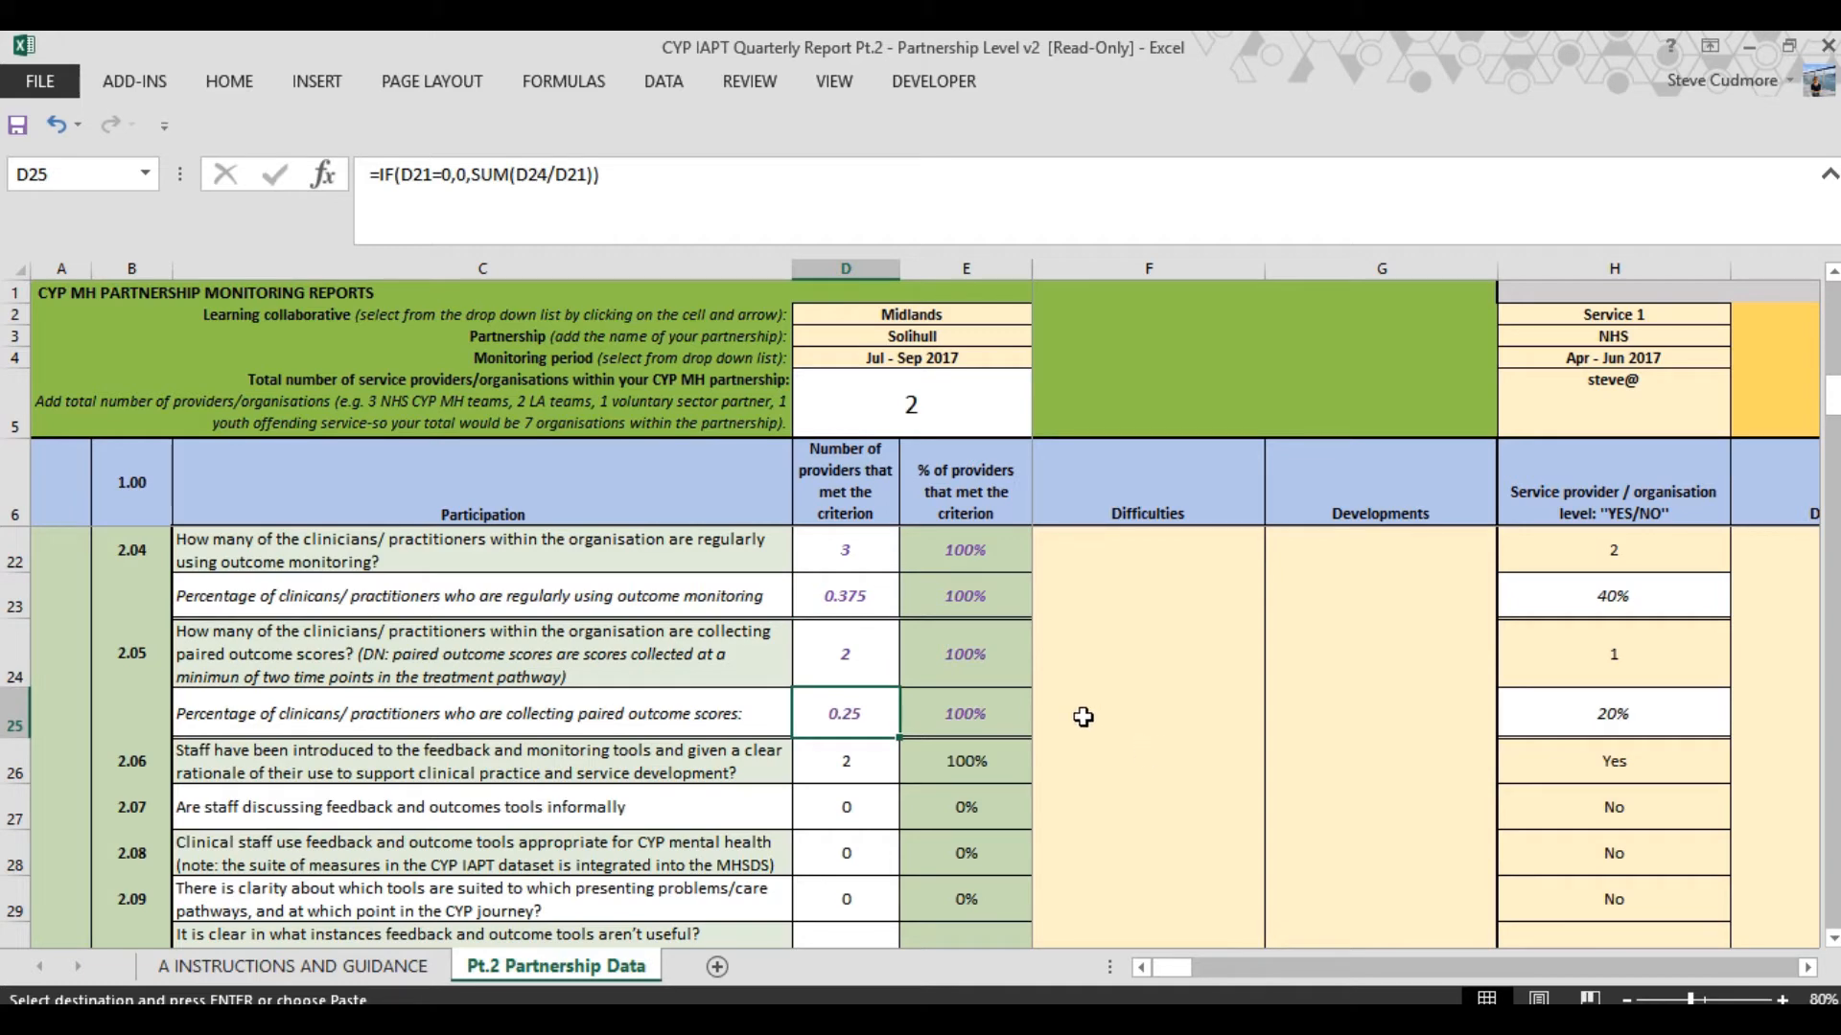
left_click(861, 592)
scroll(884, 690, "down", 4)
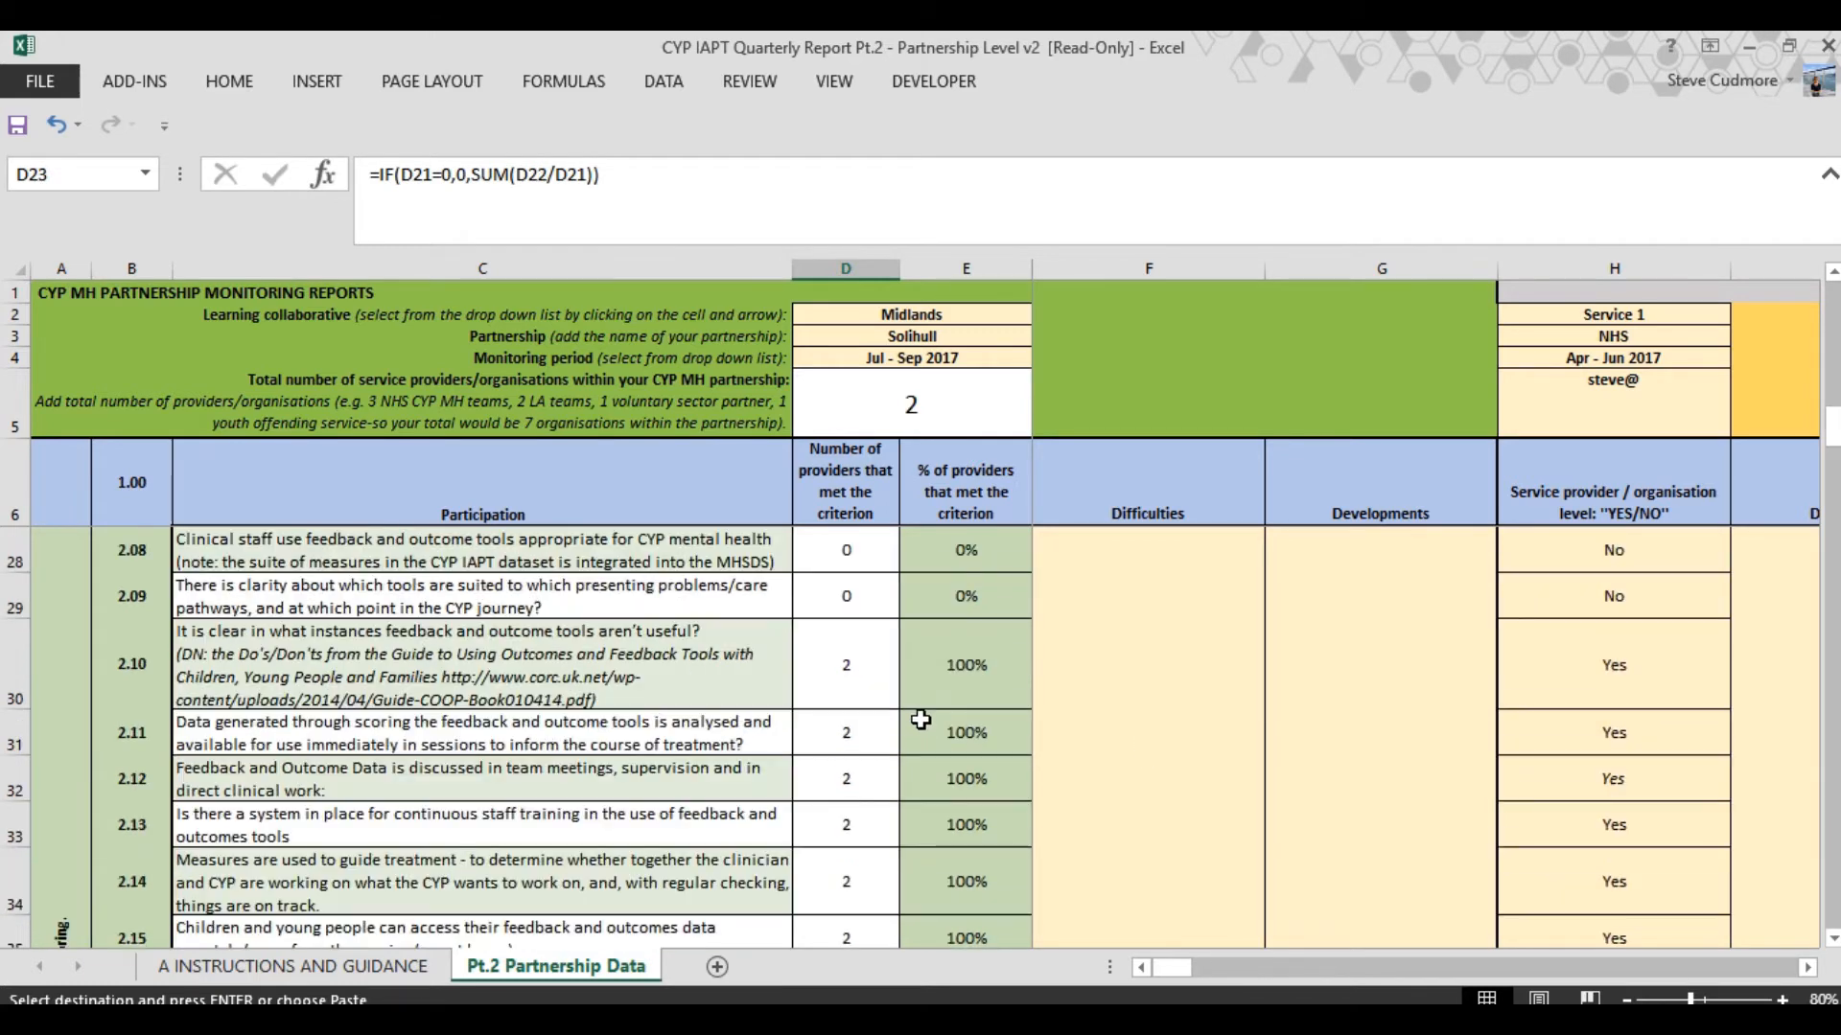
scroll(910, 677, "down", 2)
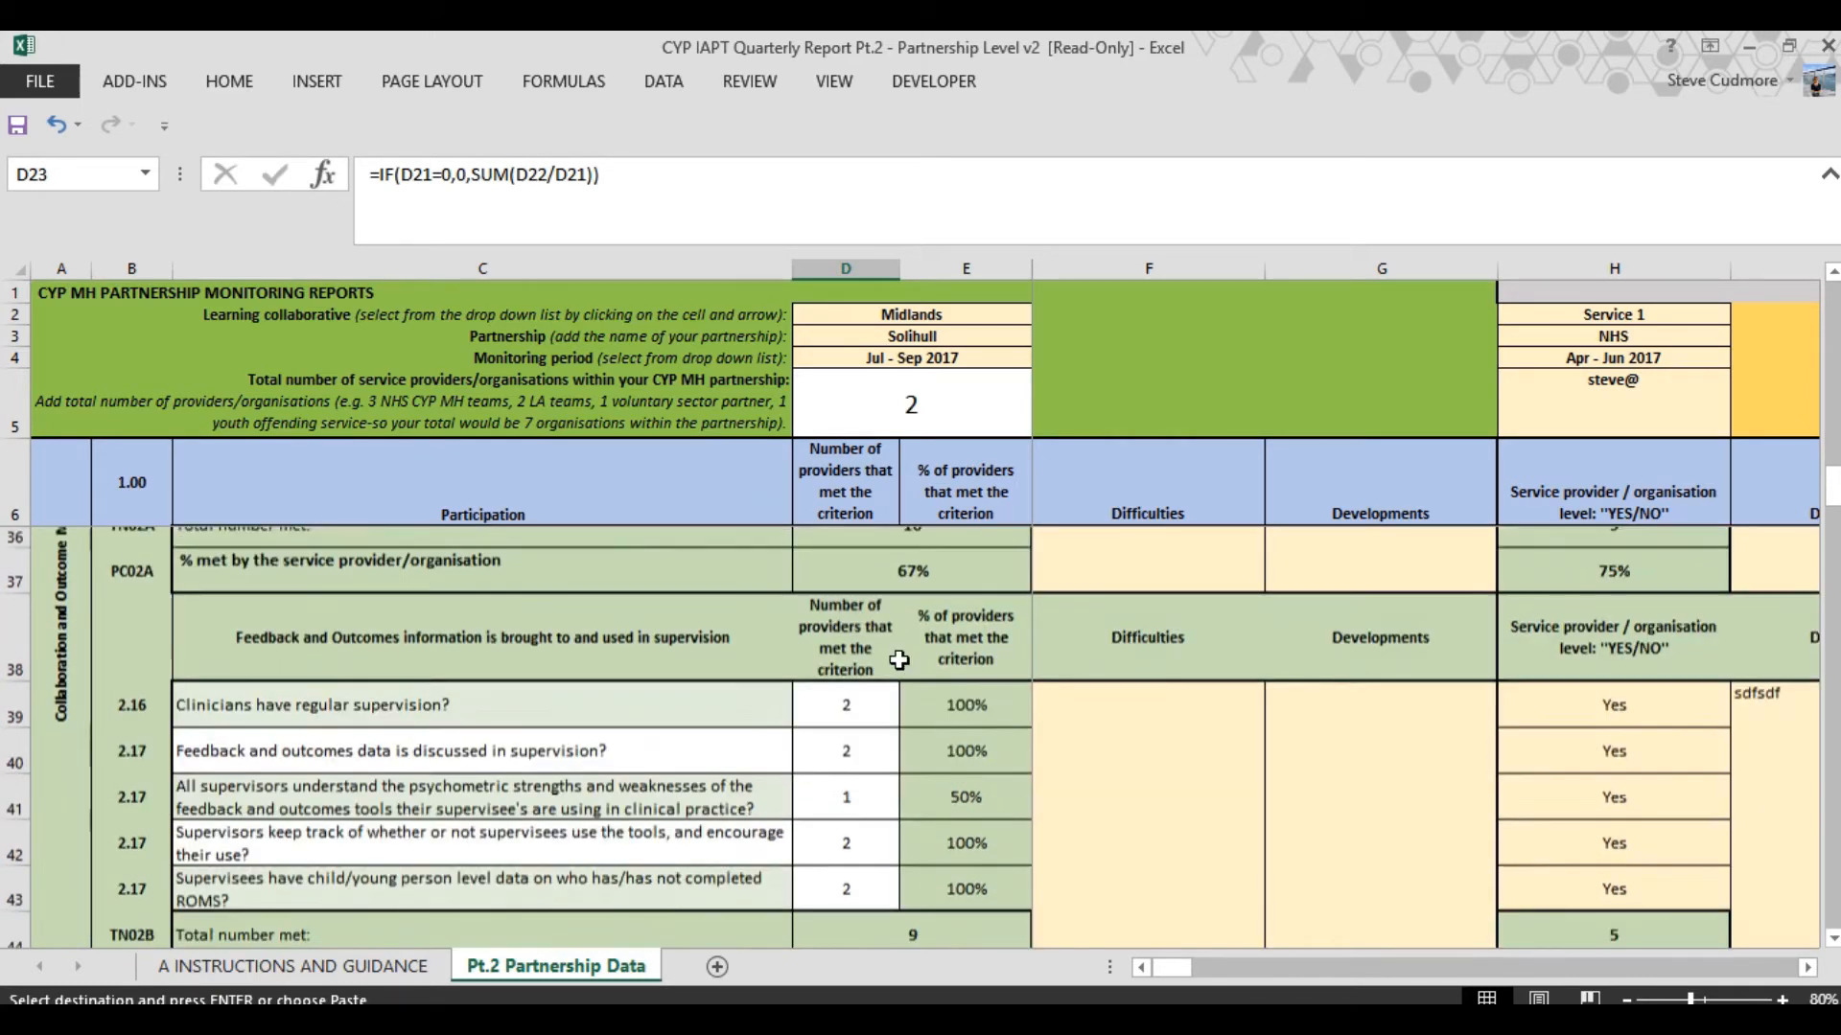
scroll(1505, 758, "up", 9)
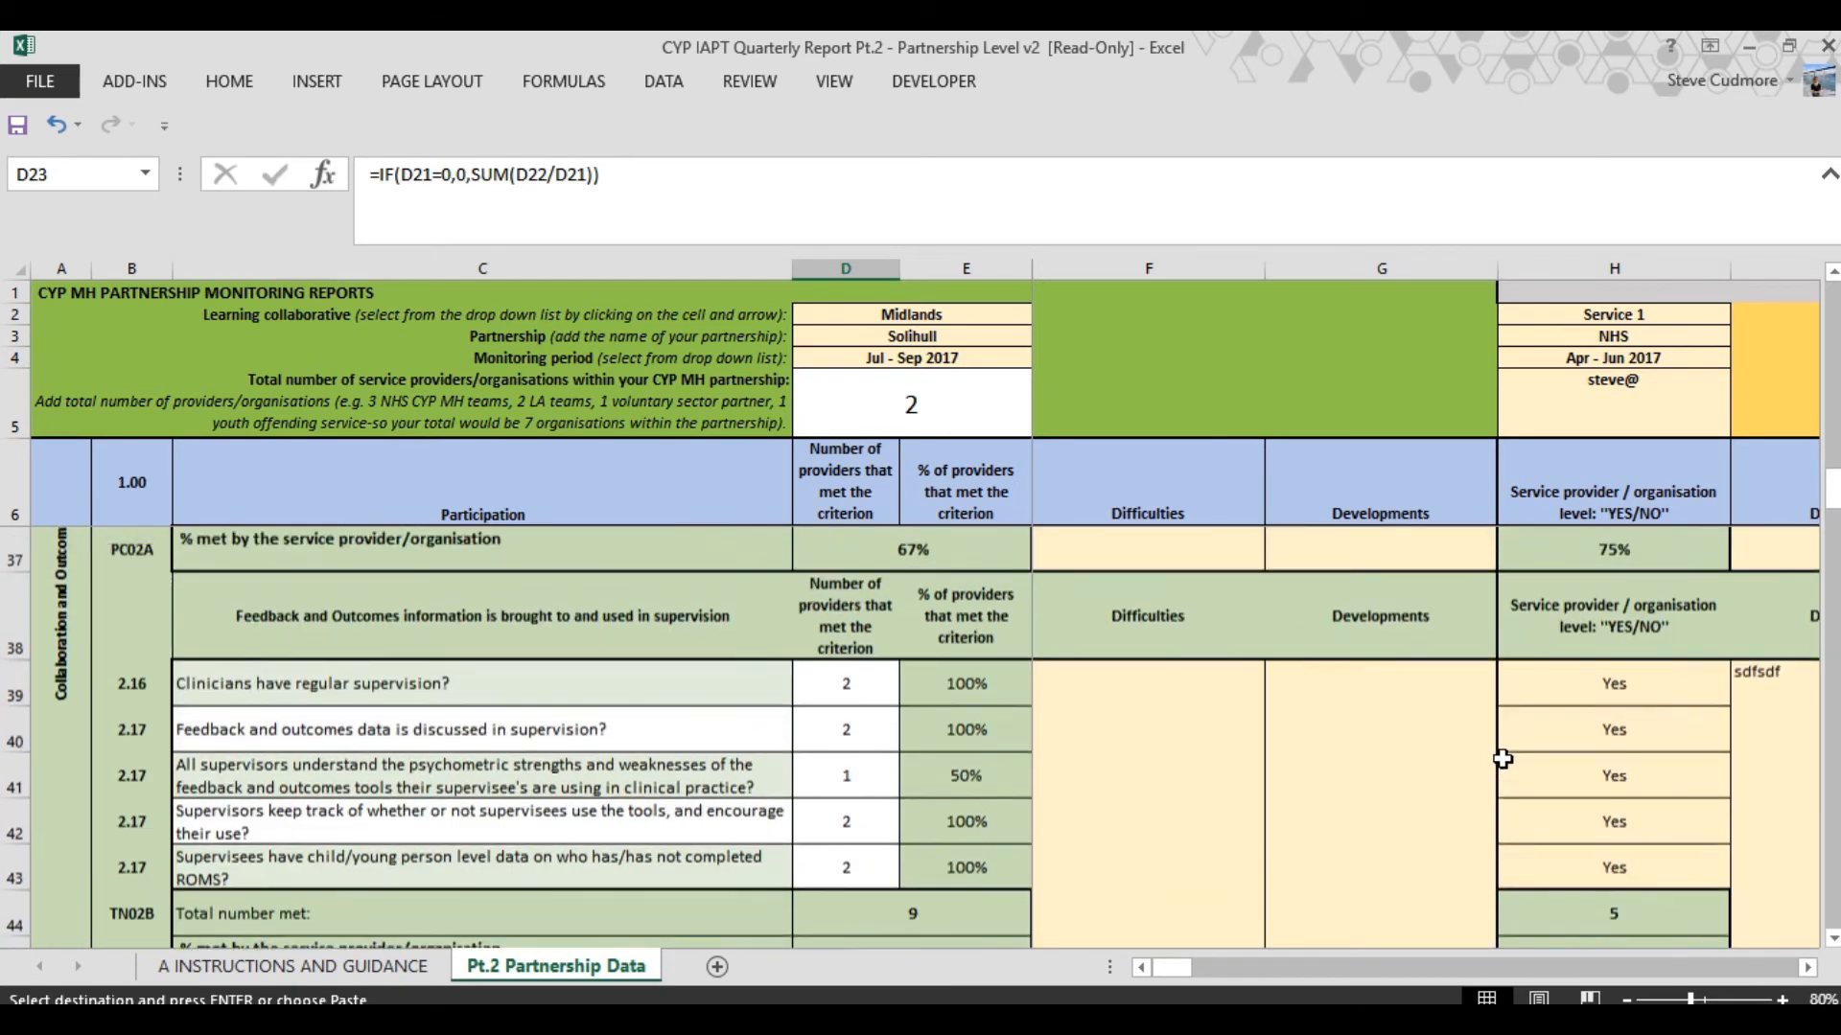
scroll(1243, 770, "up", 2)
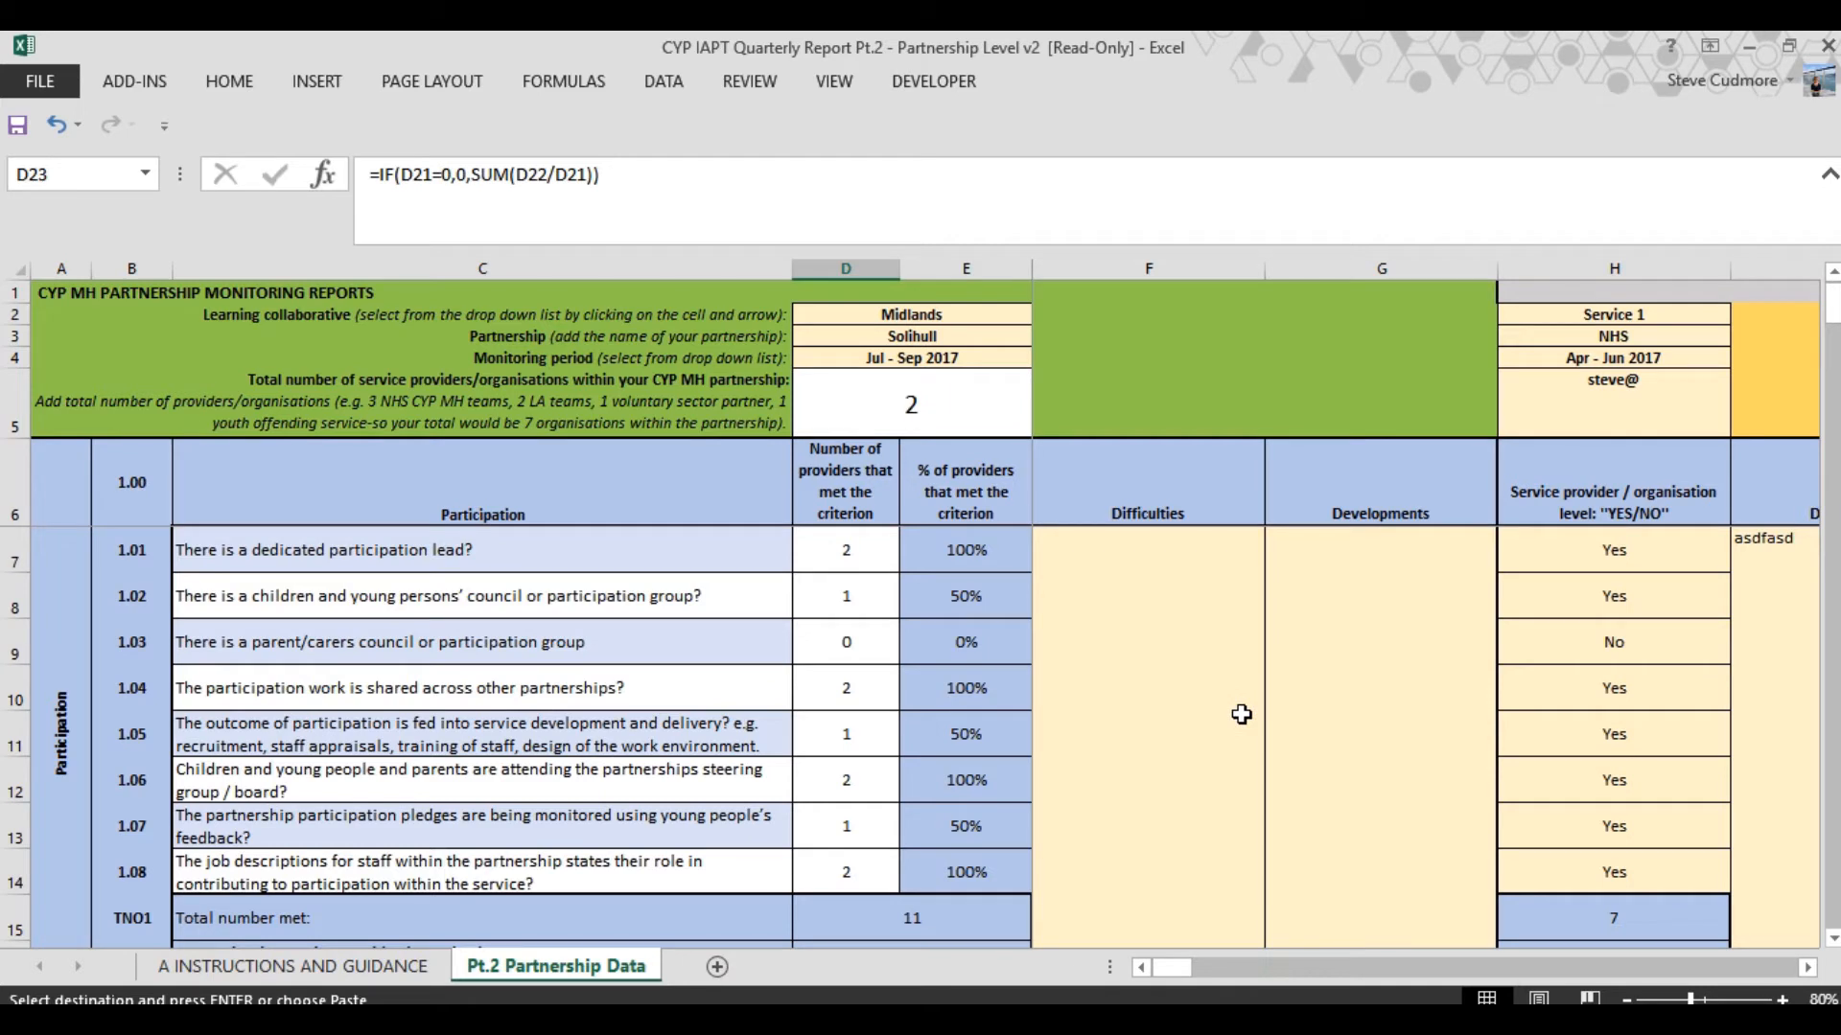
Review the providers' Participation difficulties and developments, and select the matching partnership-level summary cells F7 and G7 in turn
left_click(1808, 968)
left_click(1808, 968)
left_click(1808, 968)
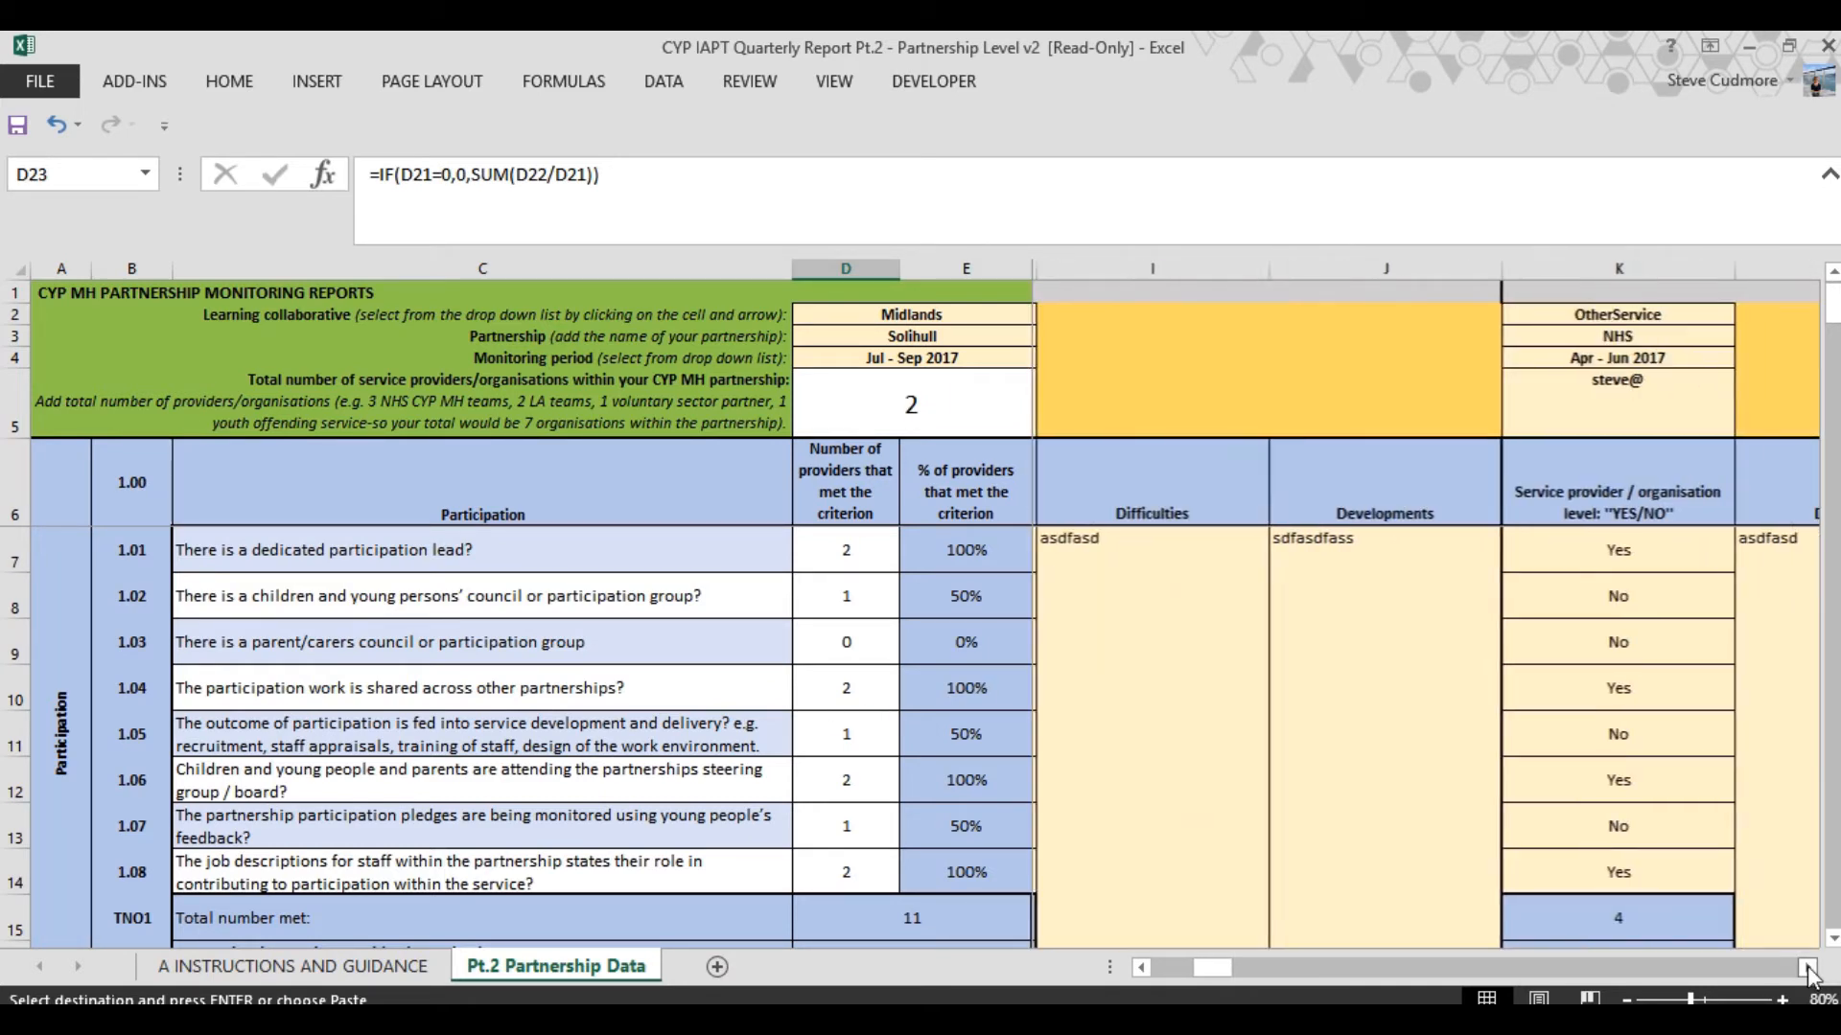
left_click(1808, 969)
left_click_drag(1237, 970, 1152, 974)
left_click(1169, 618)
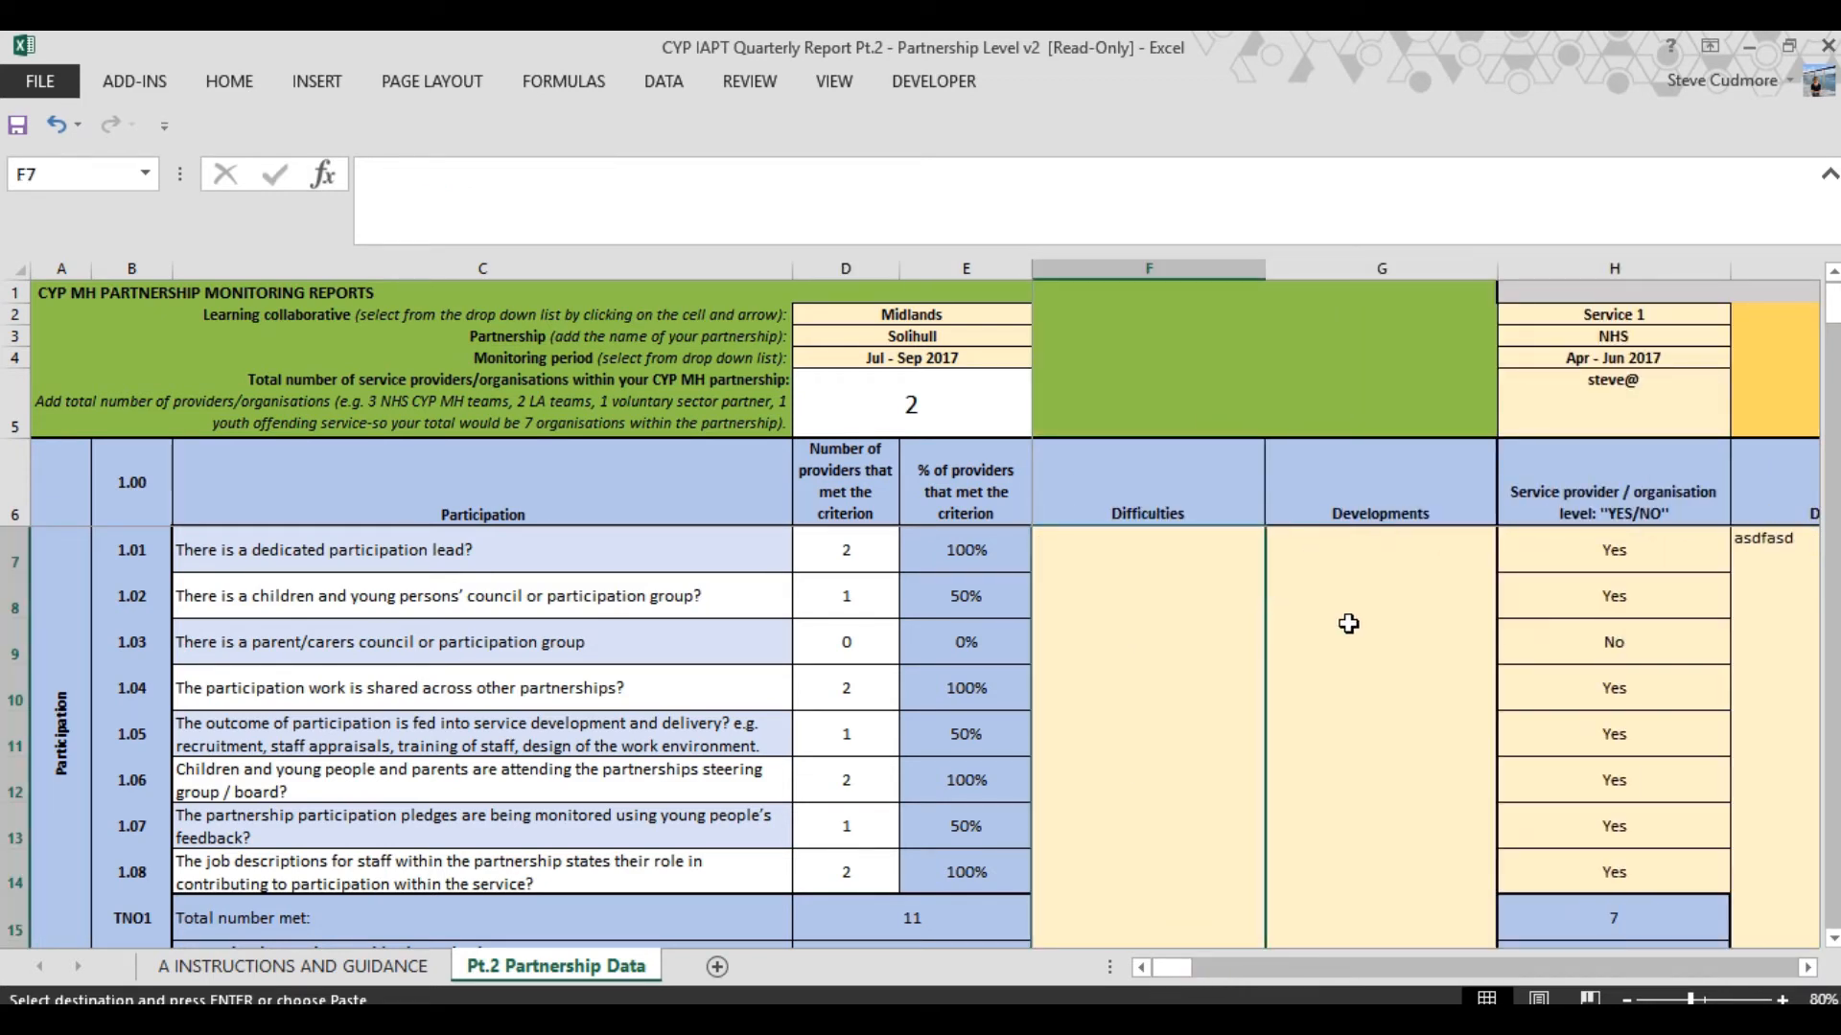
key("Right")
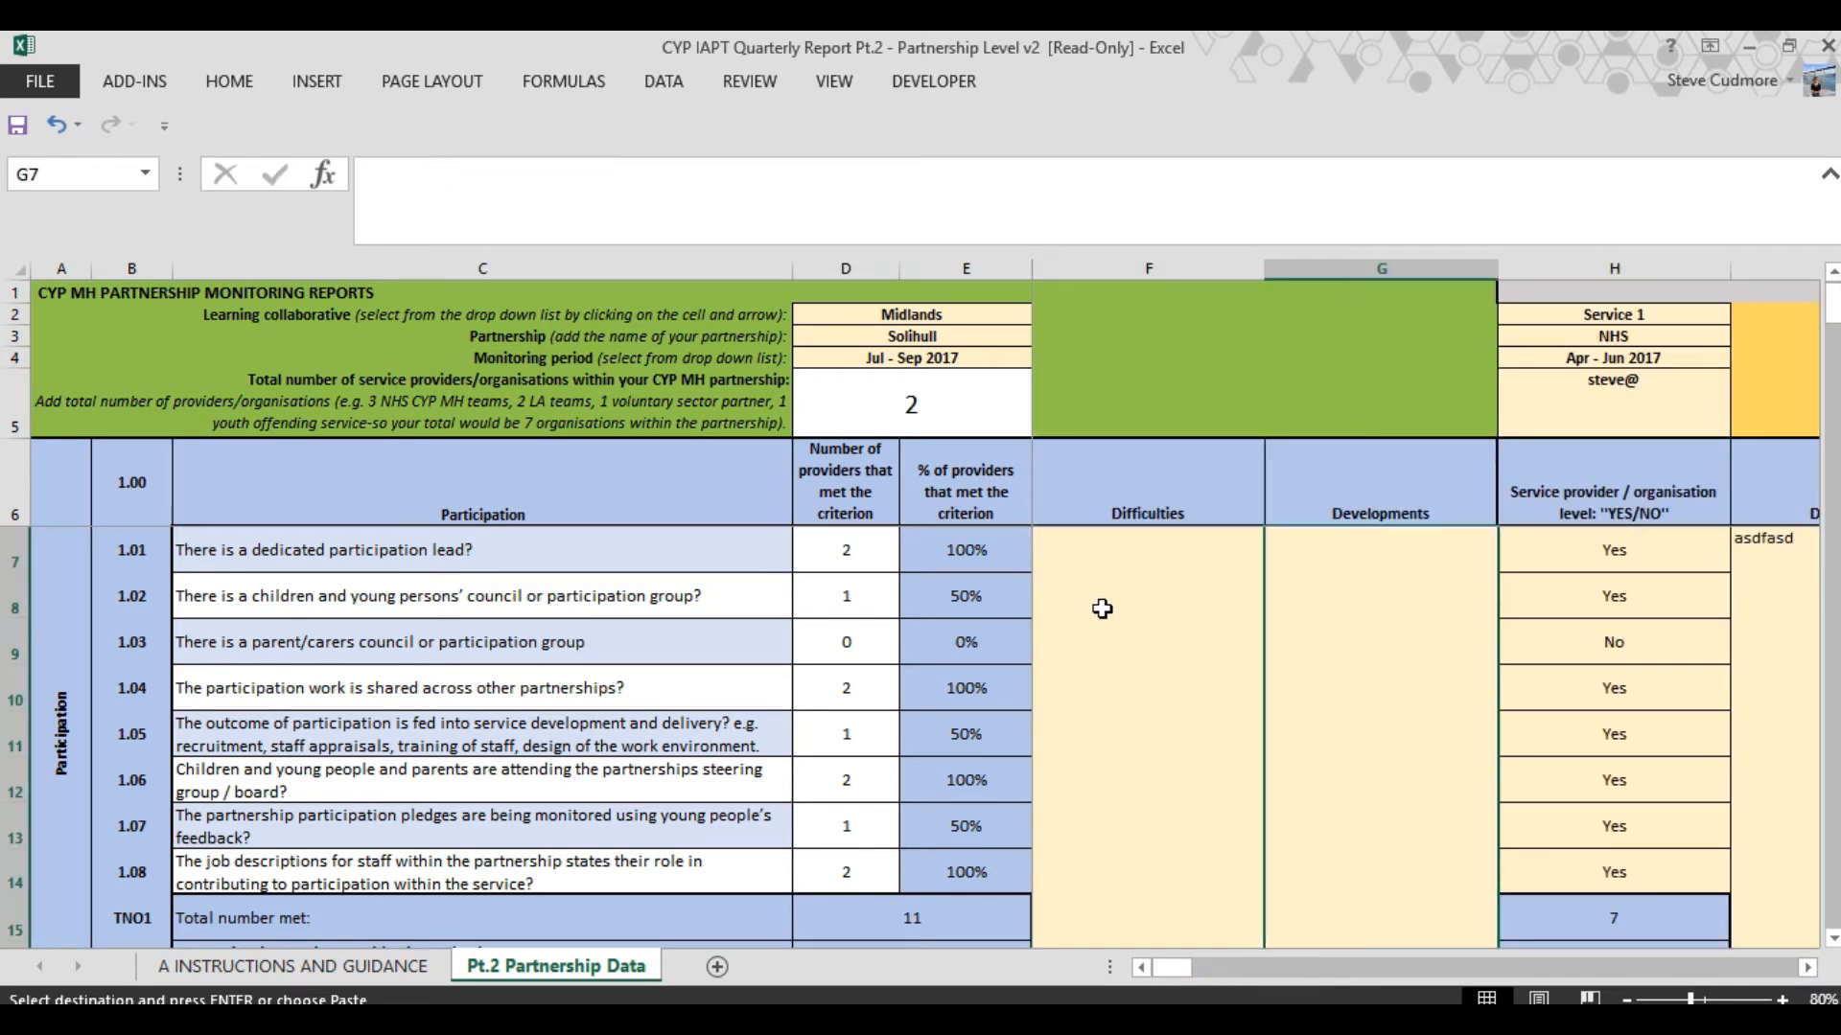
Review the partnership-level narrative fields, from Participation difficulties, developments and goal down to the implementation barriers, helping factors and successes
key("Left")
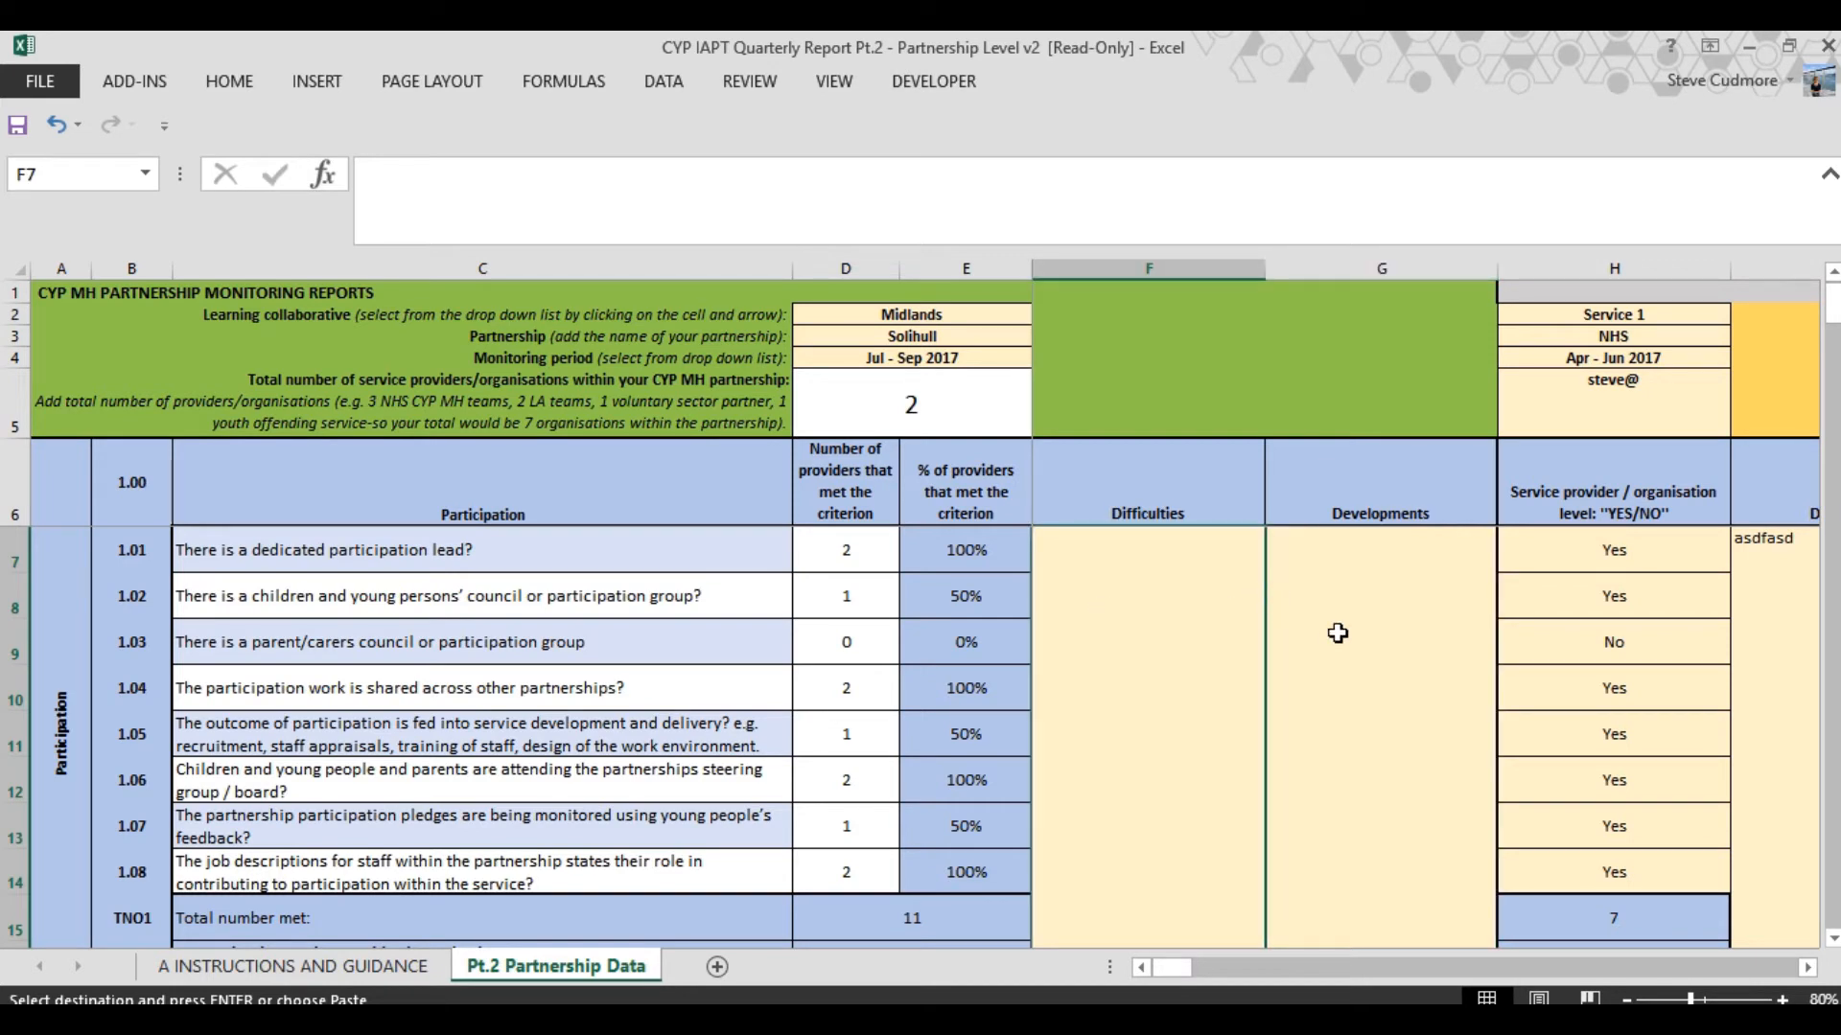
left_click(1374, 744)
scroll(1035, 719, "down", 3)
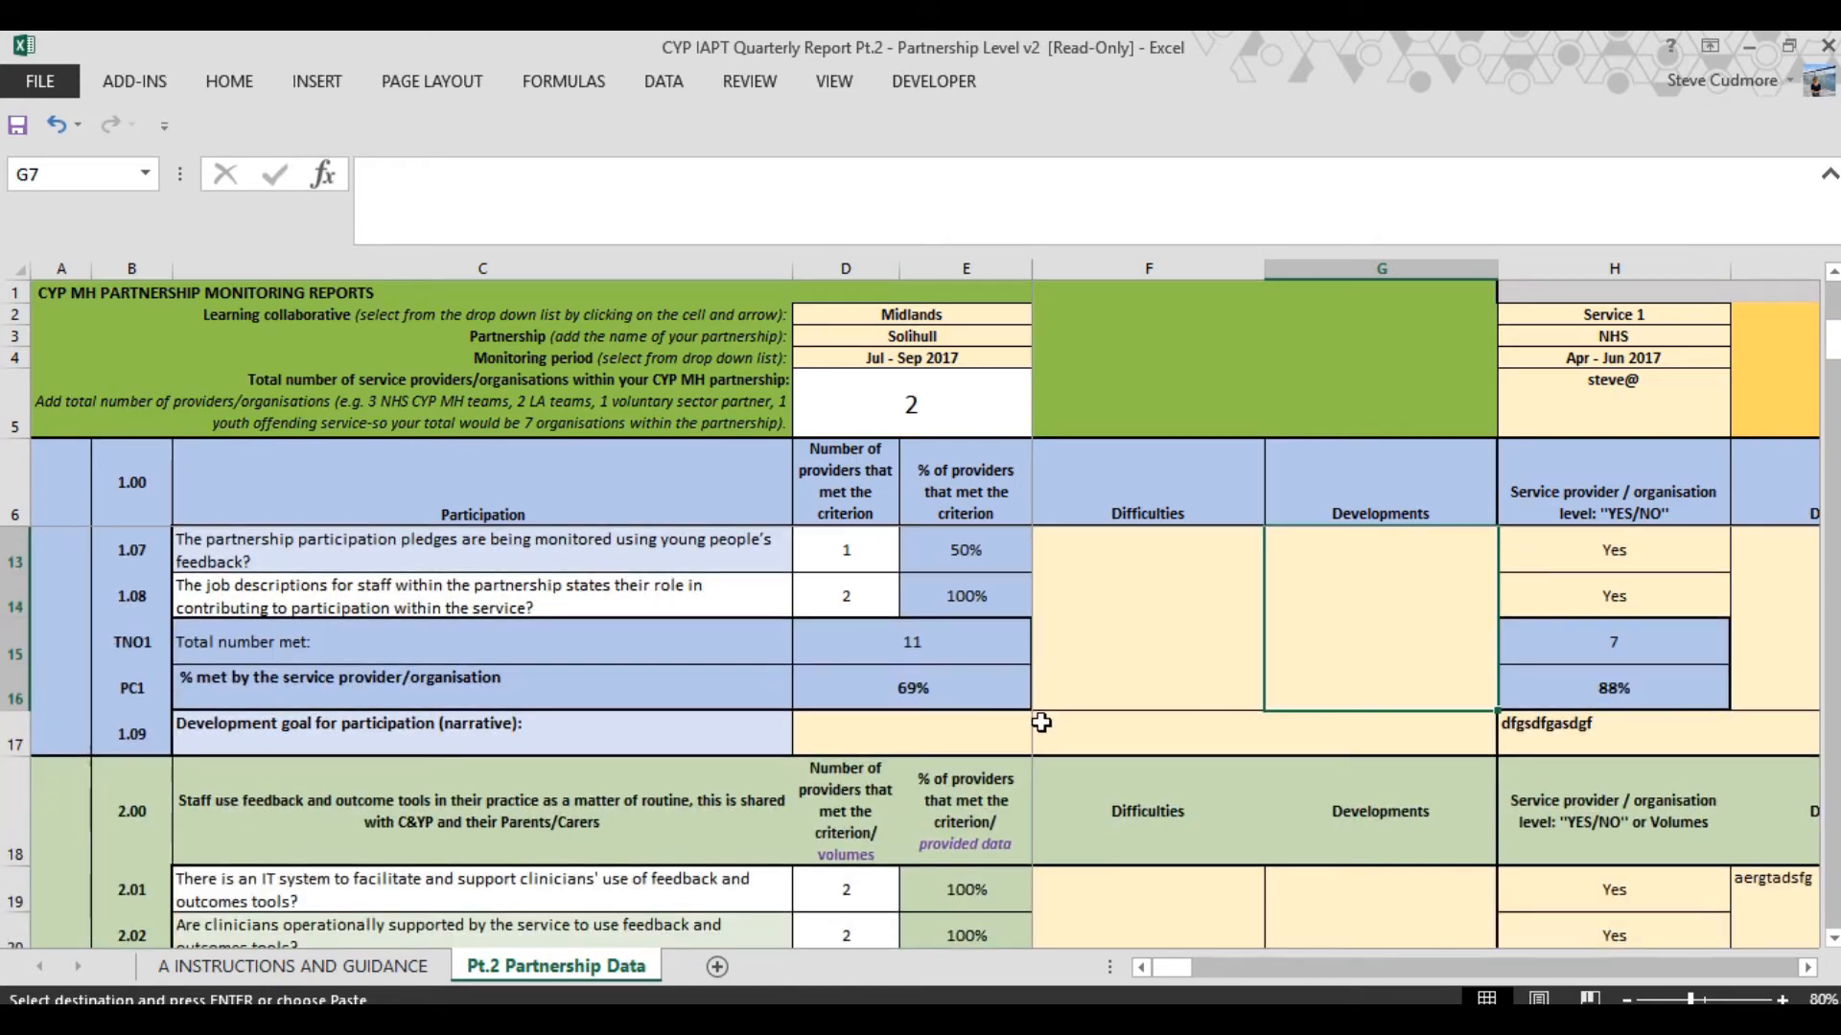
left_click(964, 733)
scroll(1105, 813, "down", 1)
scroll(1104, 812, "down", 7)
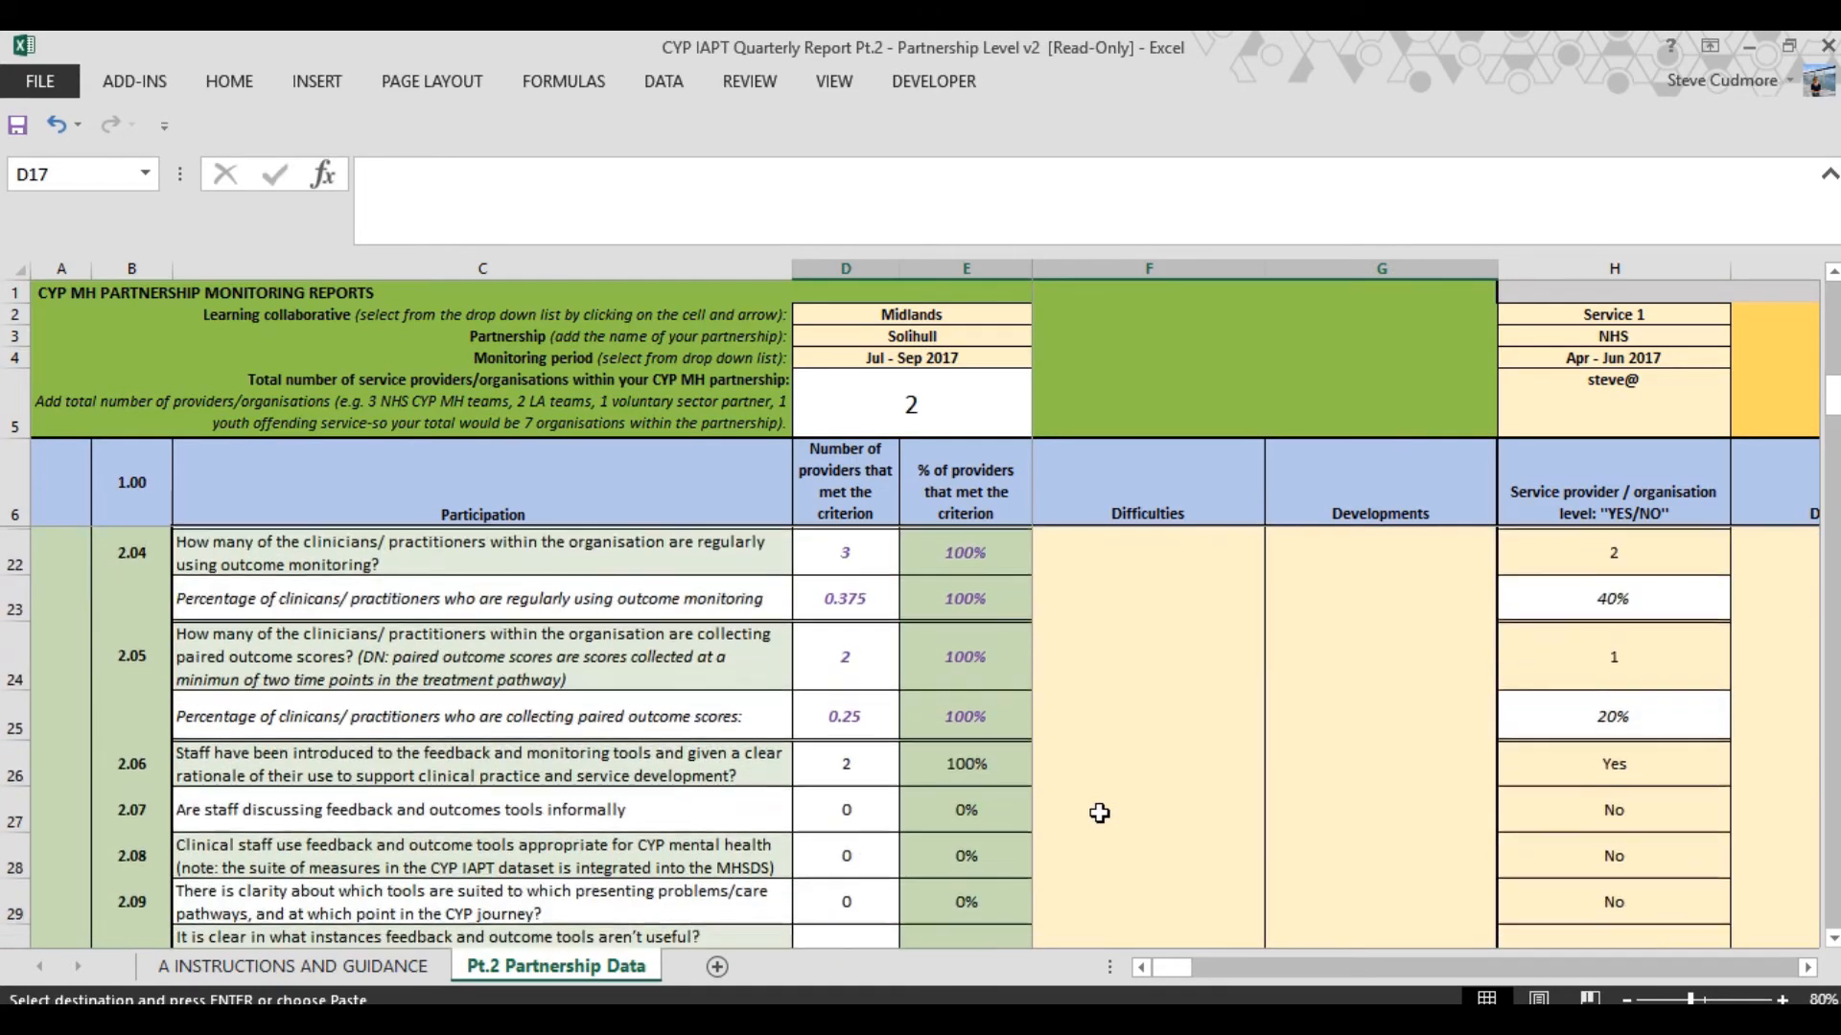
scroll(1095, 813, "down", 9)
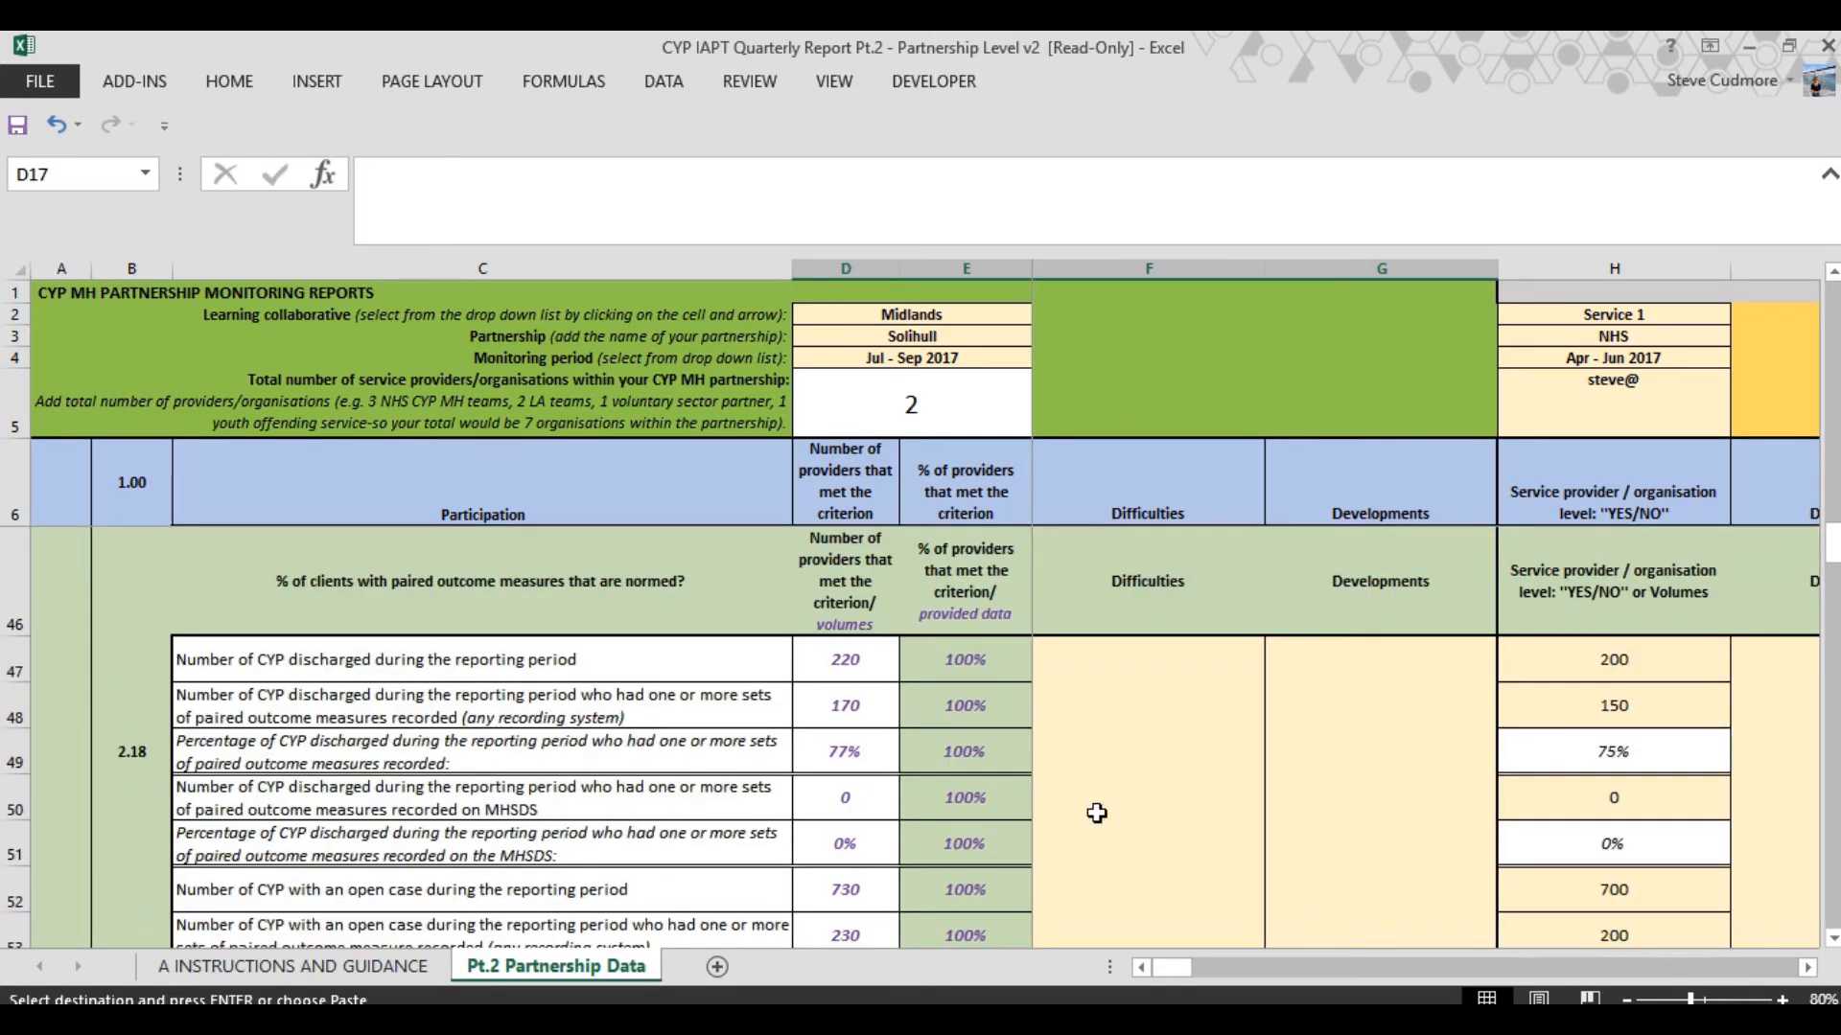
scroll(1096, 813, "down", 9)
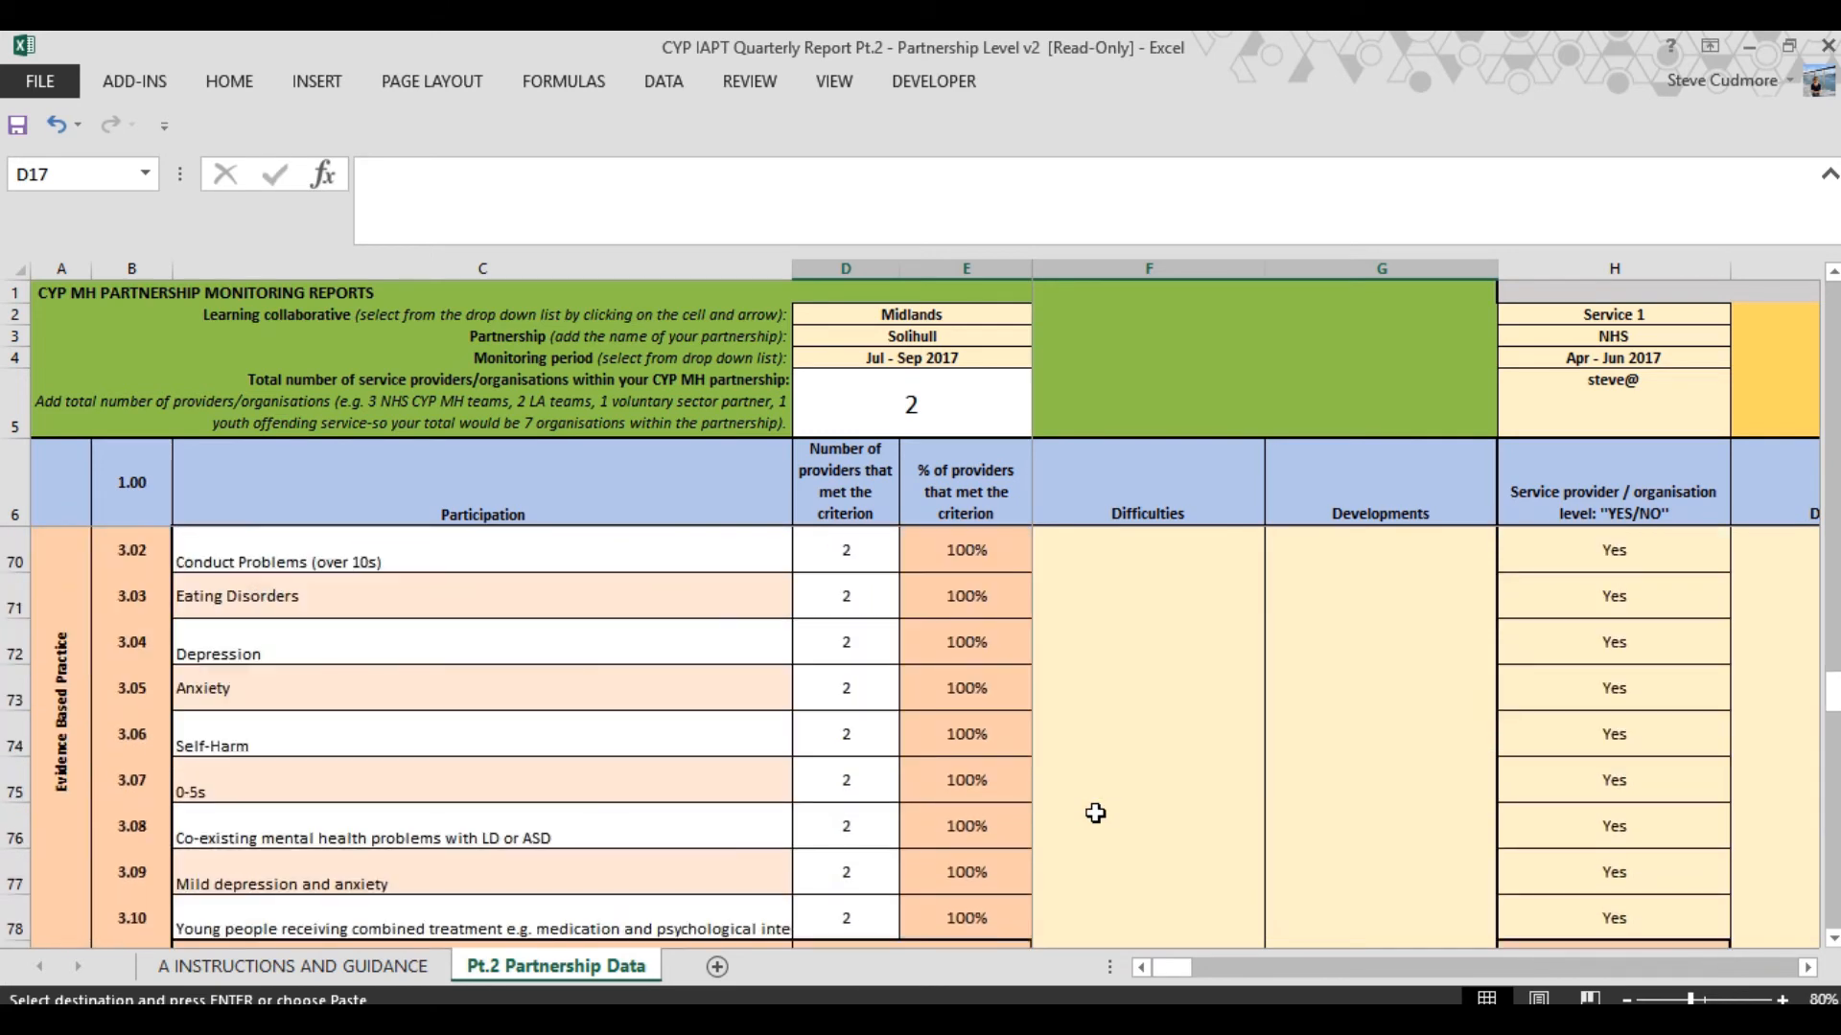
scroll(1096, 813, "down", 6)
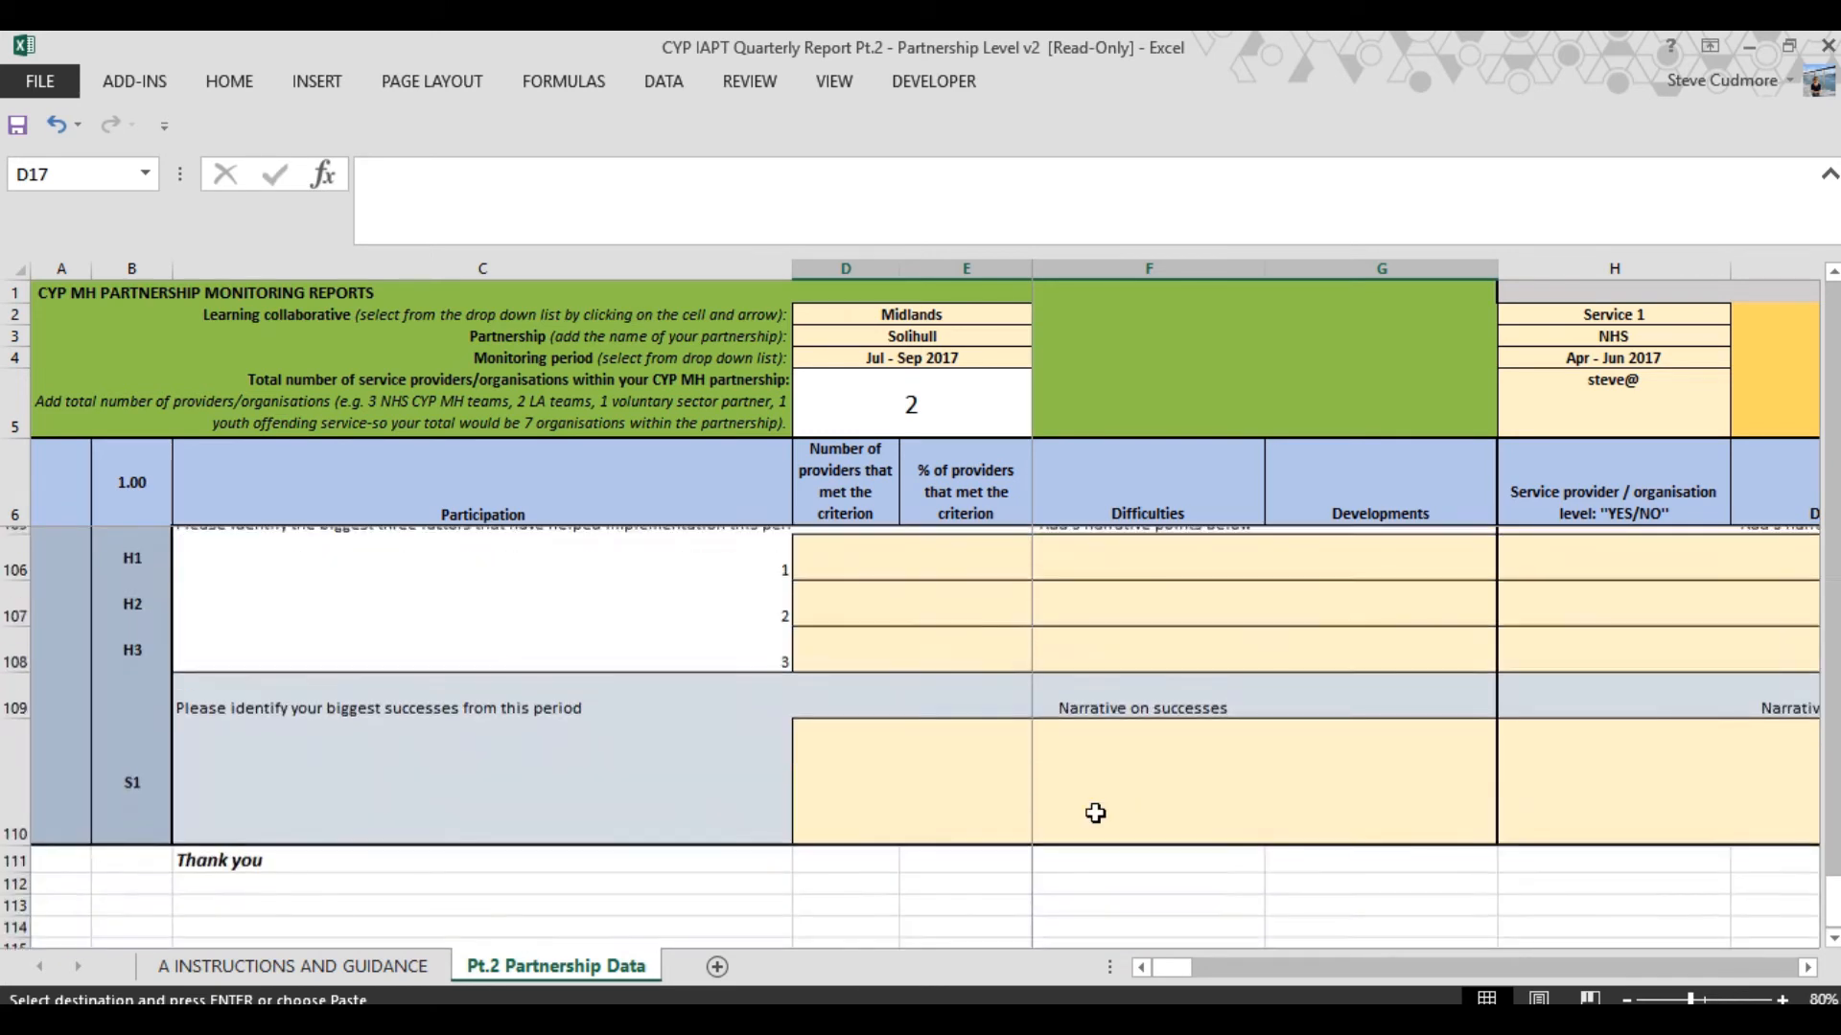
scroll(1096, 813, "up", 2)
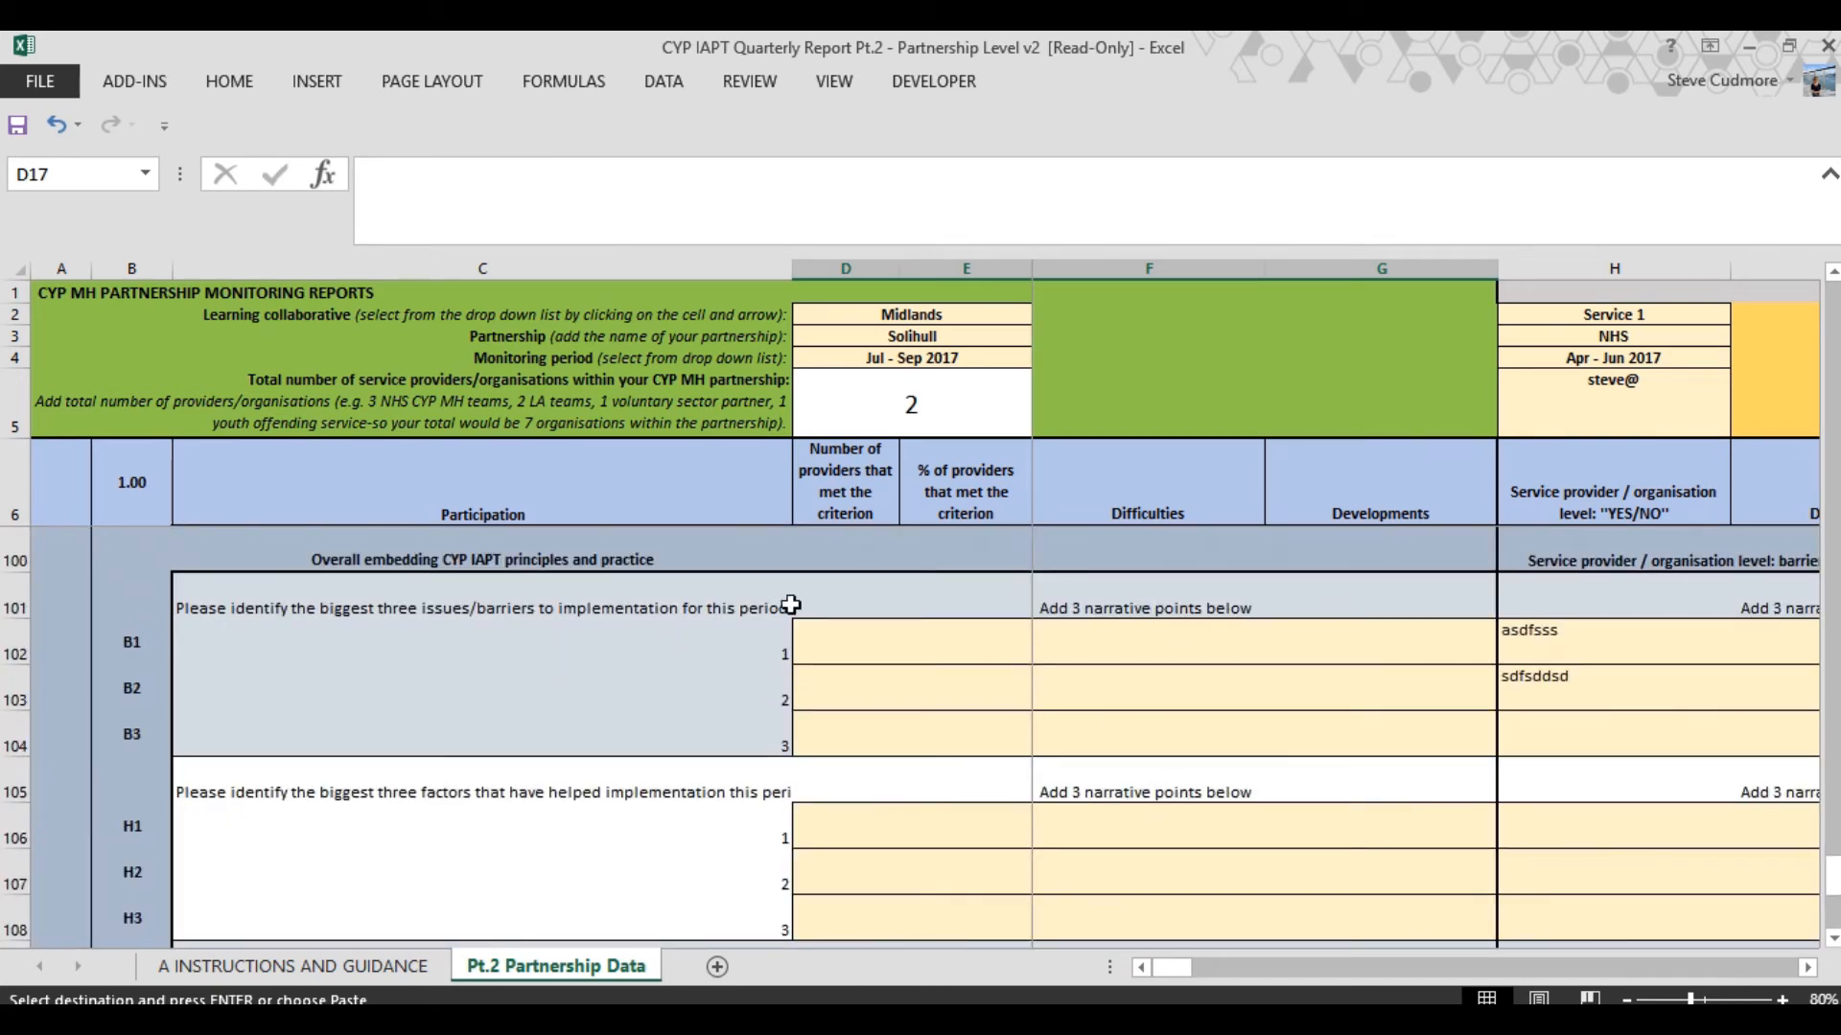
Examine the D60 formula for families offered an intervention, and compare the partnership-level PROMS, PREMS and GBOs figures with both providers' volumes
scroll(1179, 688, "up", 2)
scroll(1179, 690, "up", 2)
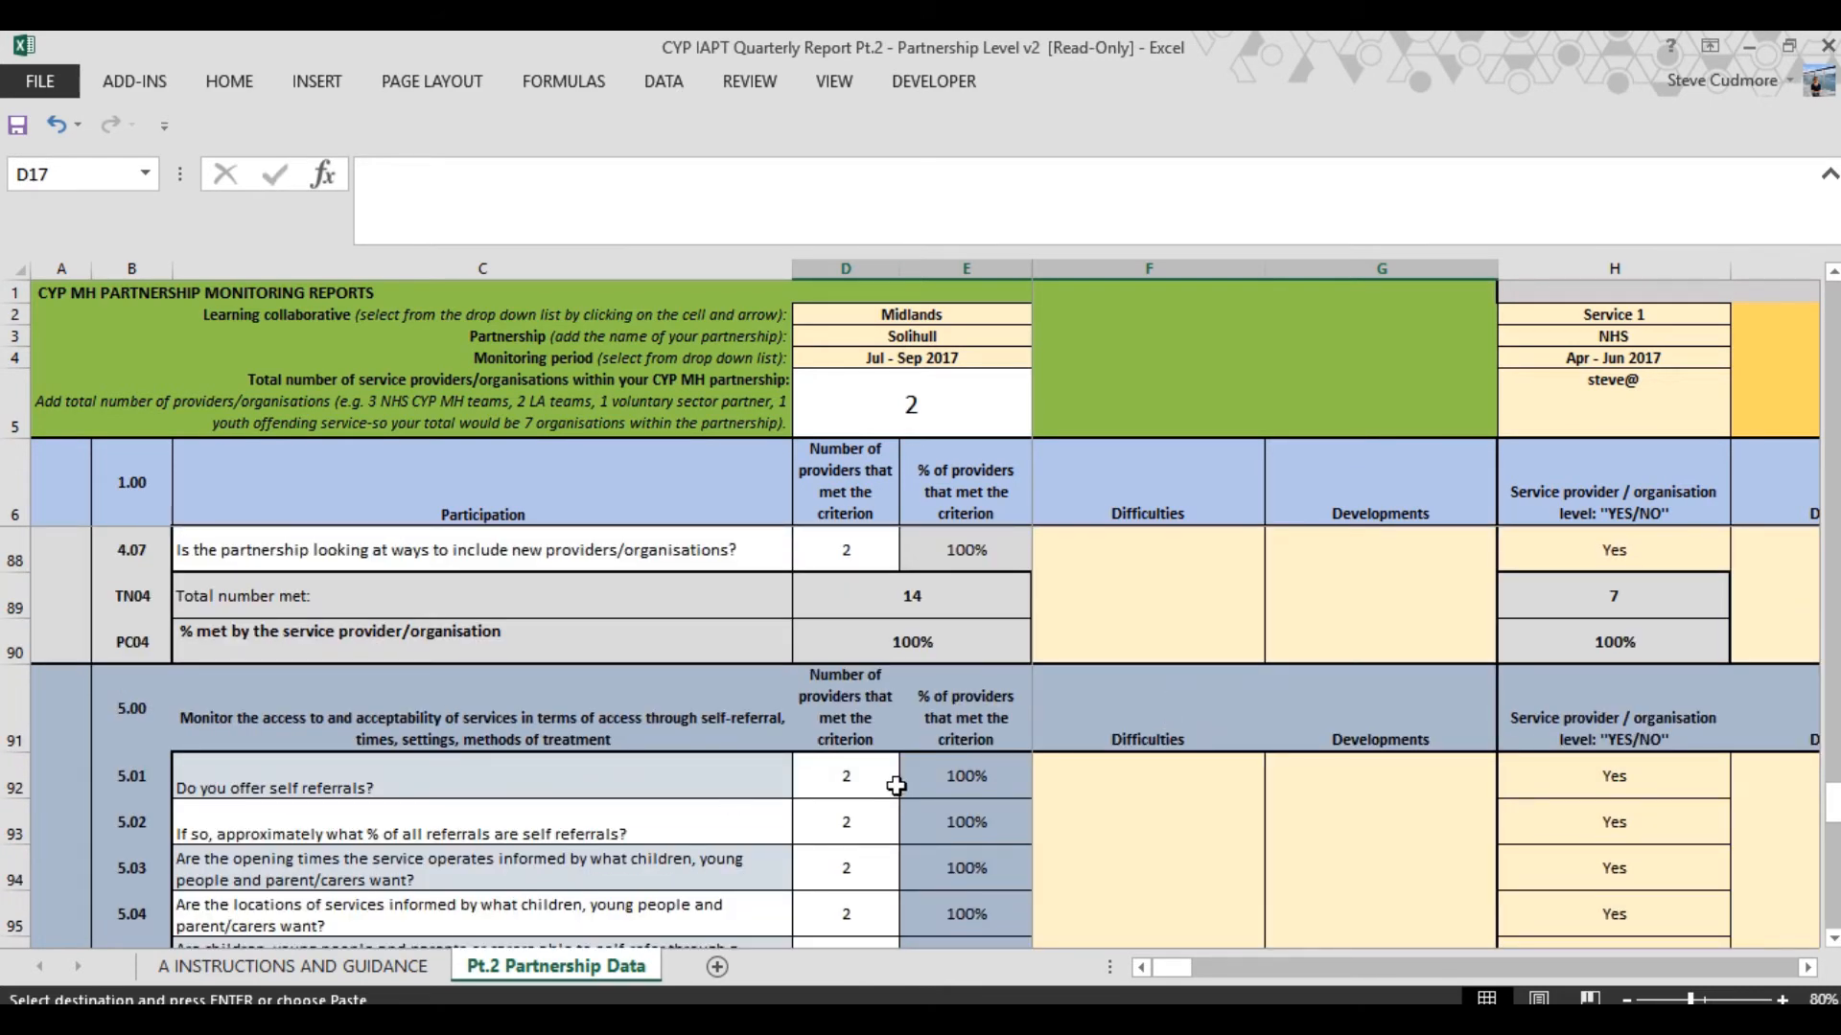
scroll(898, 791, "up", 3)
scroll(898, 786, "up", 7)
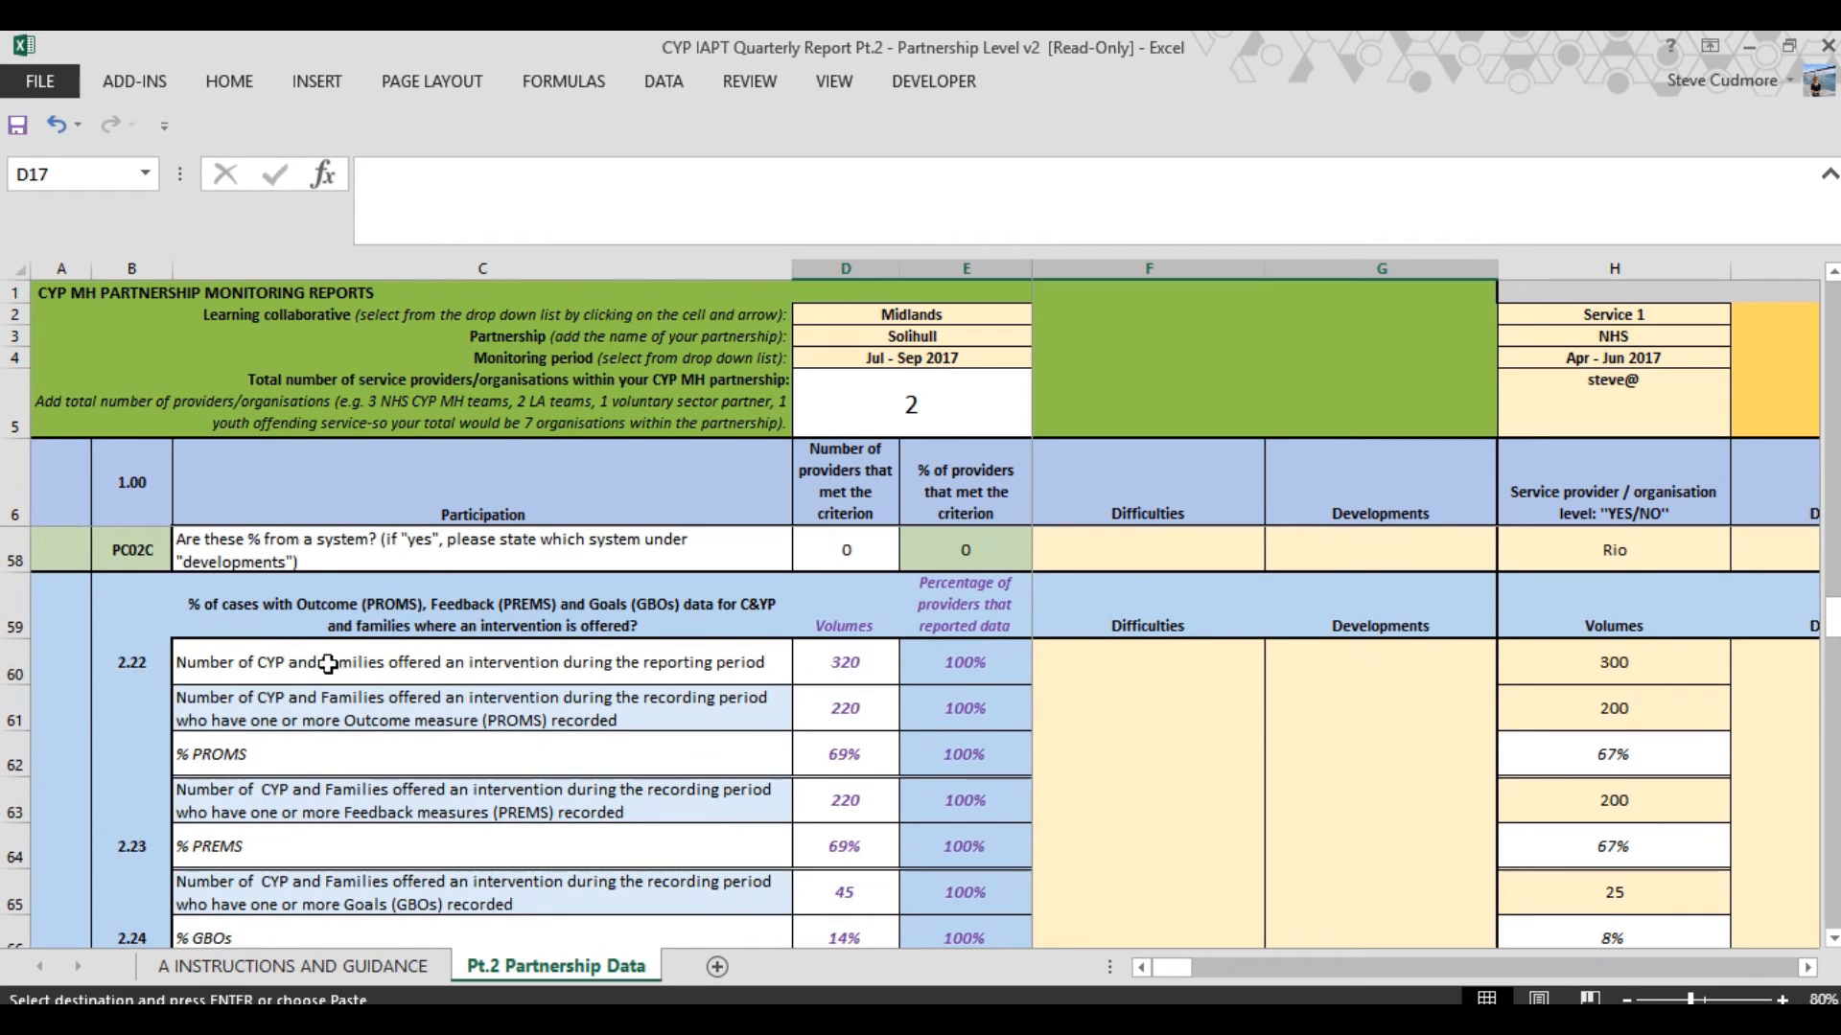
left_click(844, 666)
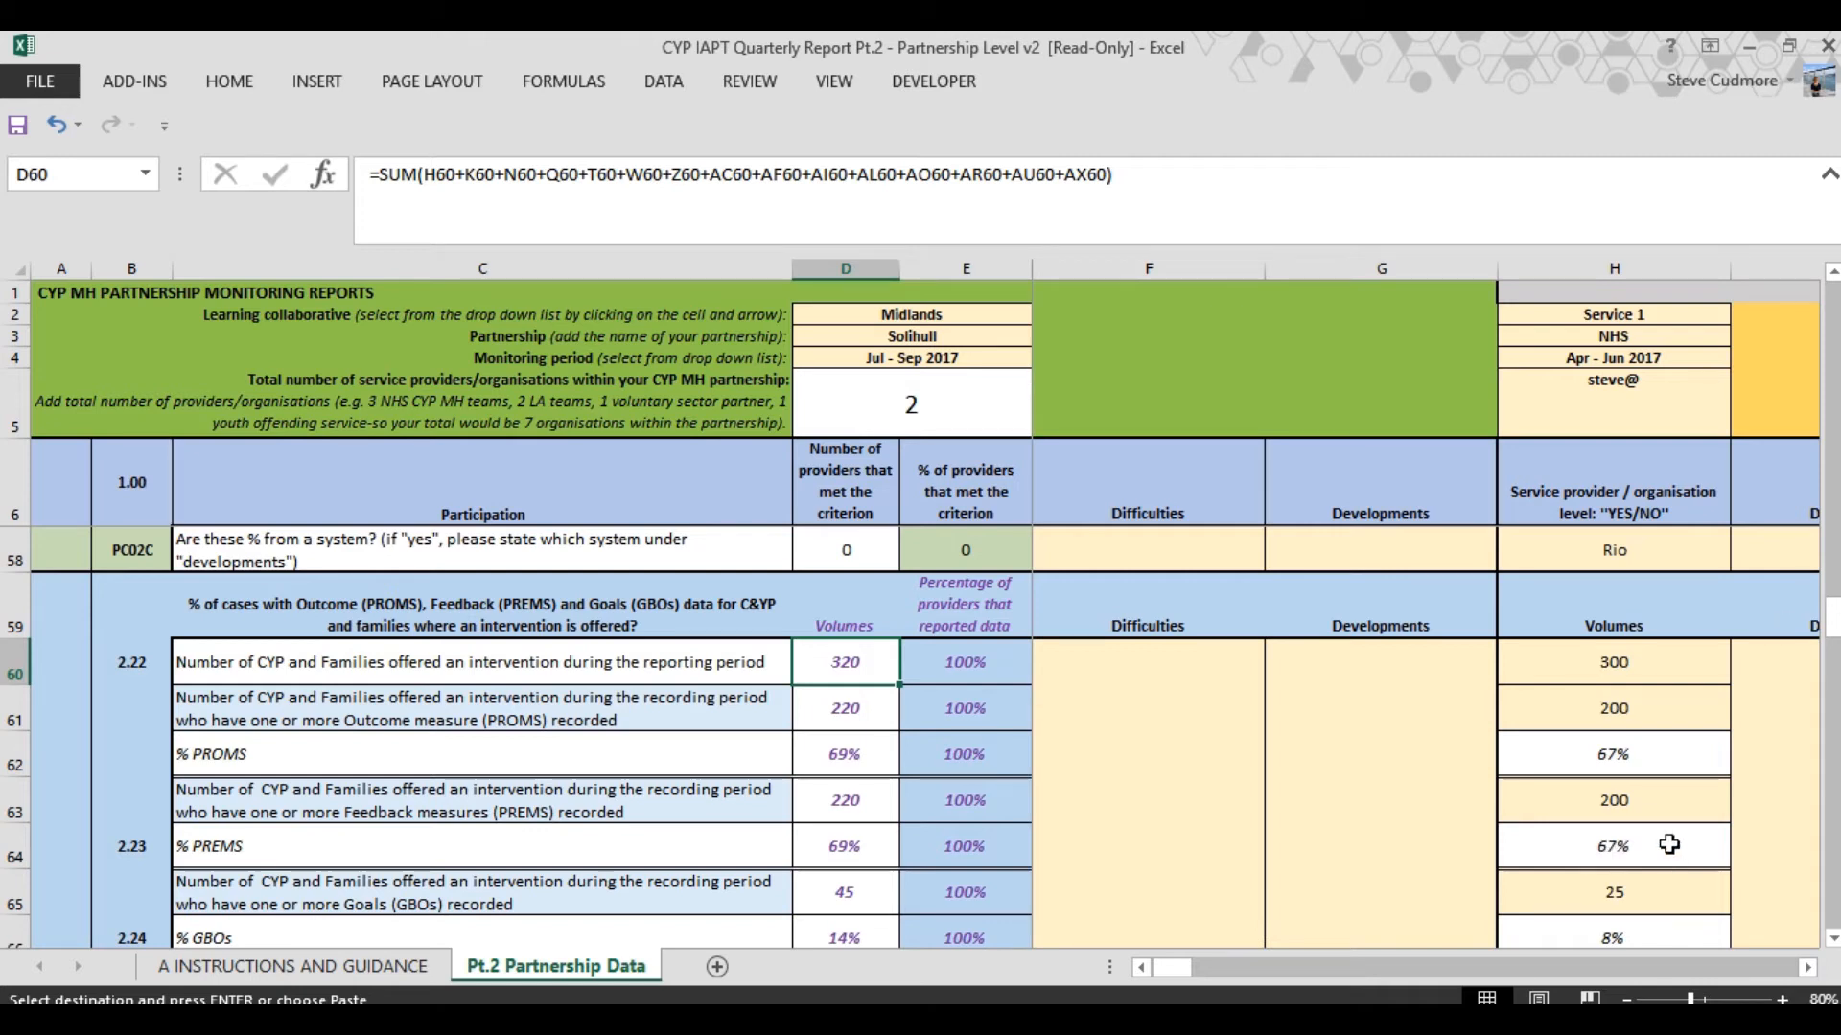
left_click(1808, 968)
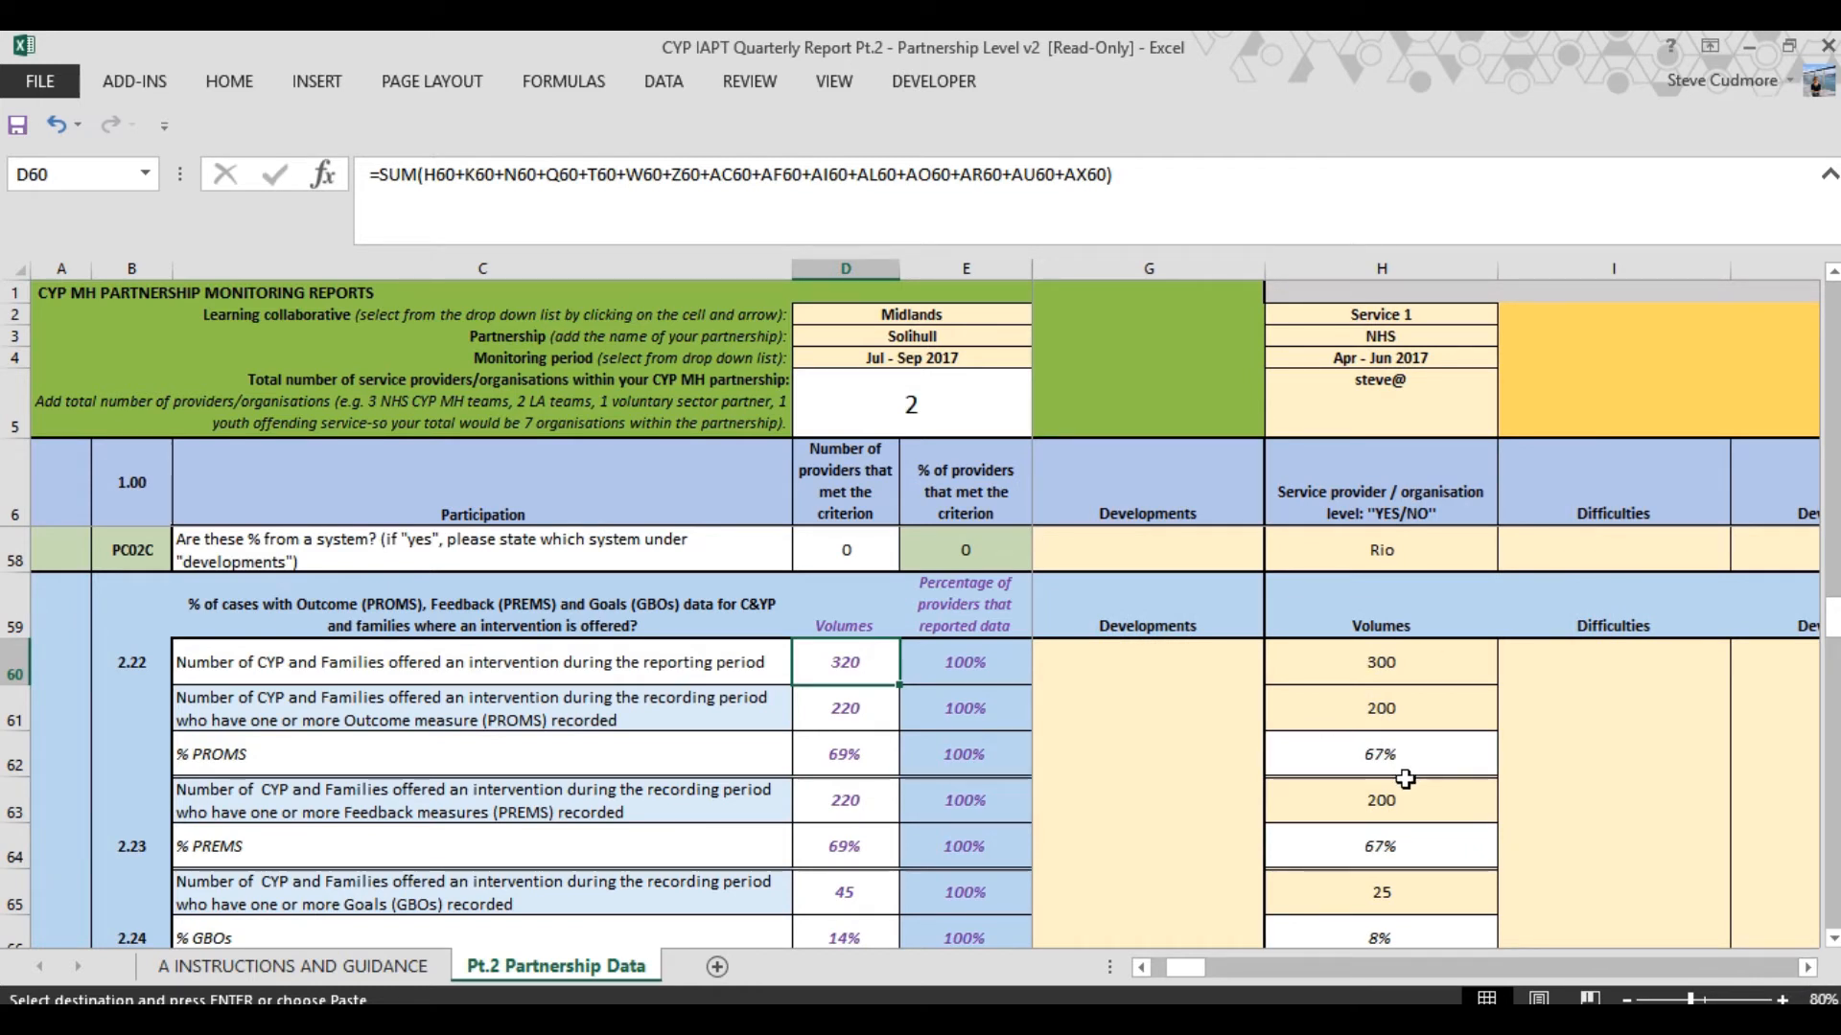
left_click(1808, 967)
left_click(1808, 967)
left_click(1807, 967)
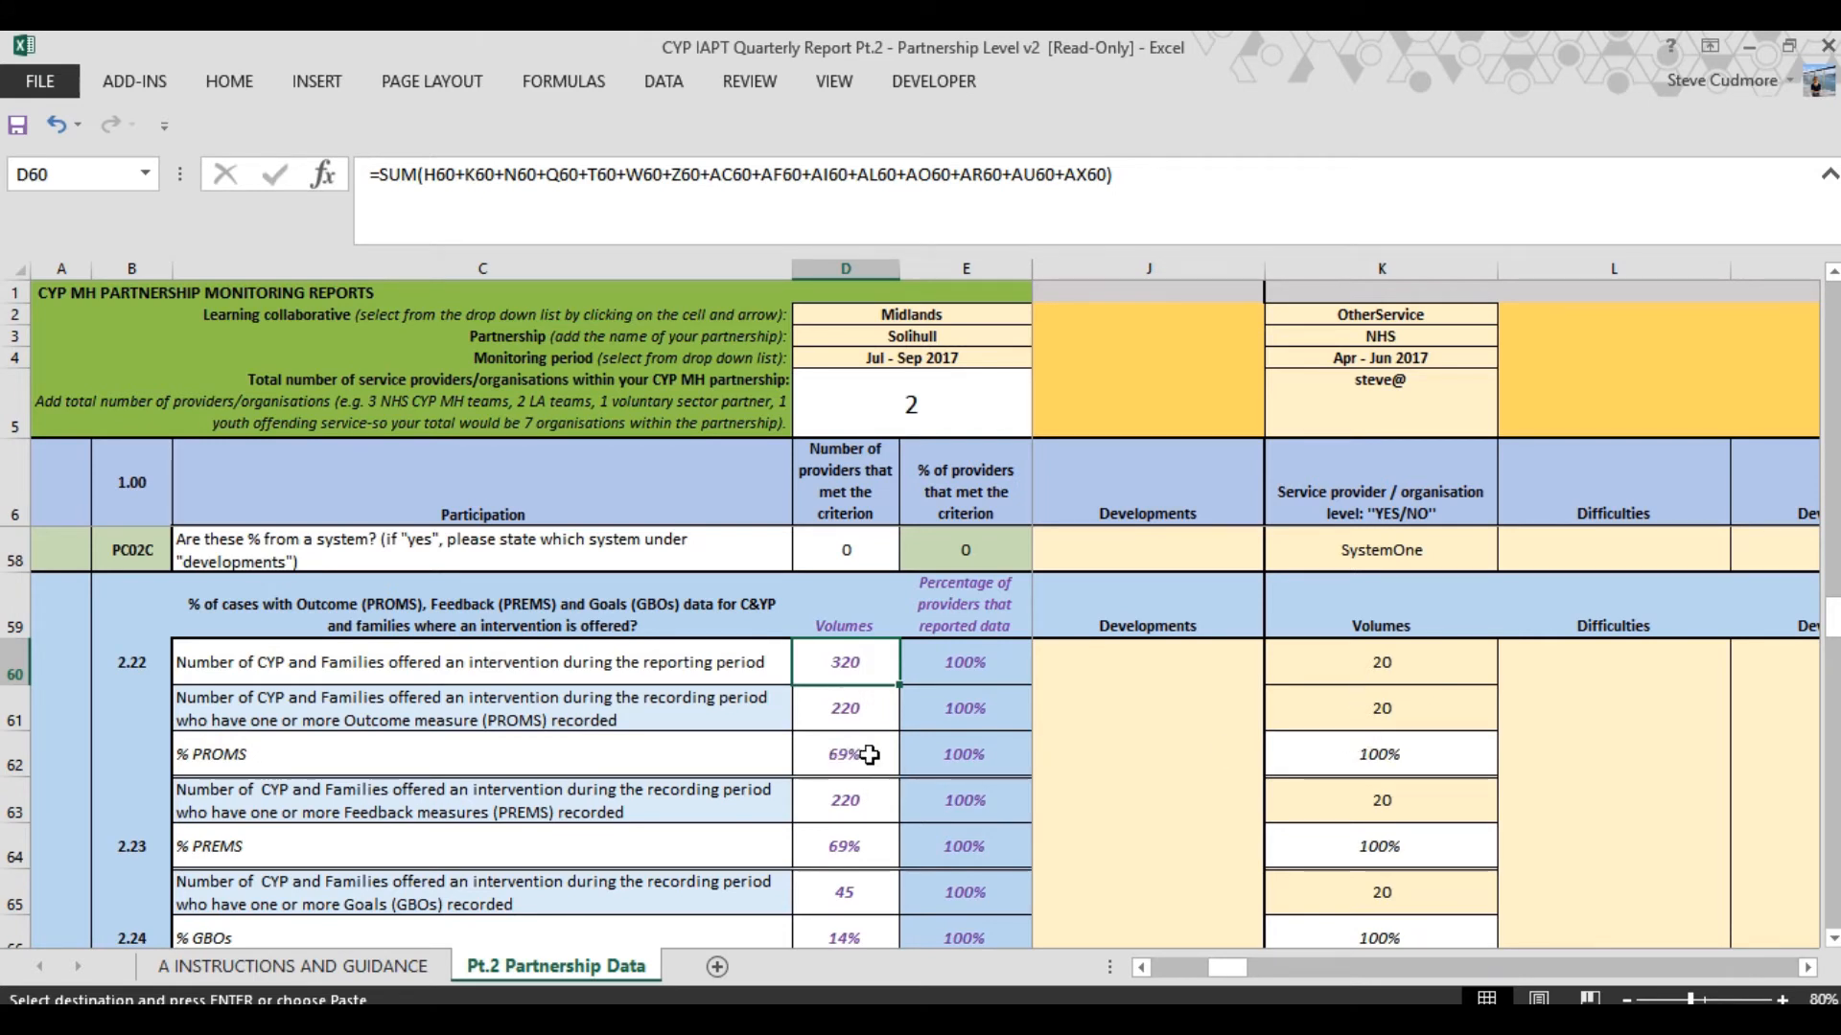
left_click_drag(1215, 963, 1154, 966)
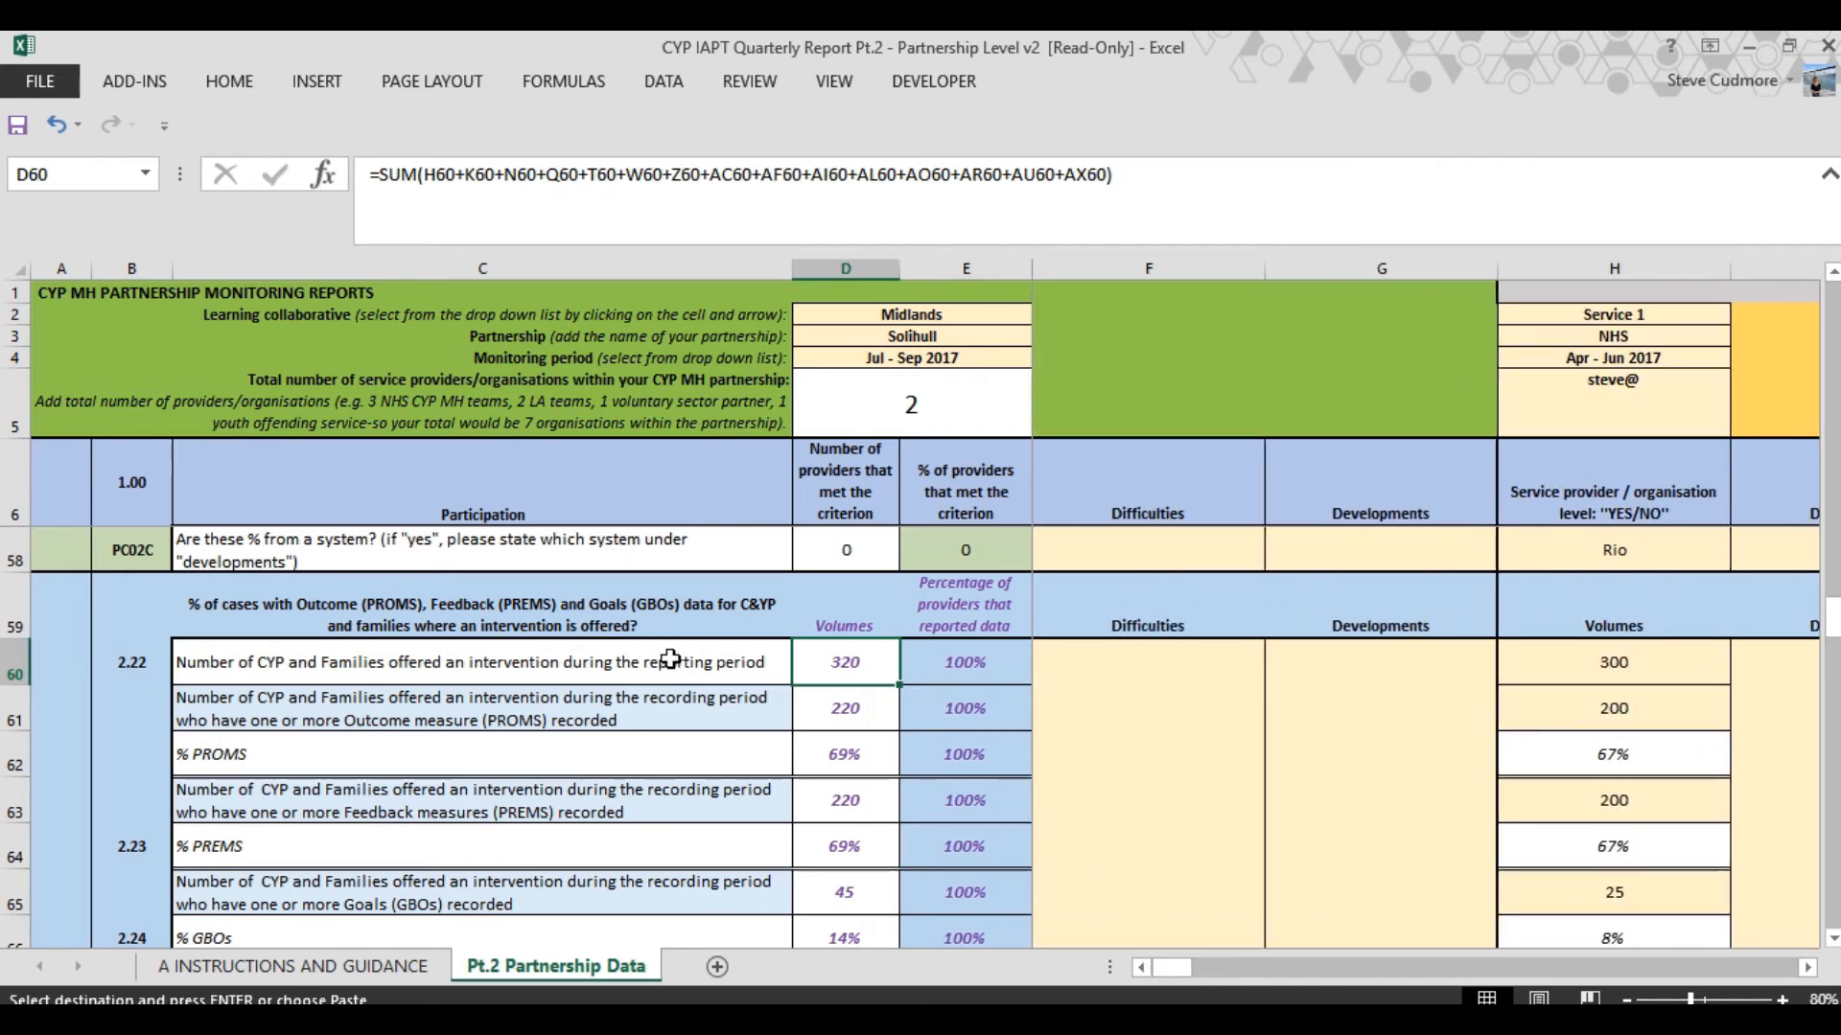
Look over the overall barriers and helping factors section again, and recheck the Participation difficulties and developments cells and section 2 narrative columns
scroll(709, 738, "down", 5)
scroll(710, 738, "down", 9)
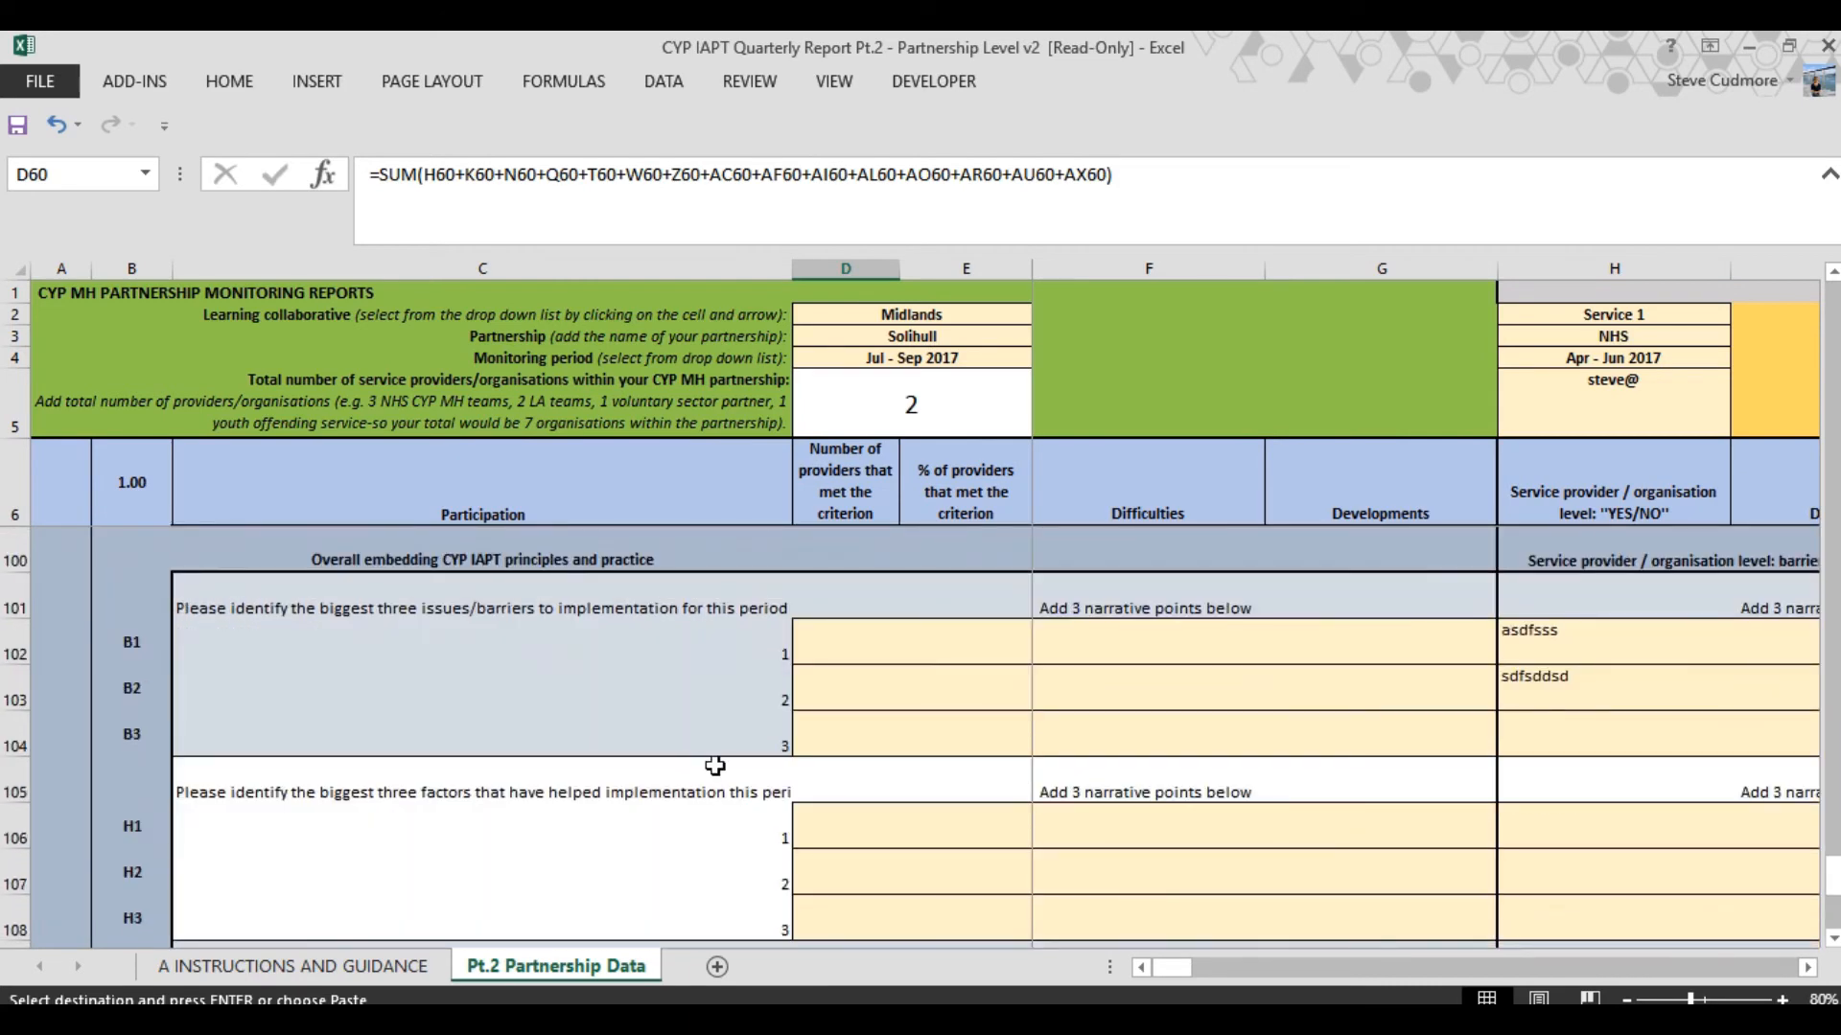
scroll(717, 767, "up", 11)
scroll(717, 767, "up", 20)
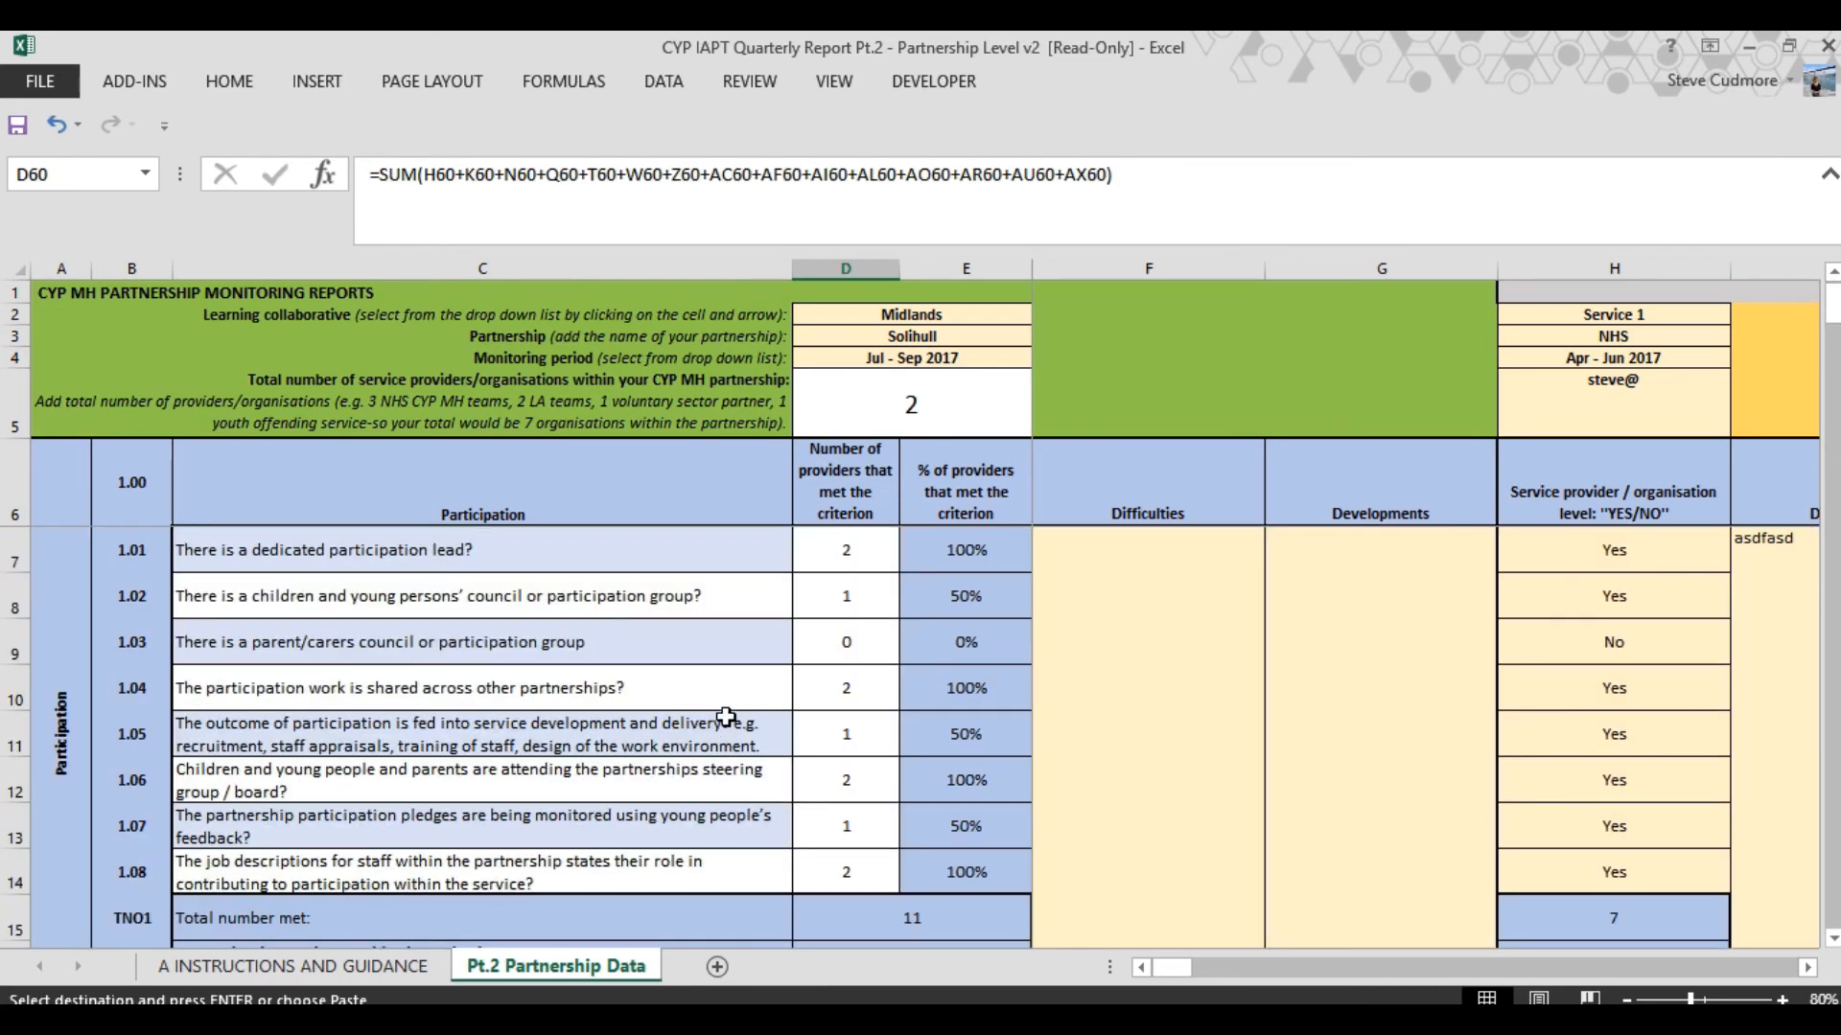
left_click(1196, 643)
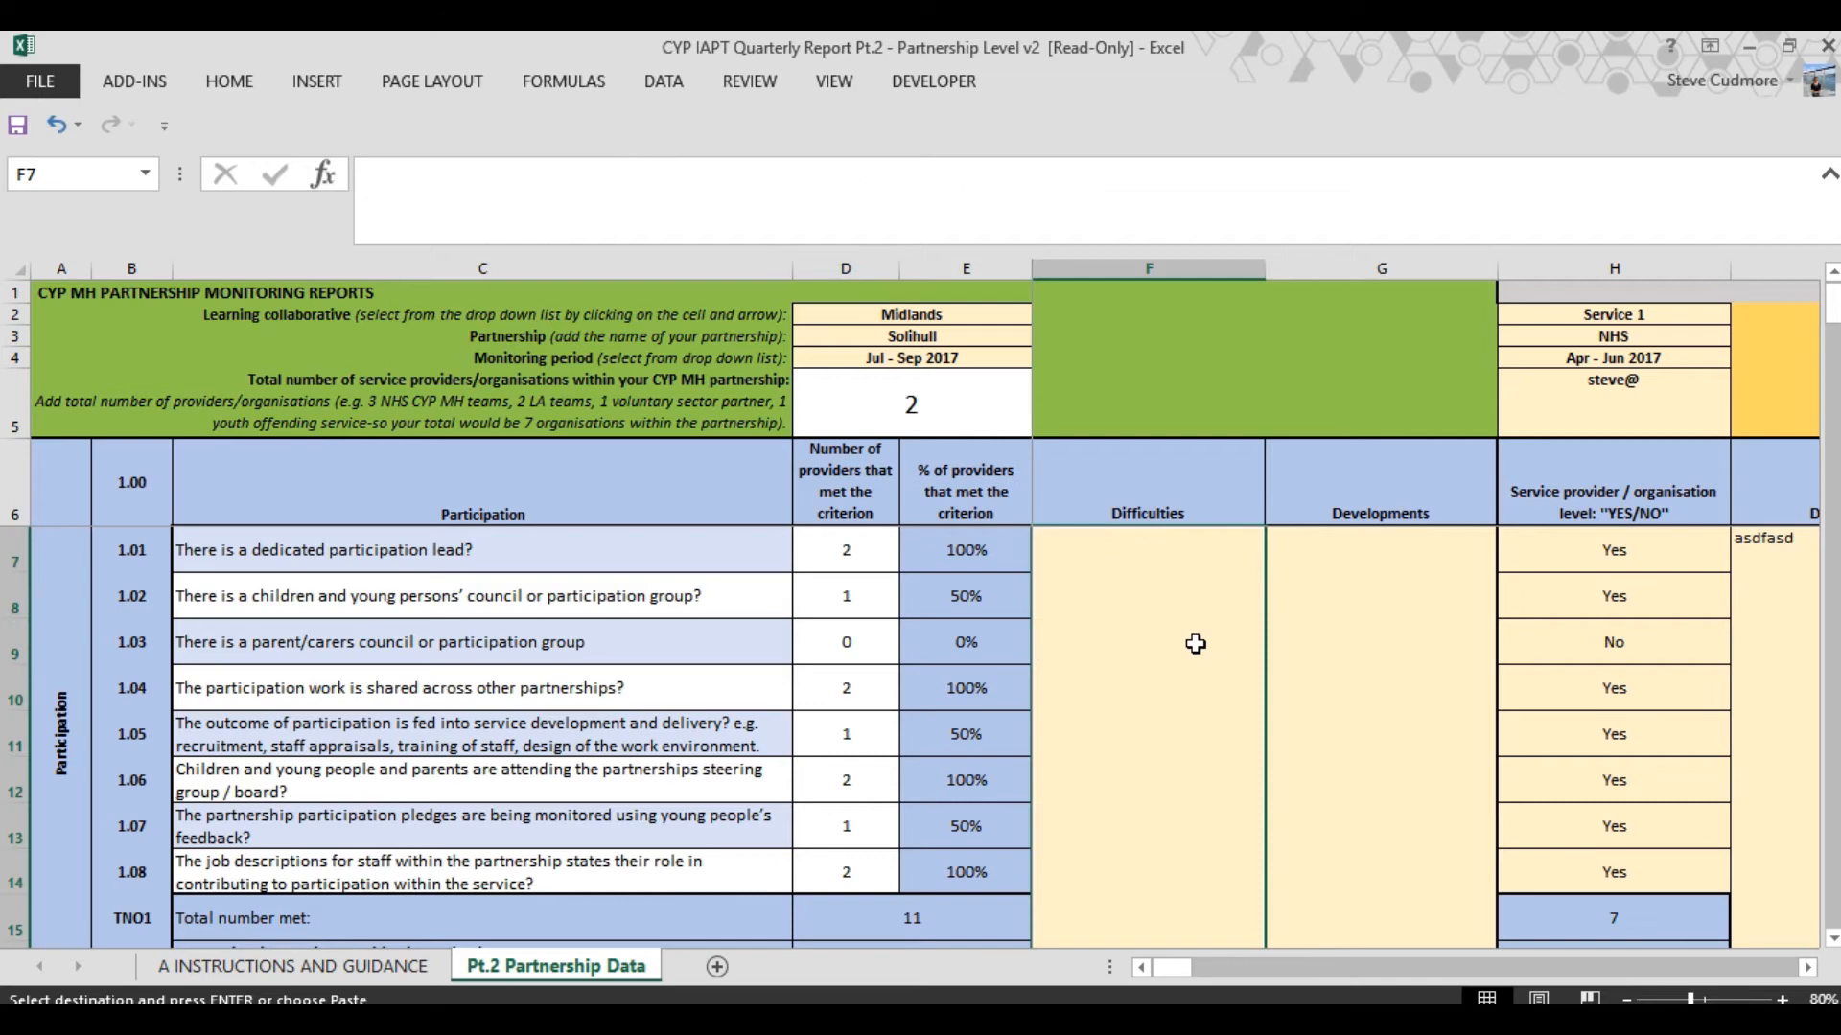
left_click(1303, 632)
scroll(1213, 763, "down", 9)
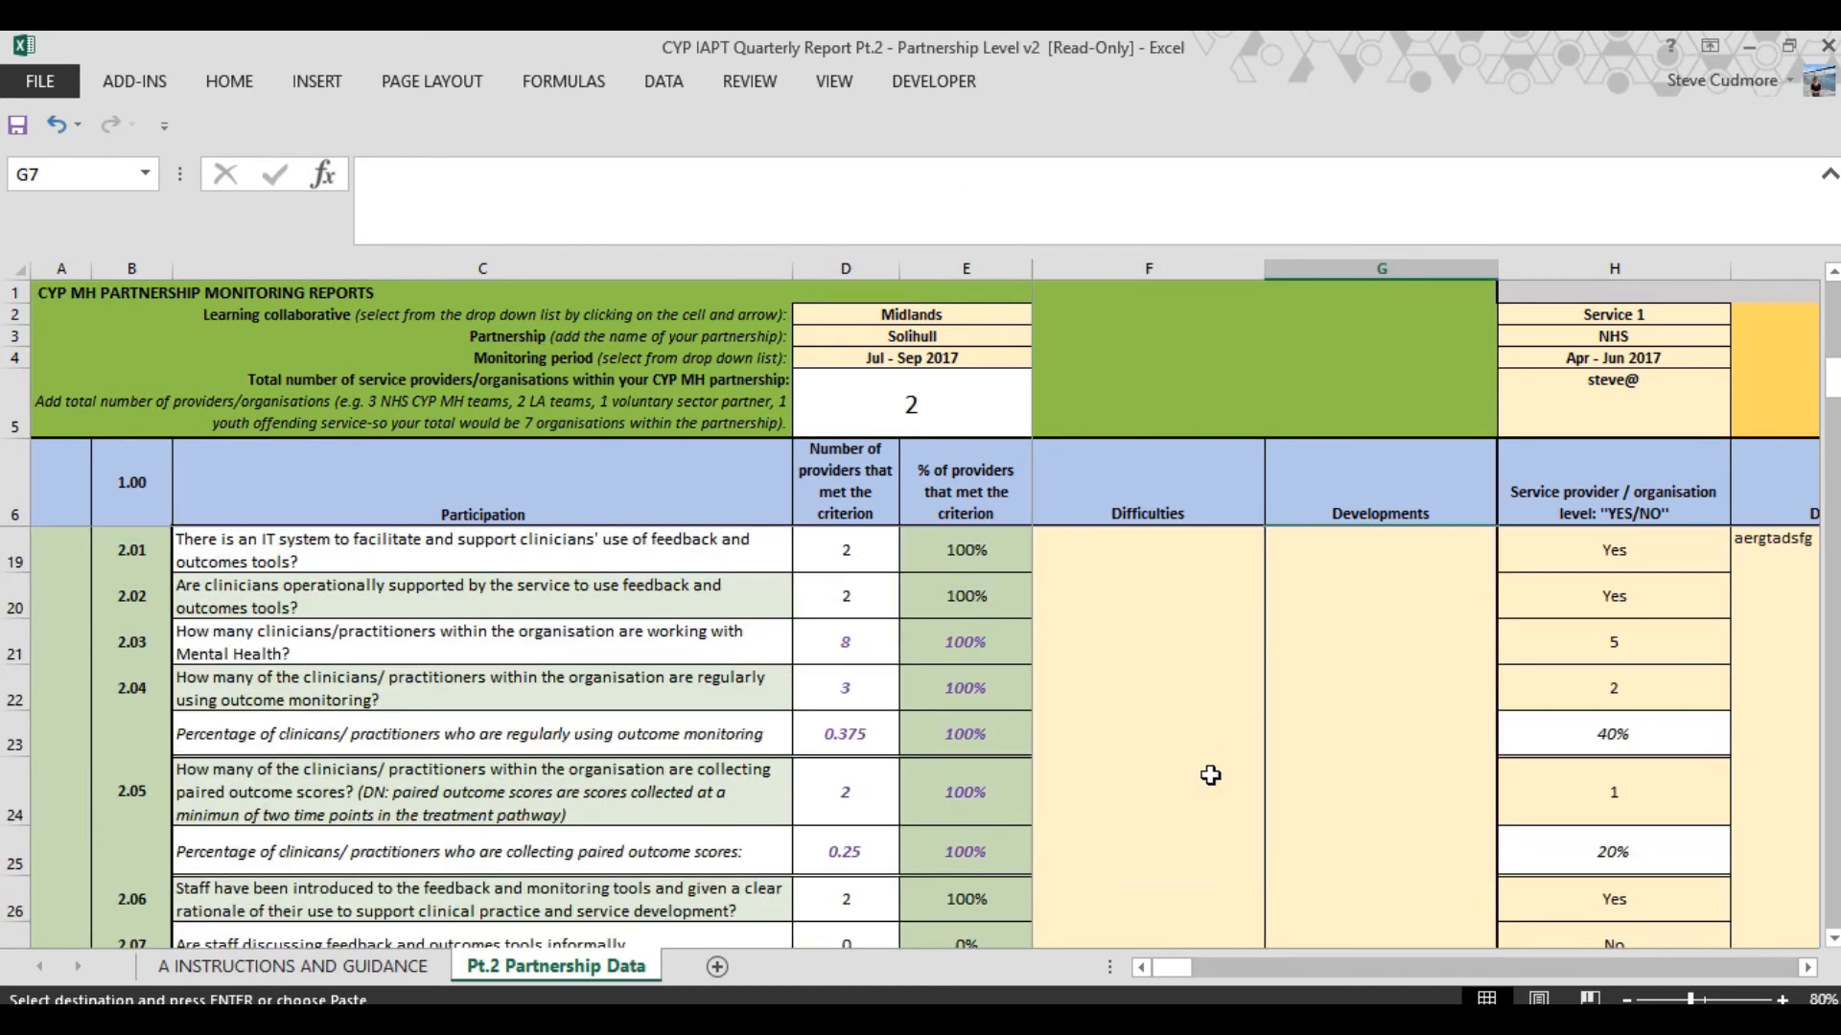
scroll(1202, 781, "down", 10)
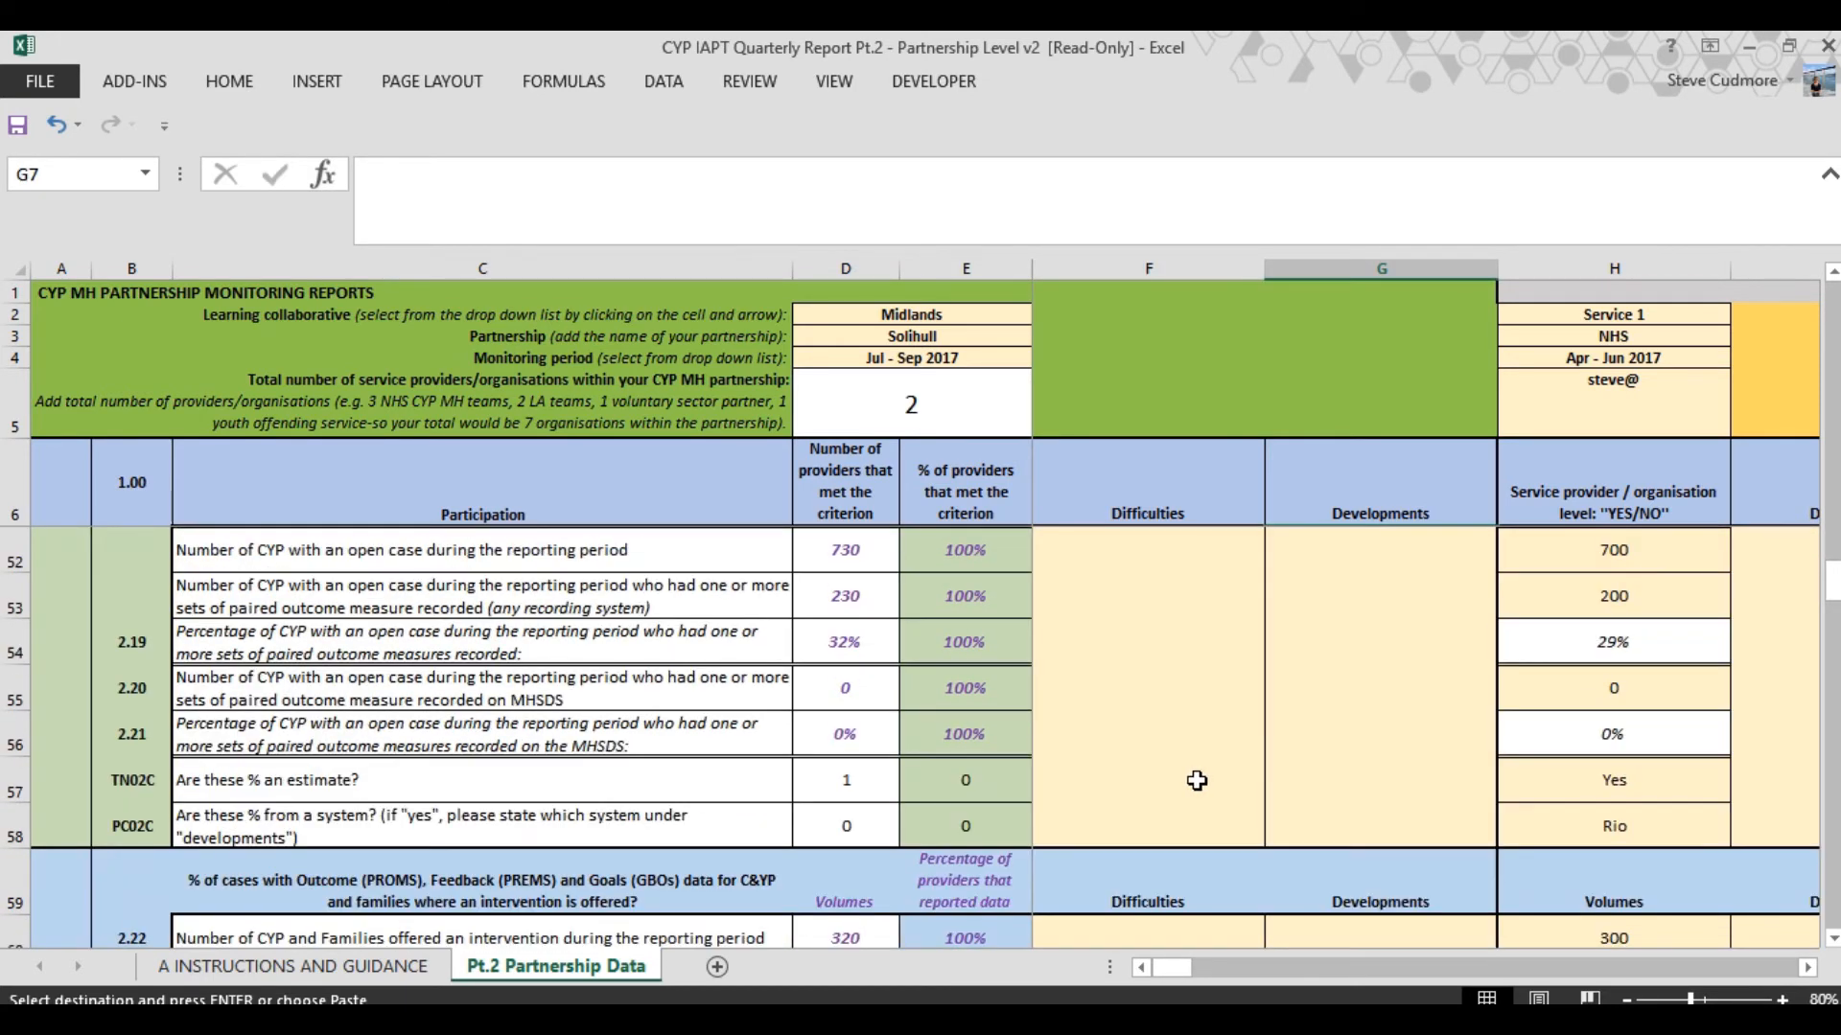
scroll(1198, 784, "up", 19)
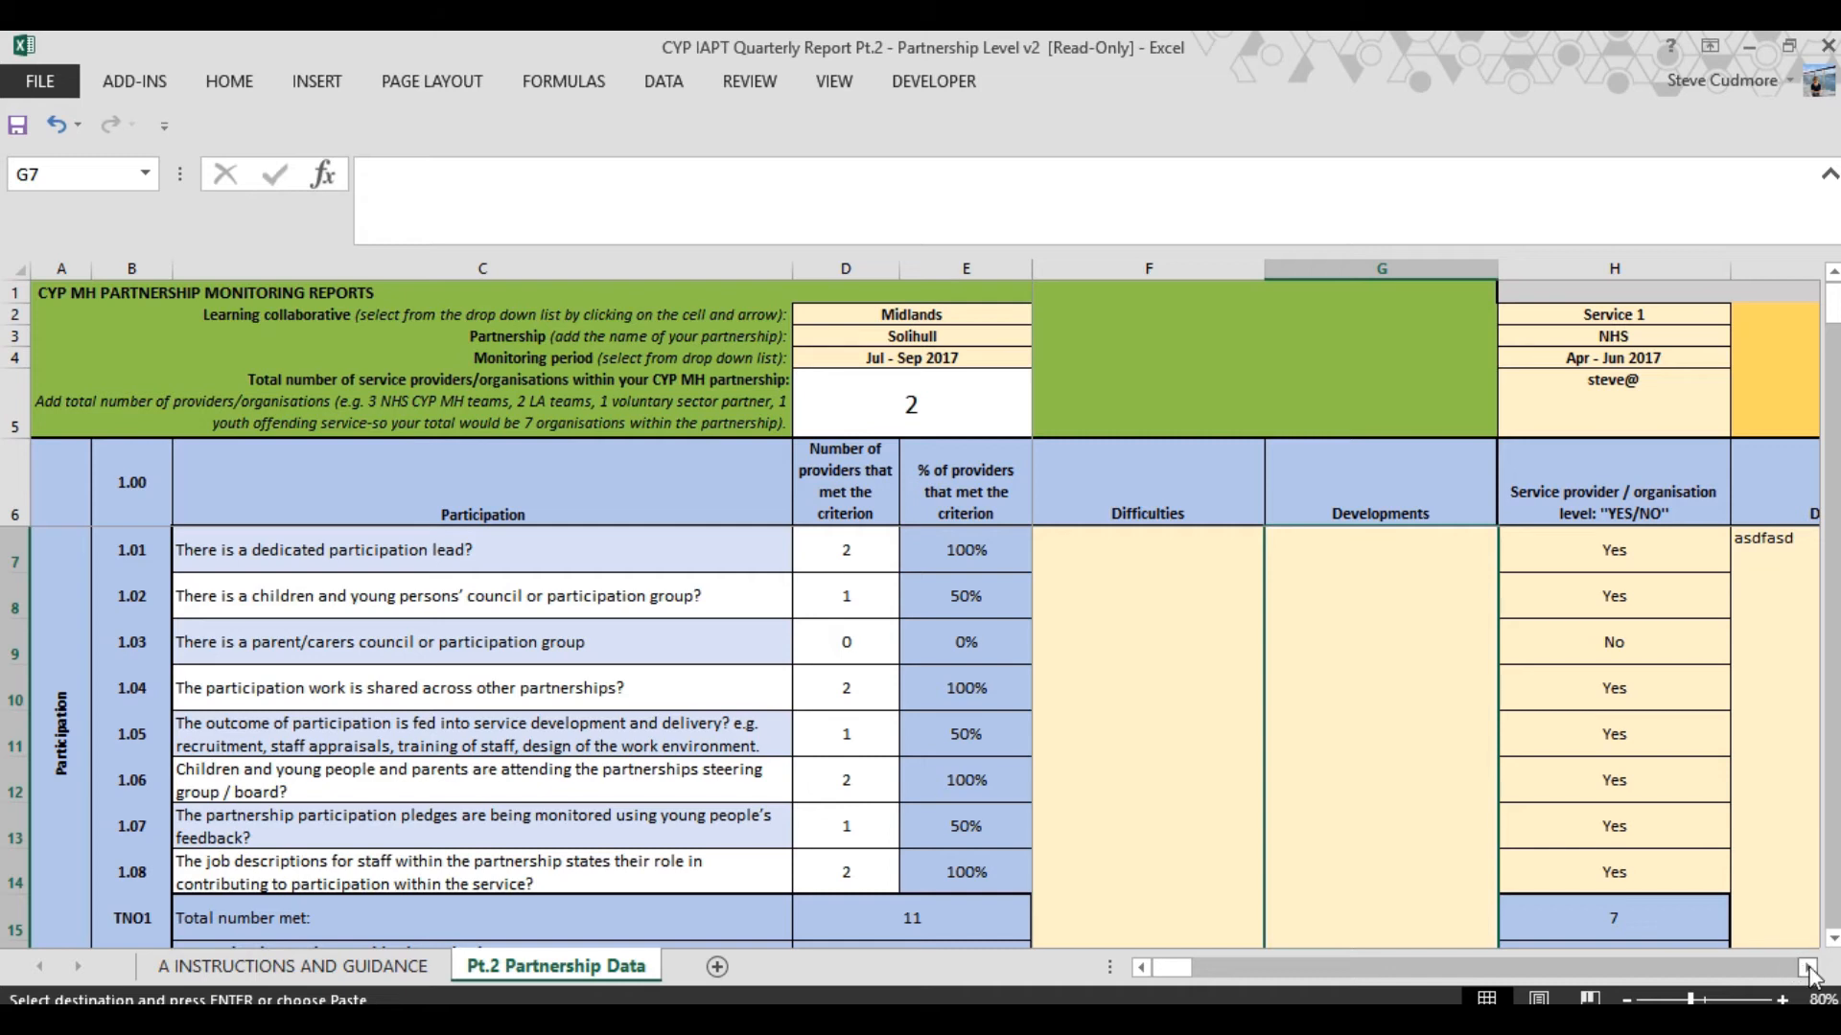
Enter Service2 as the service name in cell N2 of the first unused provider block
left_click(1808, 967)
left_click(1808, 967)
left_click(1808, 967)
left_click(1808, 967)
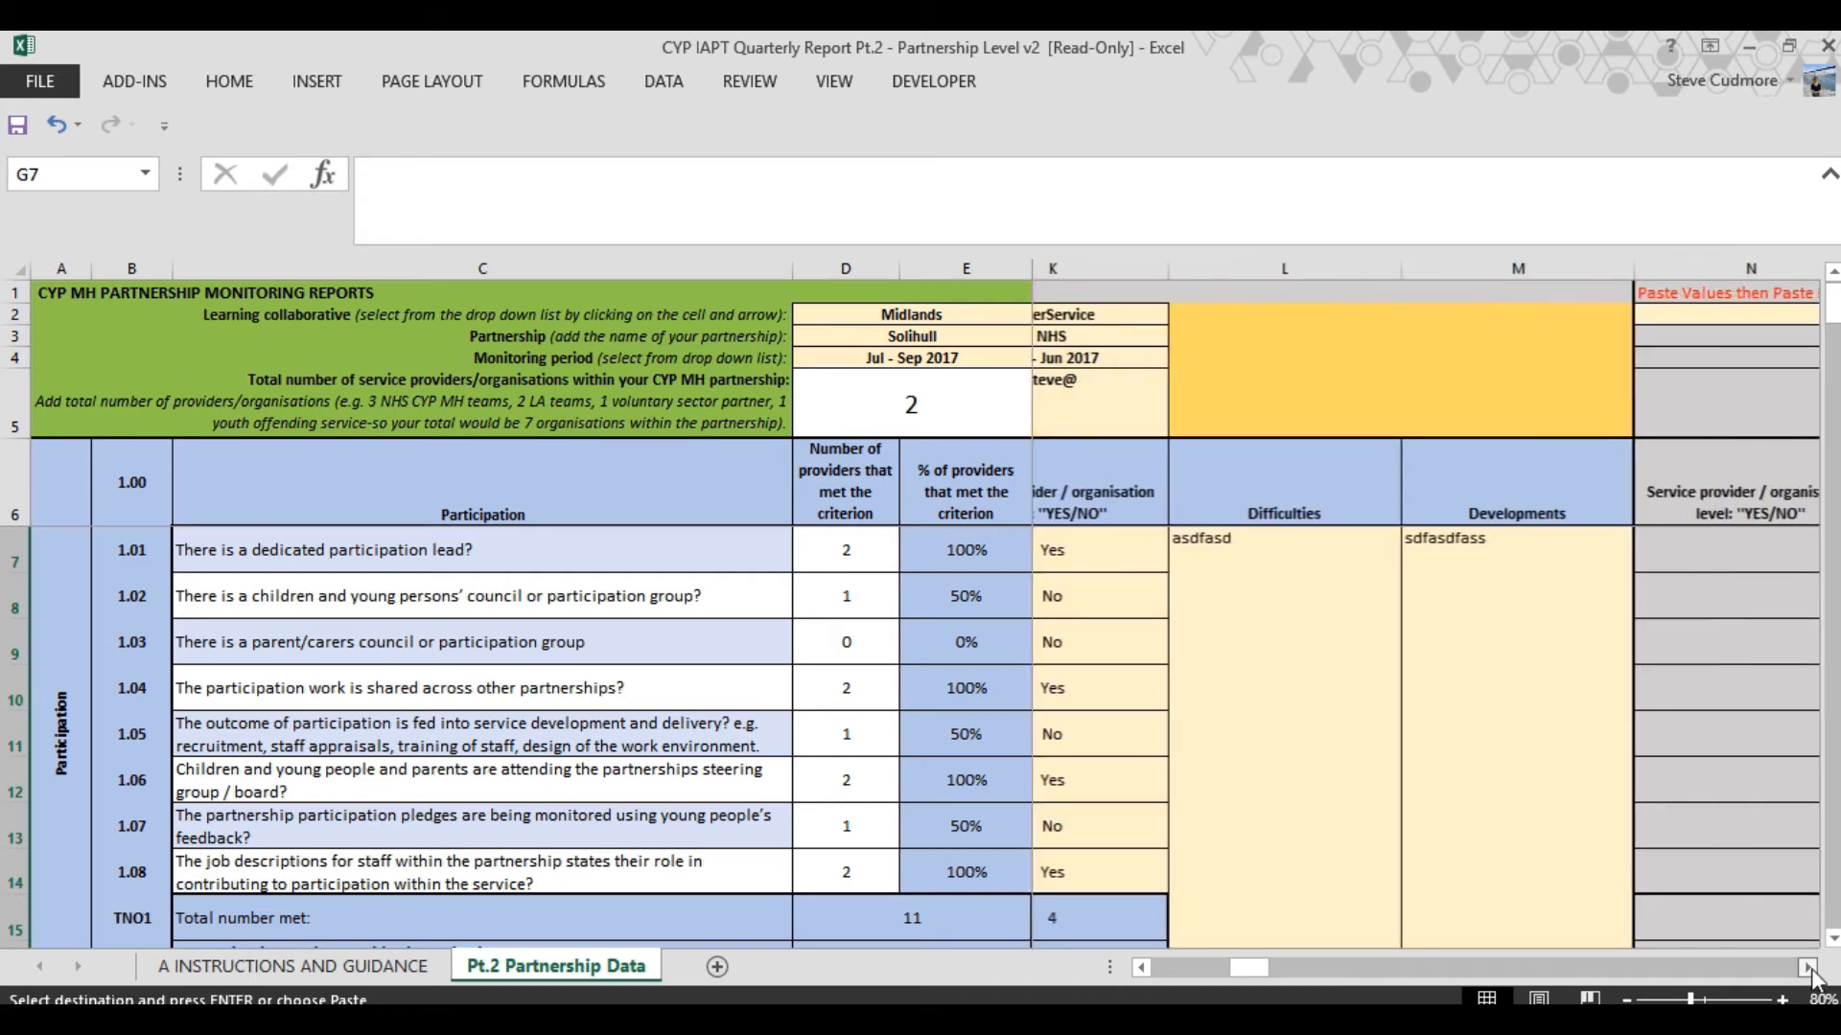
left_click(1807, 967)
left_click(1808, 967)
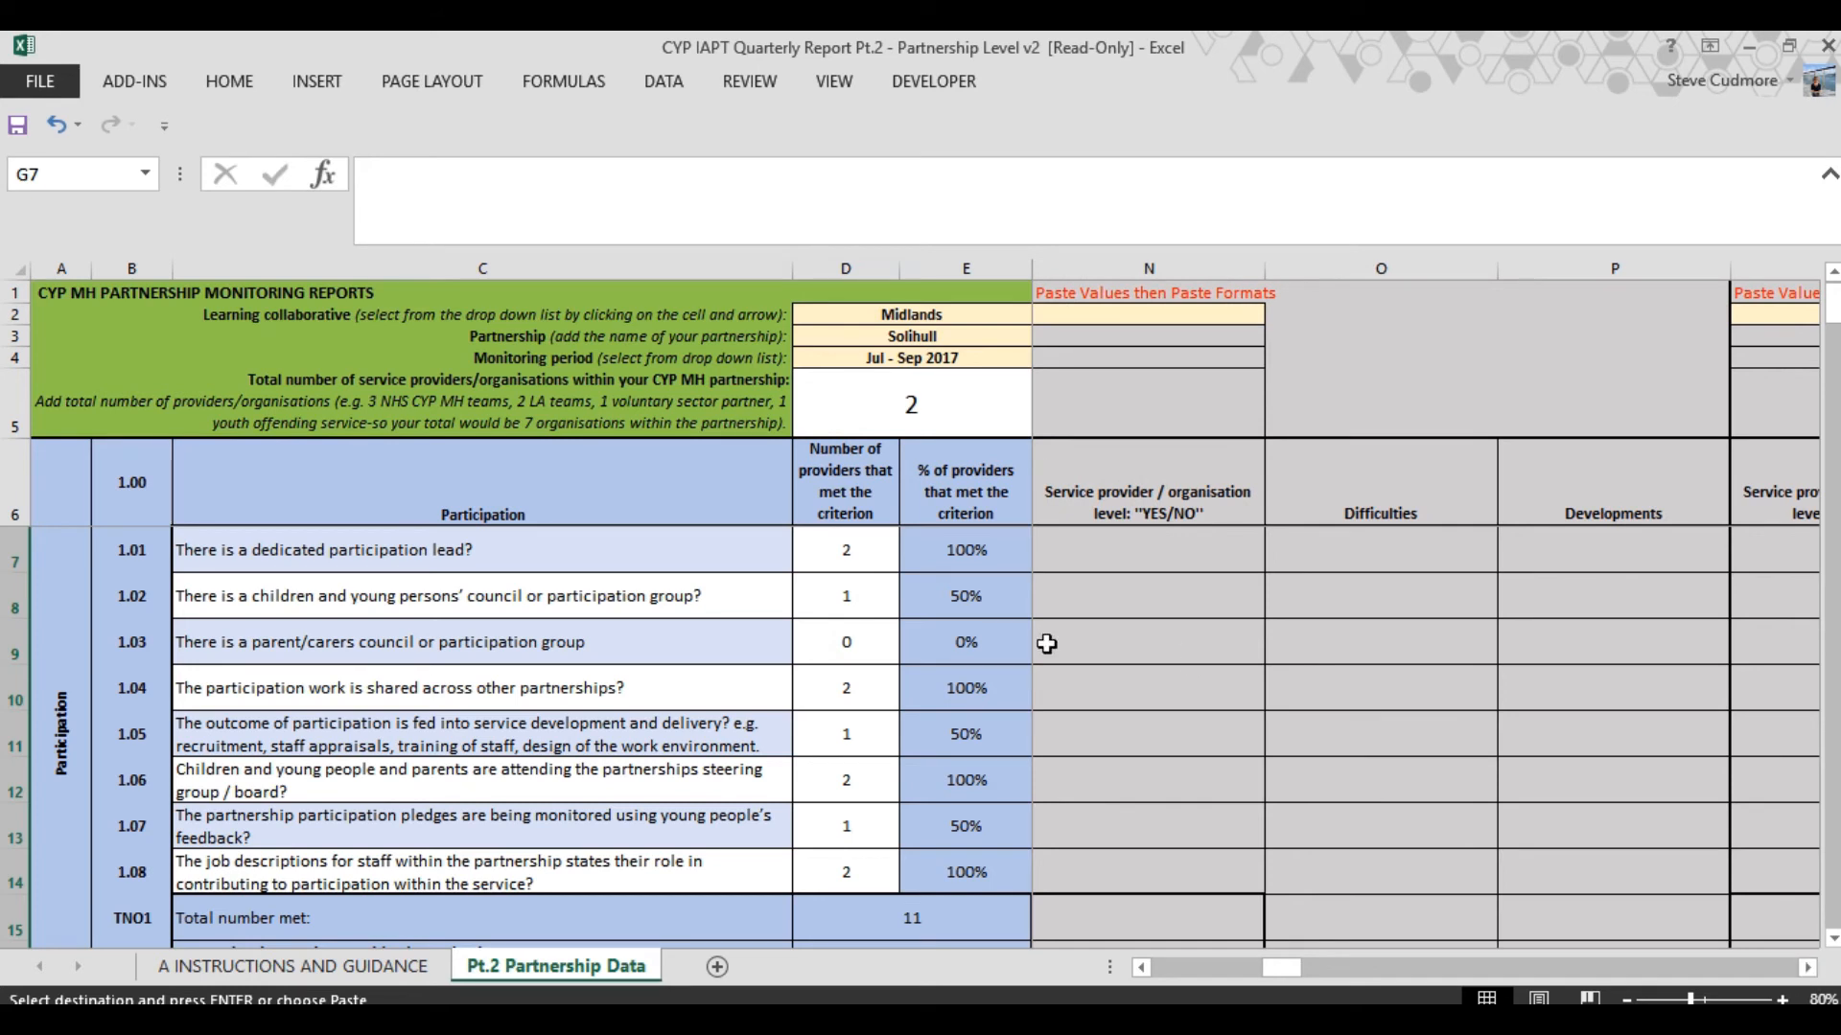
left_click(1065, 316)
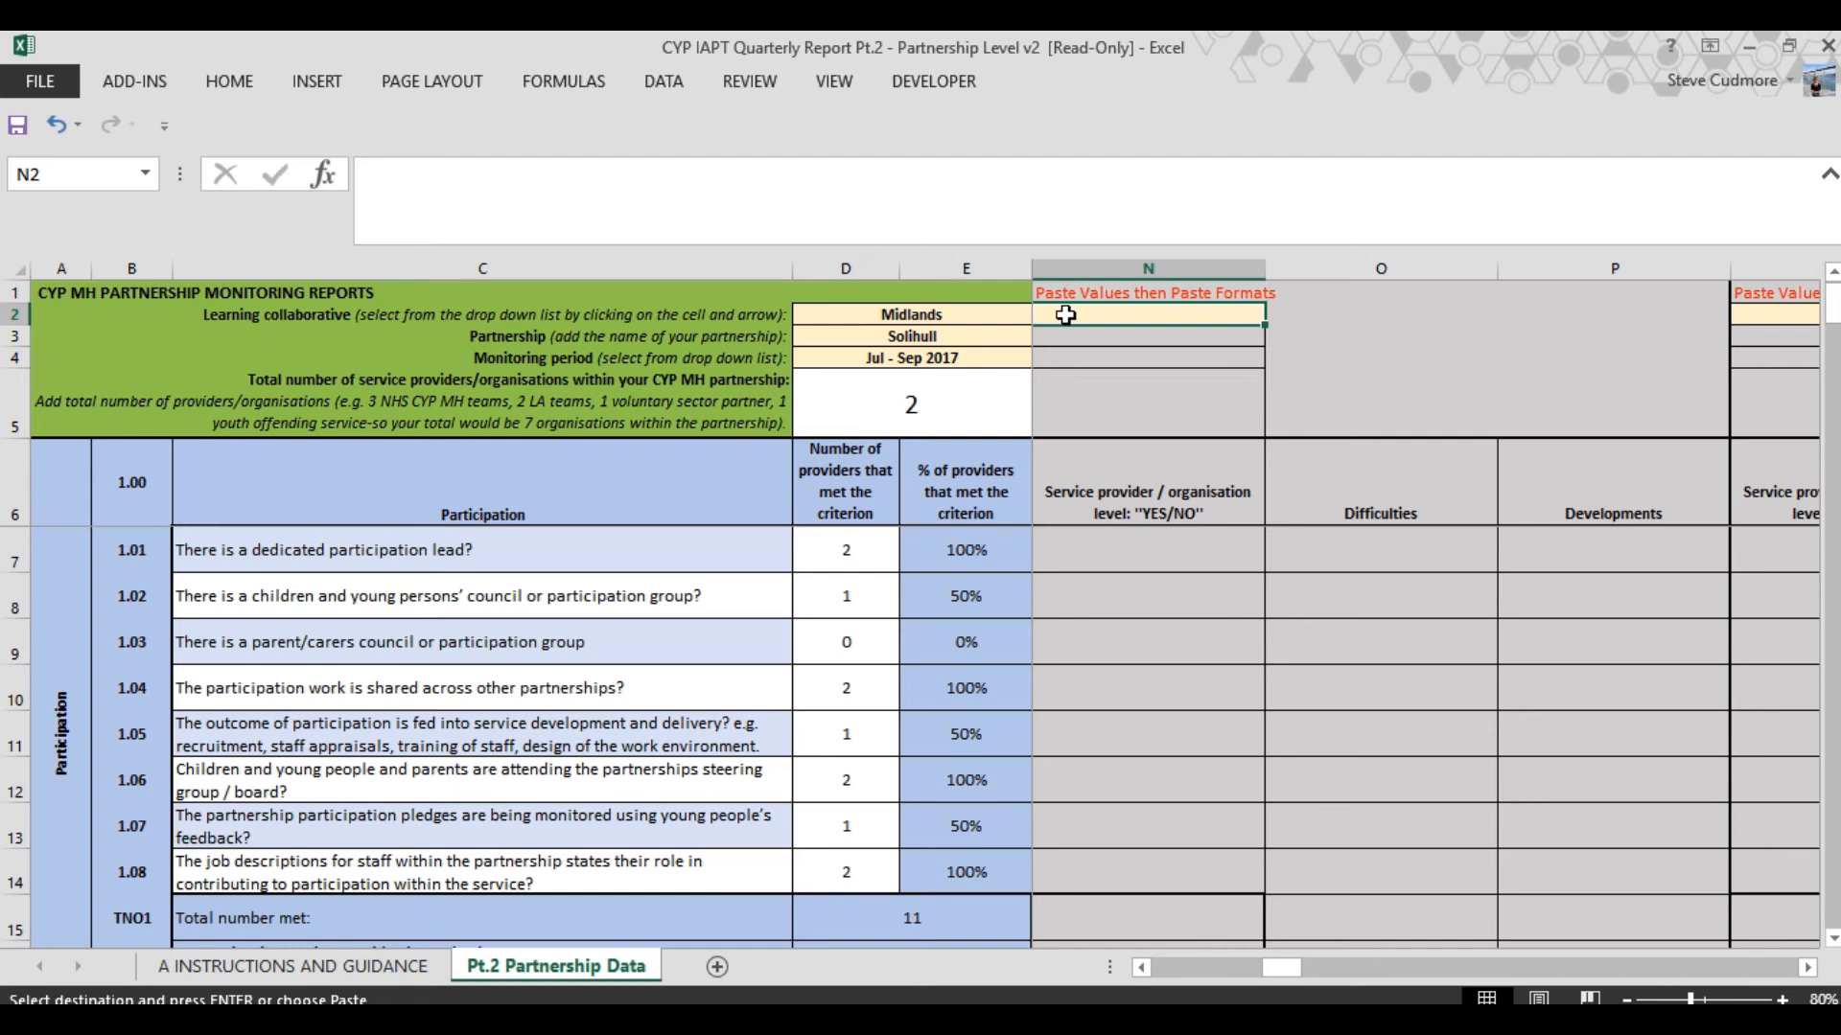
type("sERVICE")
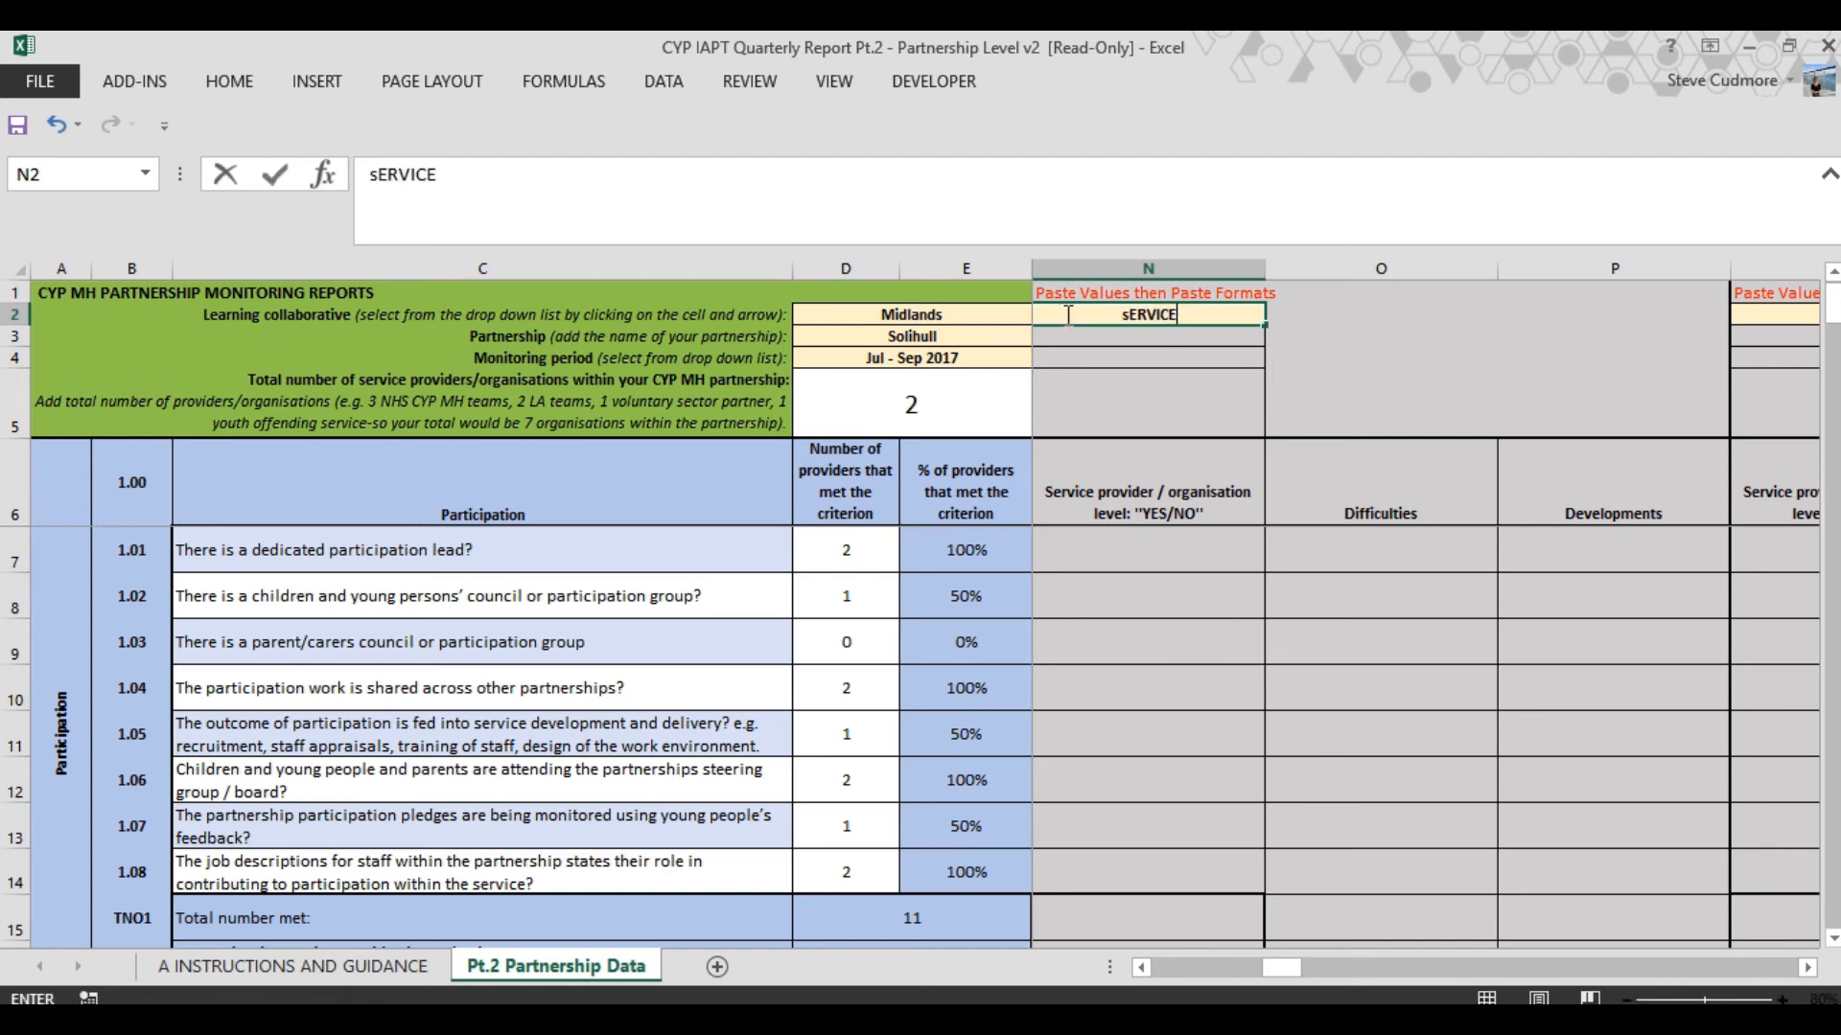
key("BackSpace")
key("BackSpace")
key("BackSpace")
key("BackSpace")
key("BackSpace")
key("BackSpace")
type("Service2")
key("Return")
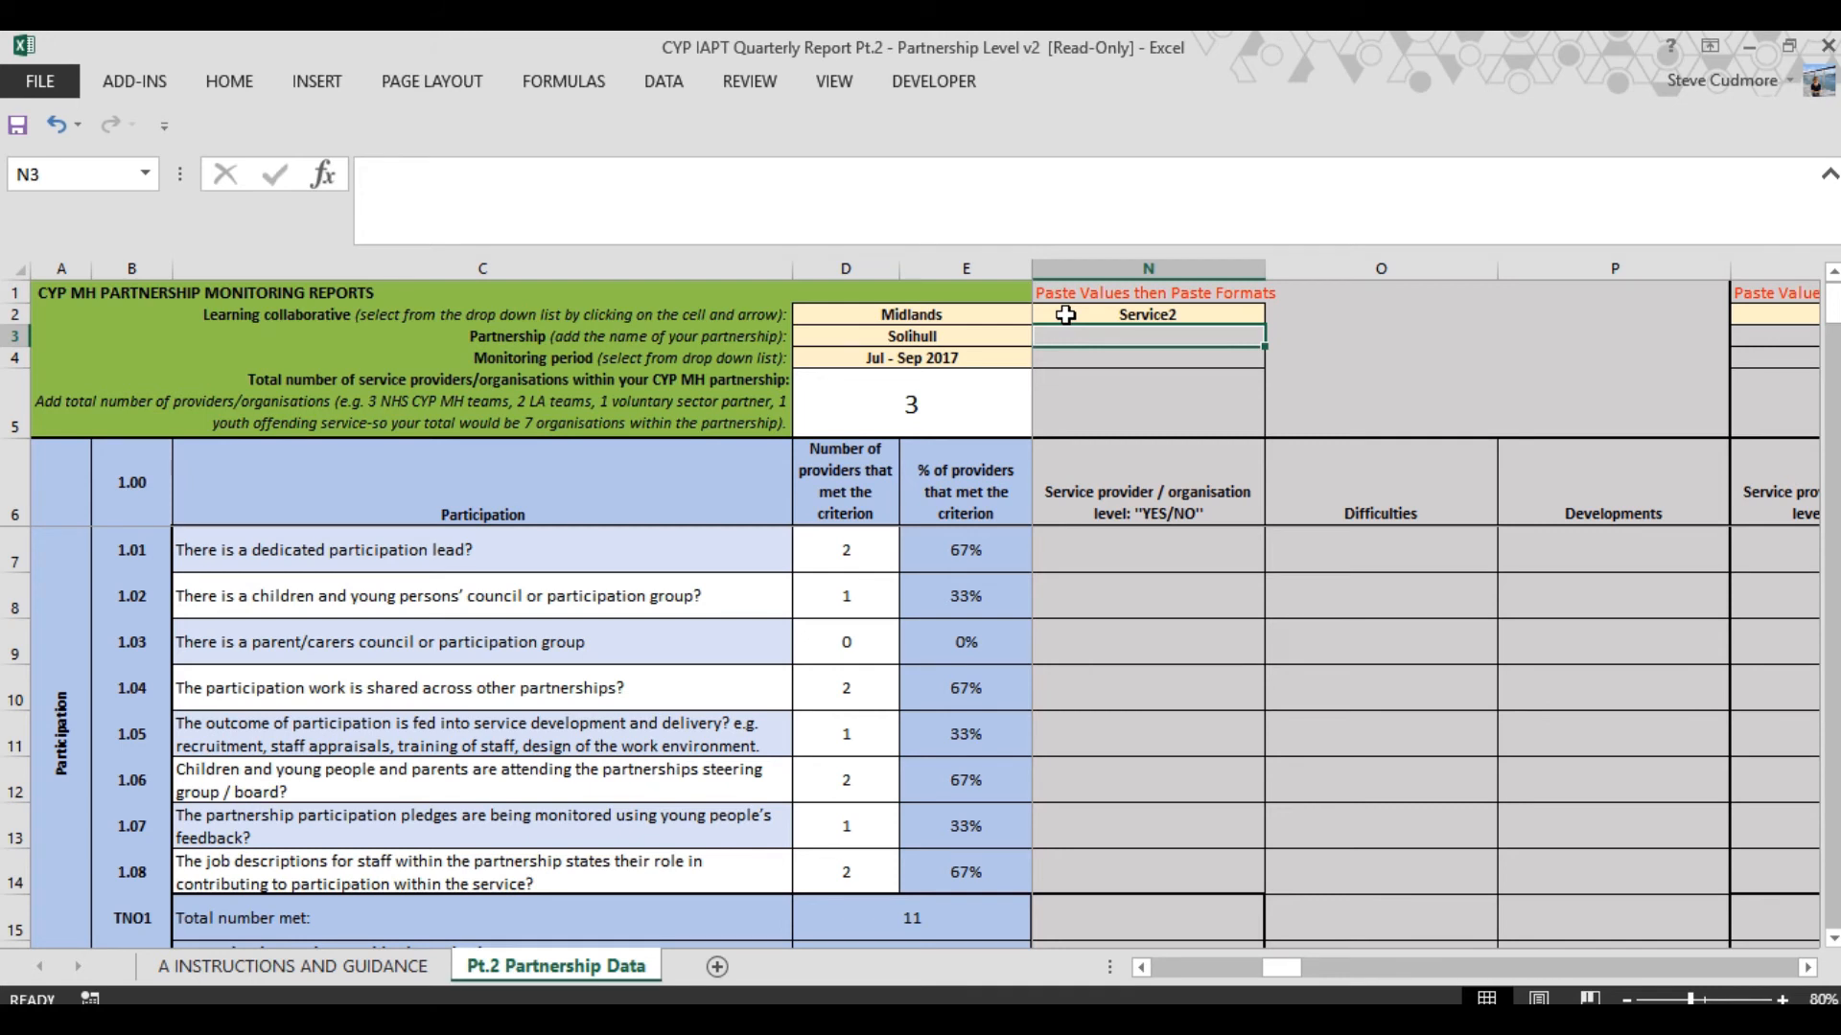
Examine the formula behind the total number of providers in D5, and clear the service name from cell N2
left_click(1065, 314)
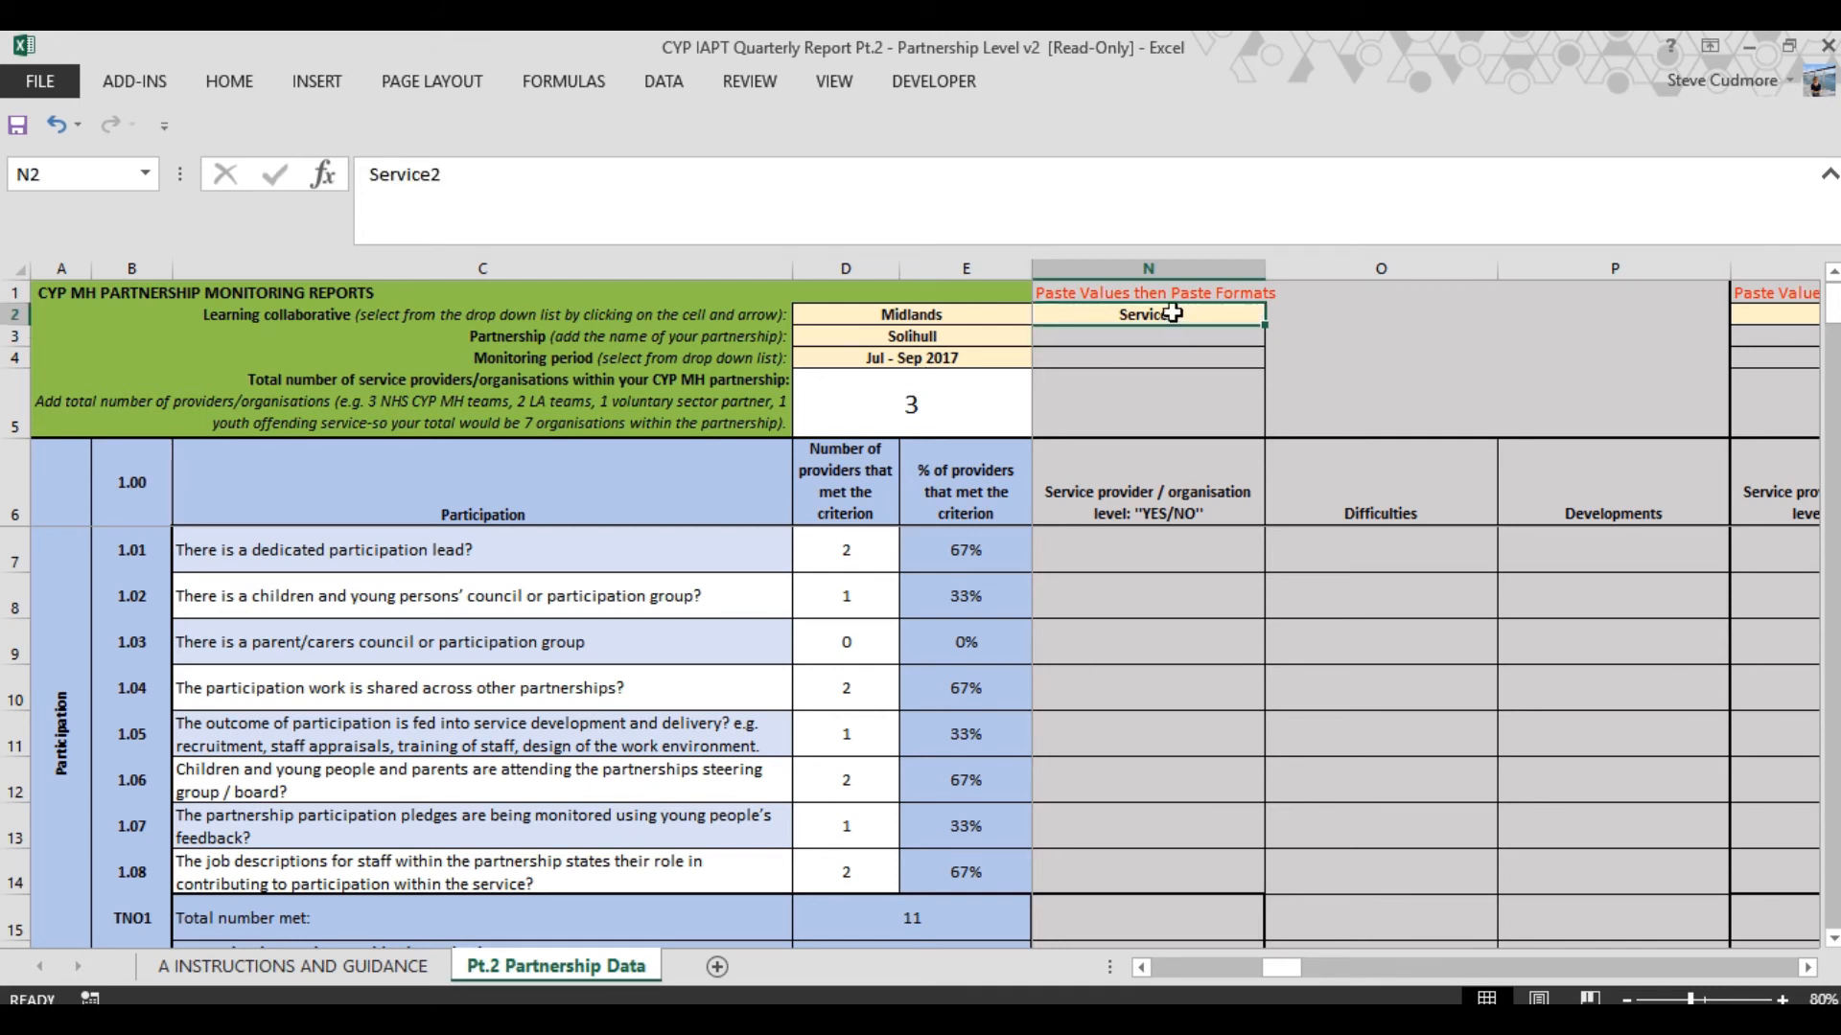
left_click(815, 404)
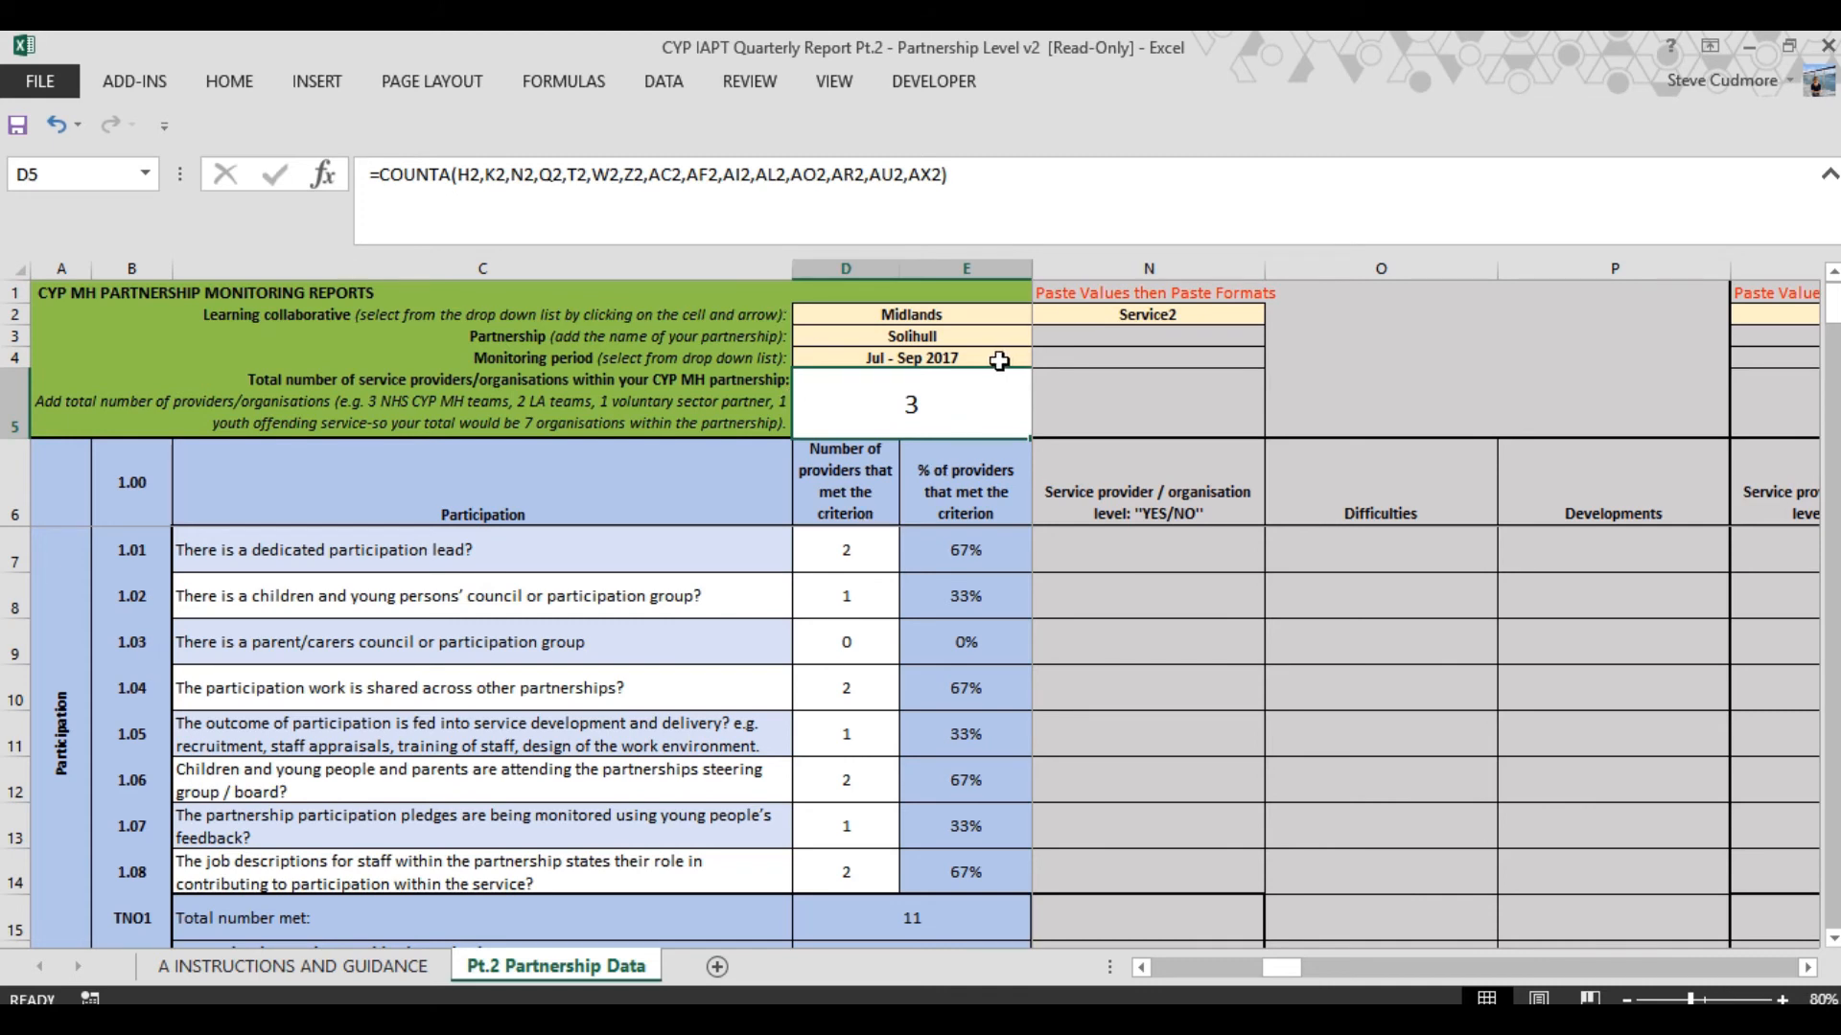
left_click(1271, 965)
left_click(1136, 292)
left_click(1140, 324)
key("BackSpace")
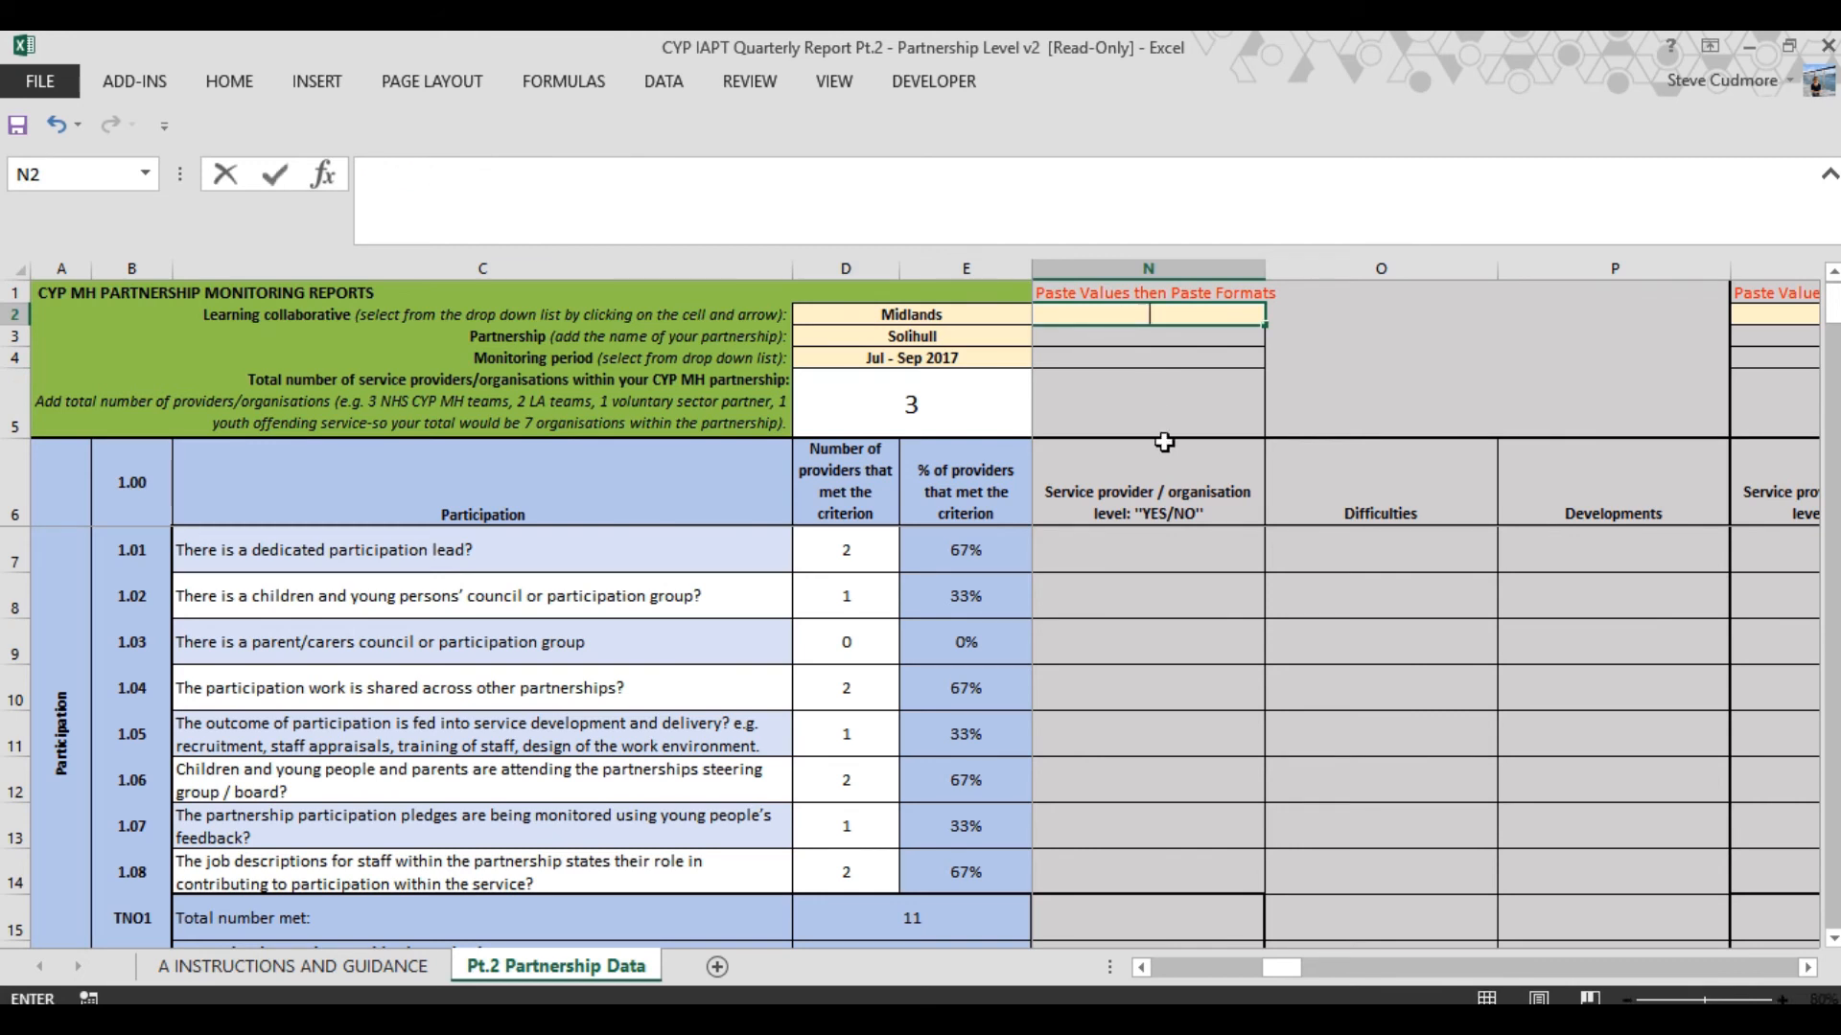
key("Return")
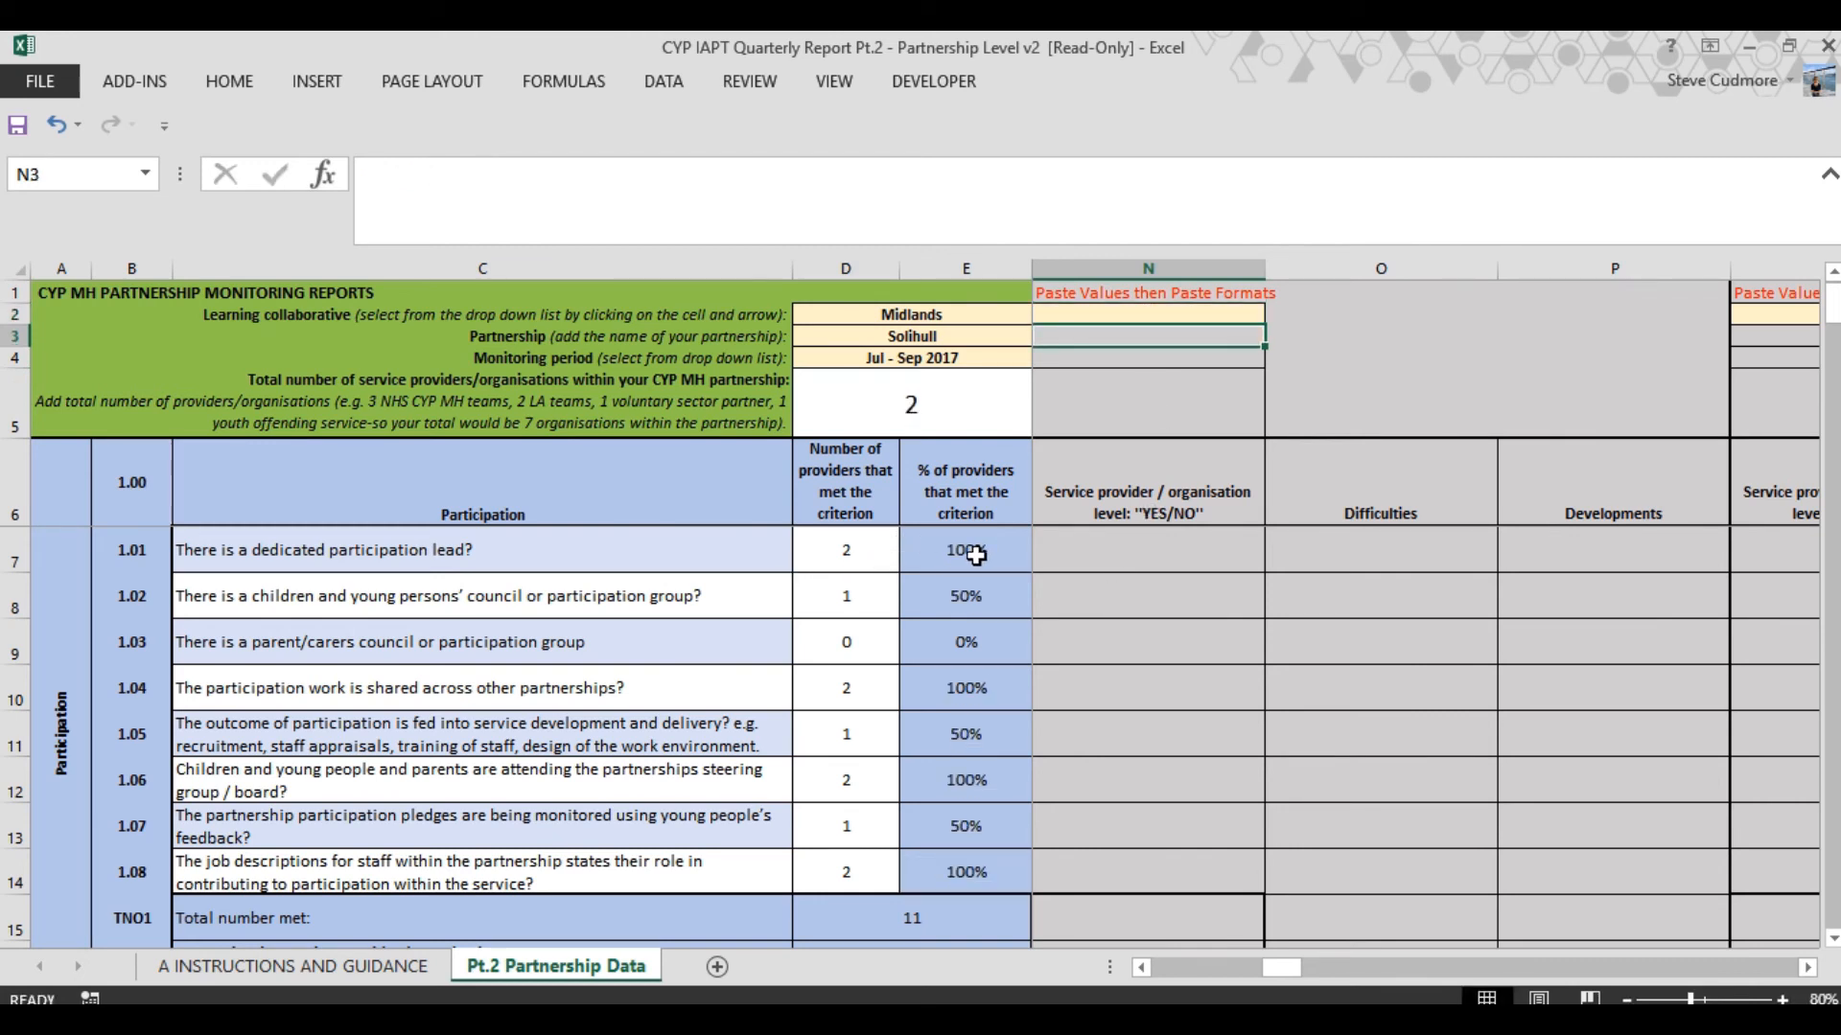
Enter service2 as the third provider's name in cell N2
left_click(1059, 311)
type("ser")
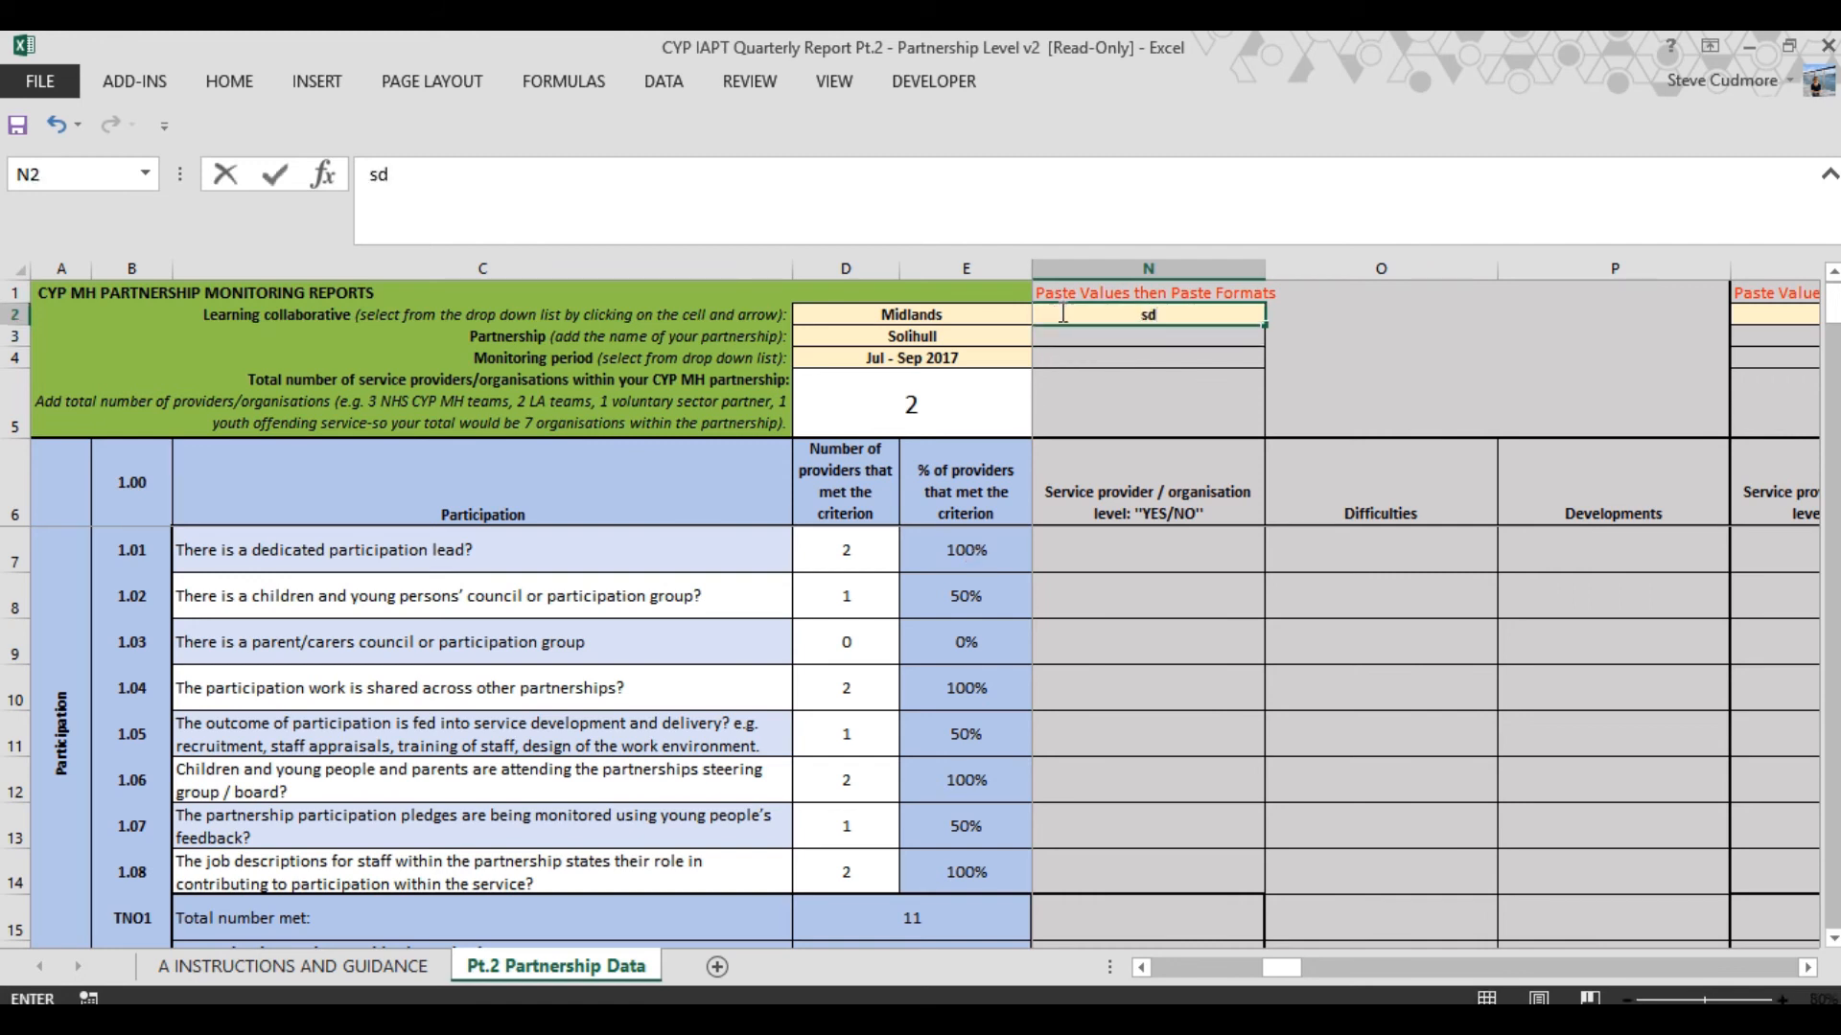
type("vice2")
key("Return")
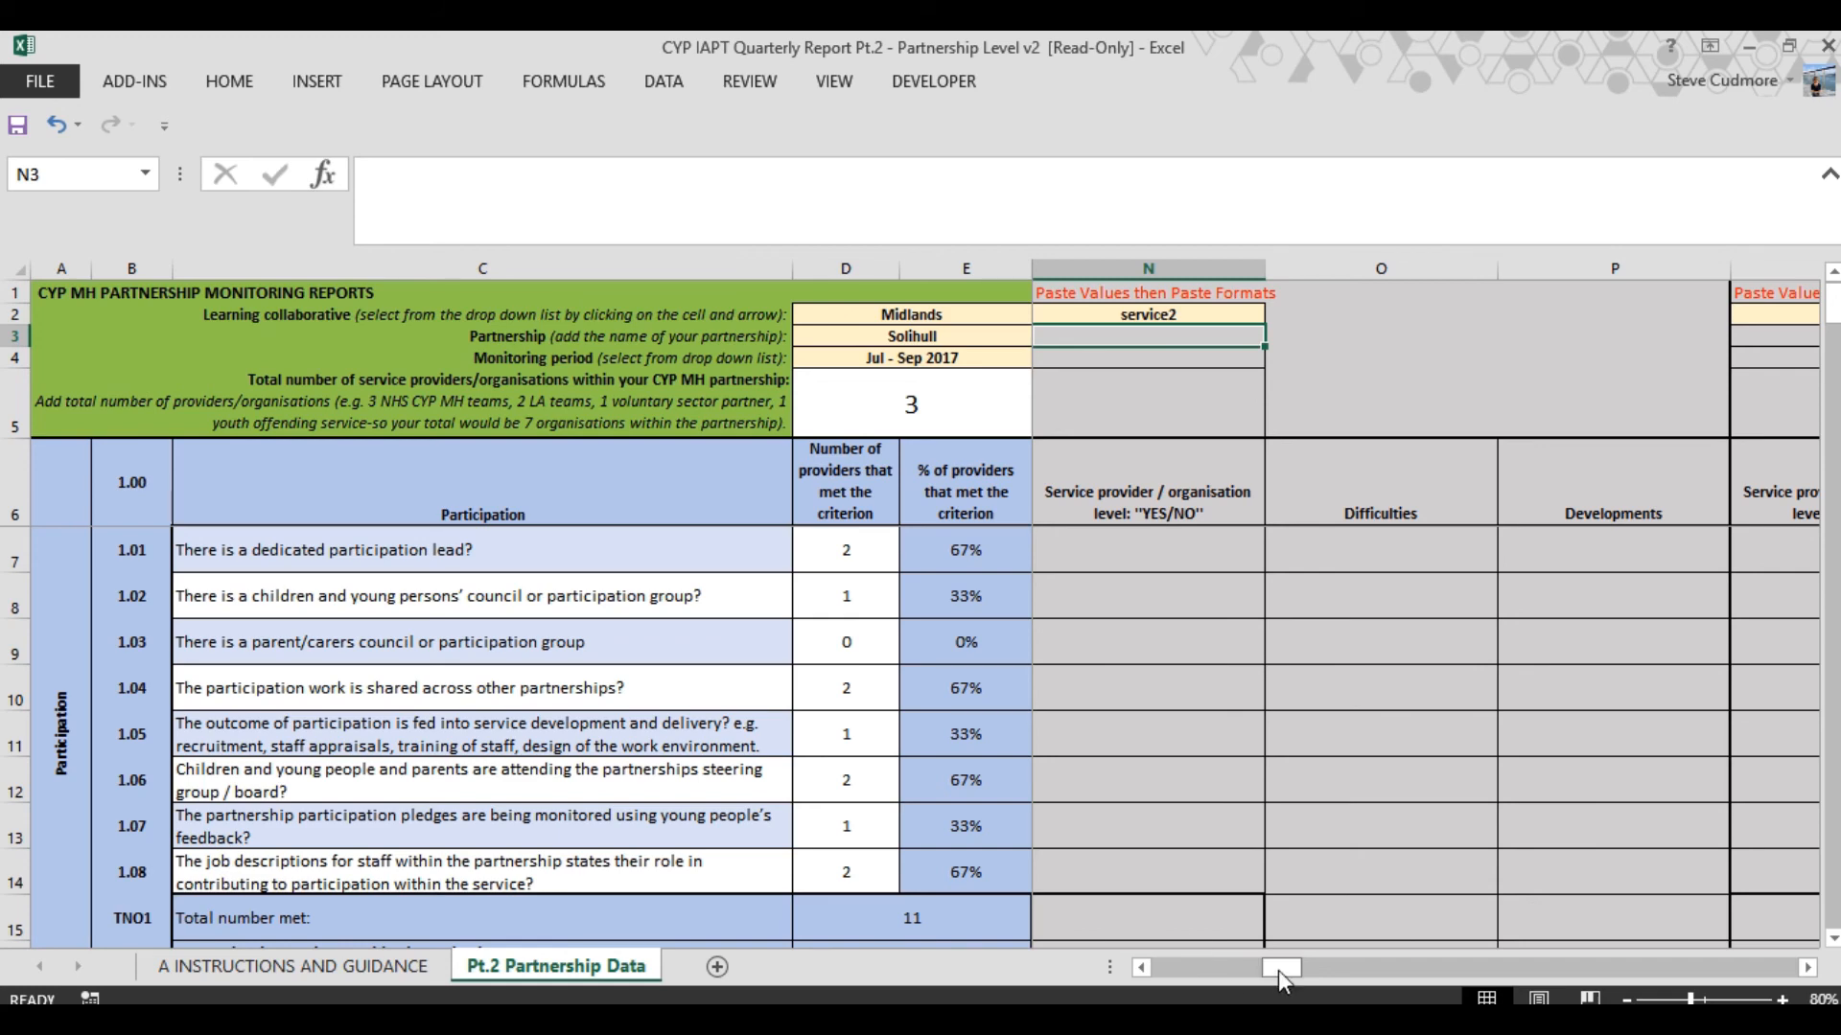
Find the next empty provider block and select its paste instruction cell Q1
mouse_move(1279, 970)
left_mouse_down()
mouse_move(1156, 970)
mouse_move(1281, 968)
left_mouse_up()
left_click(1808, 969)
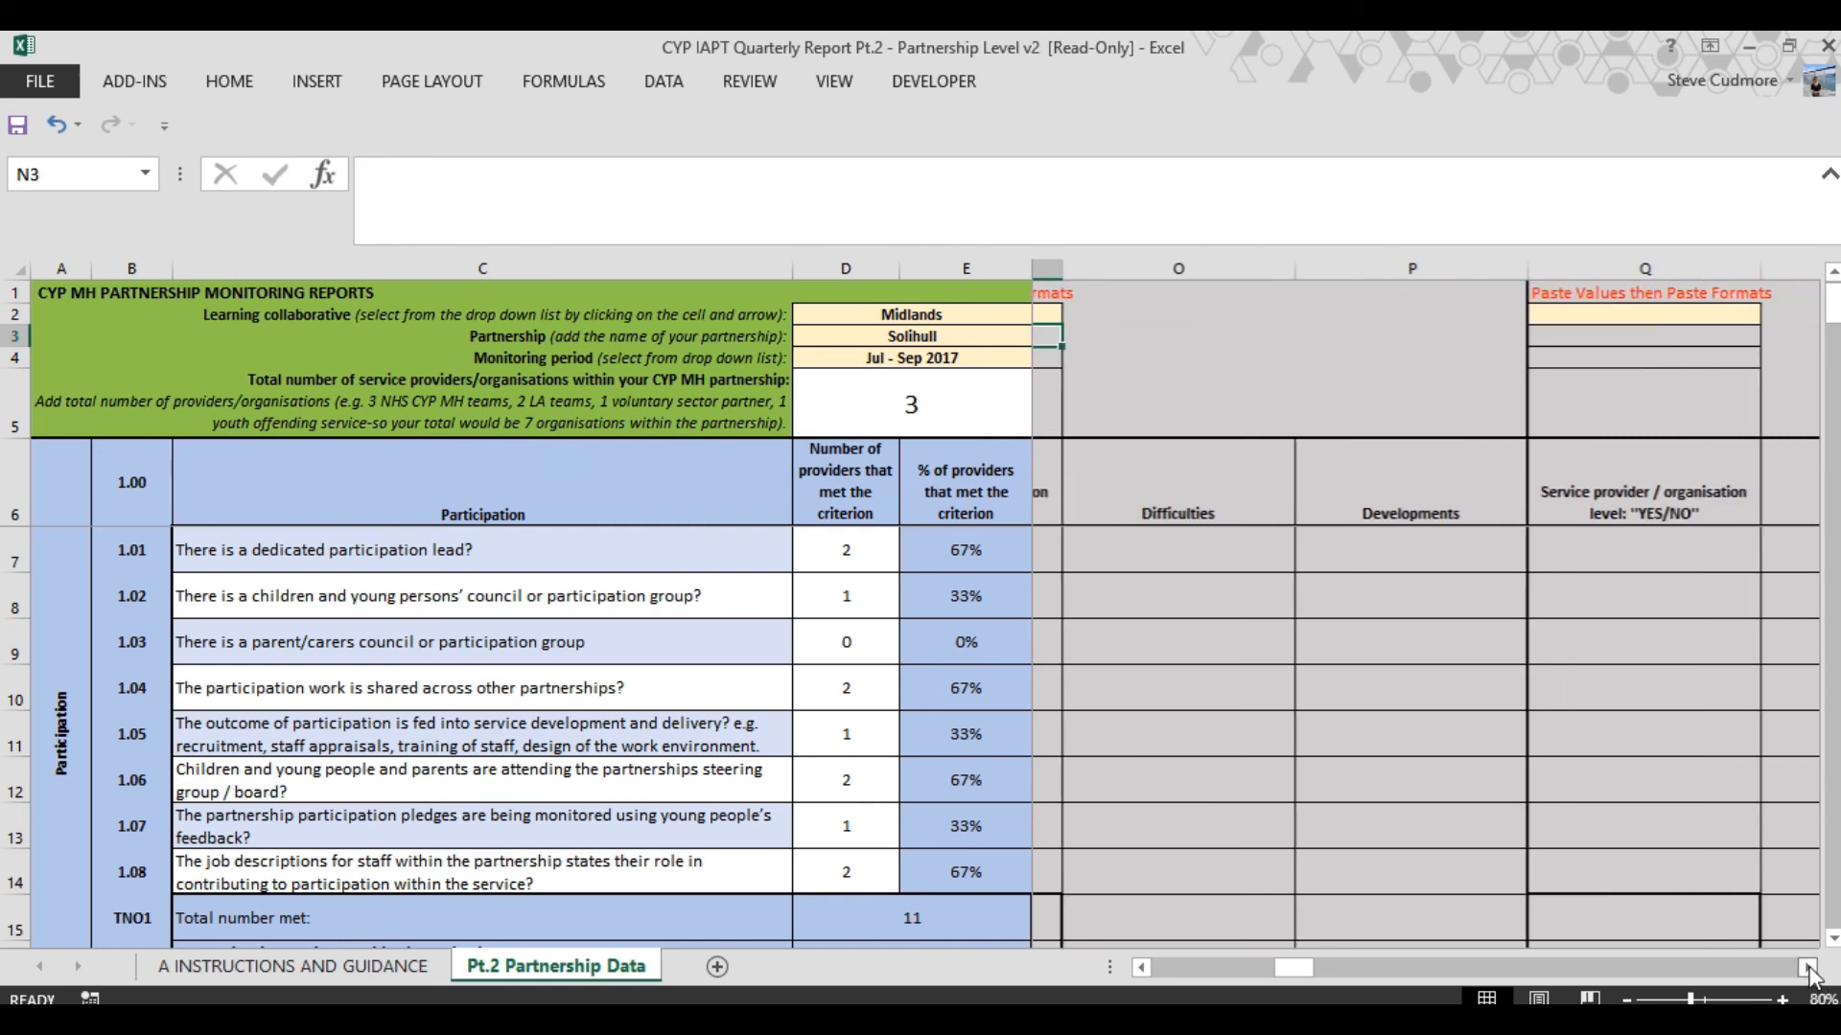
left_click(1141, 969)
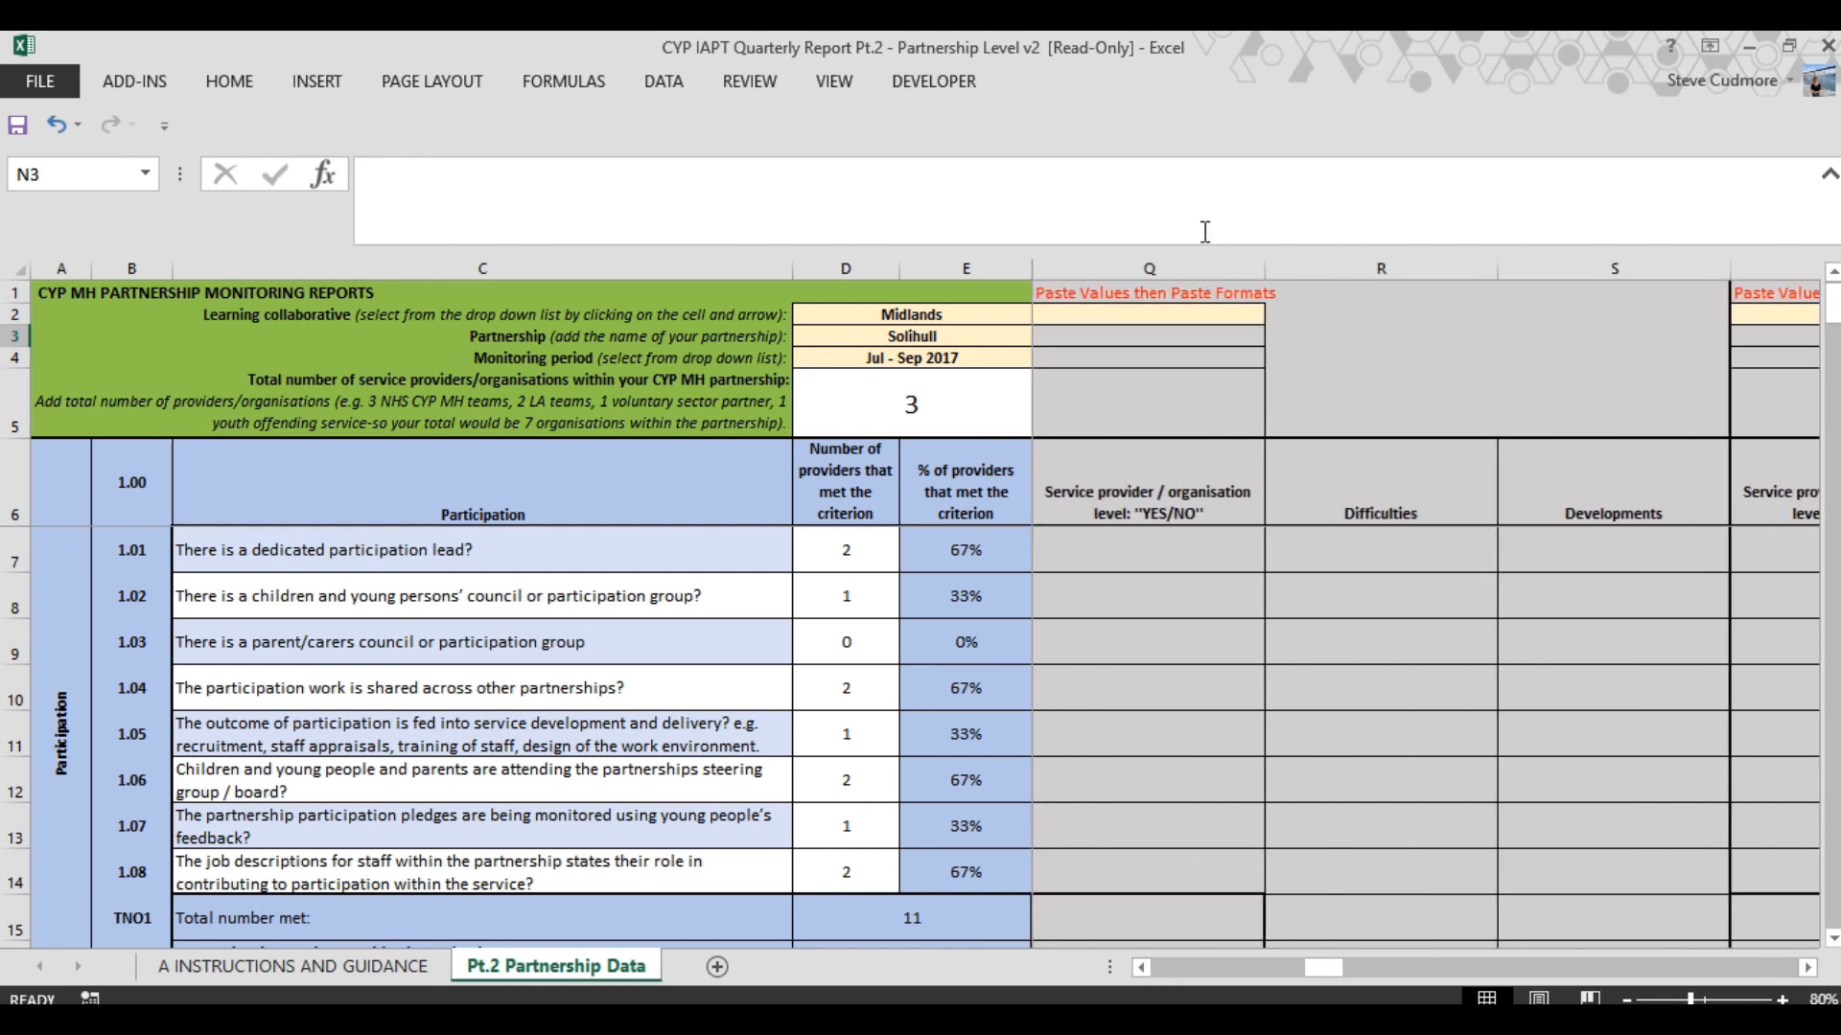
left_click(1080, 295)
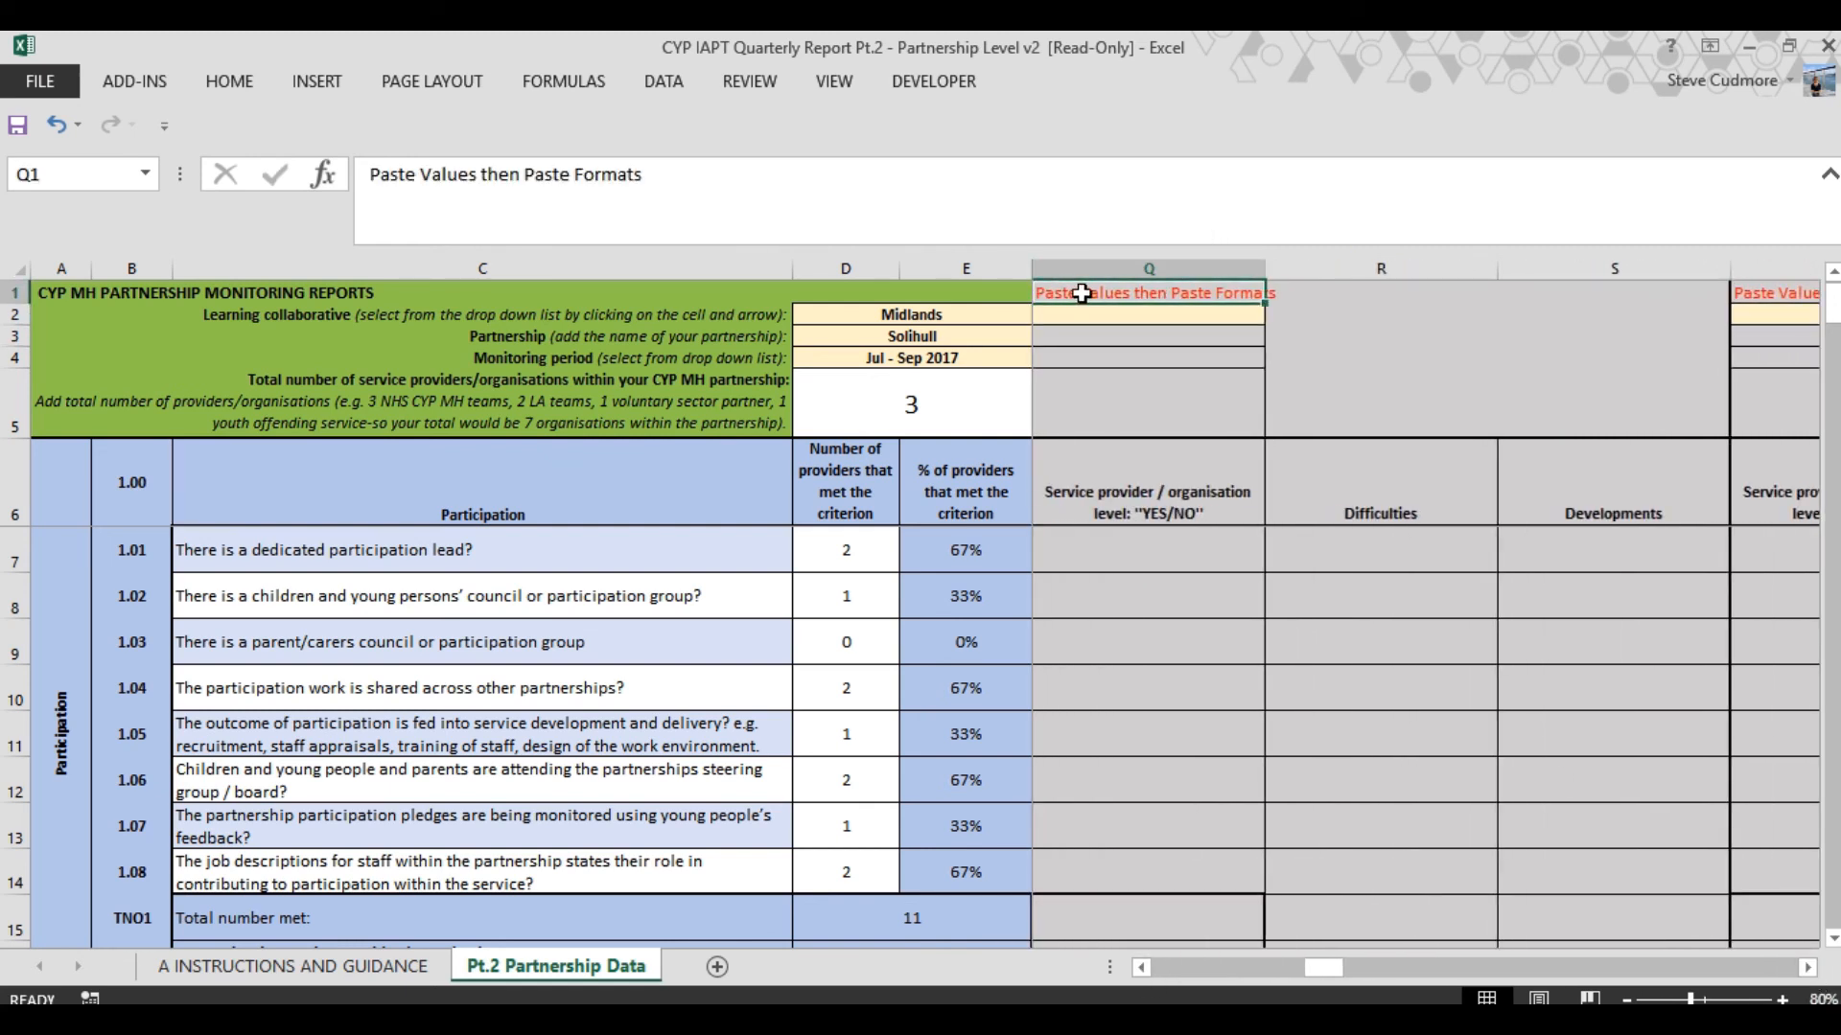